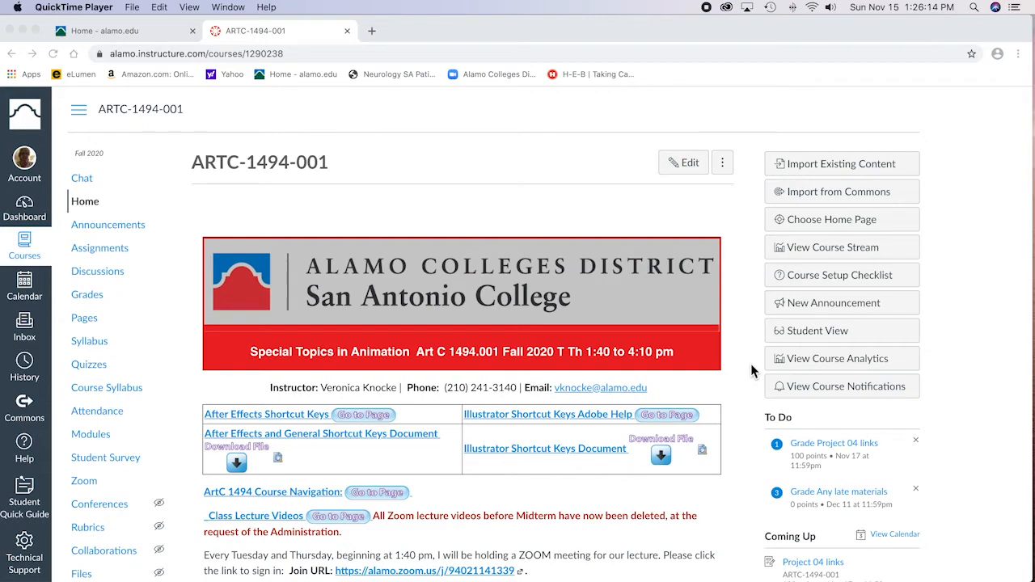
scroll(751, 371, down, 1)
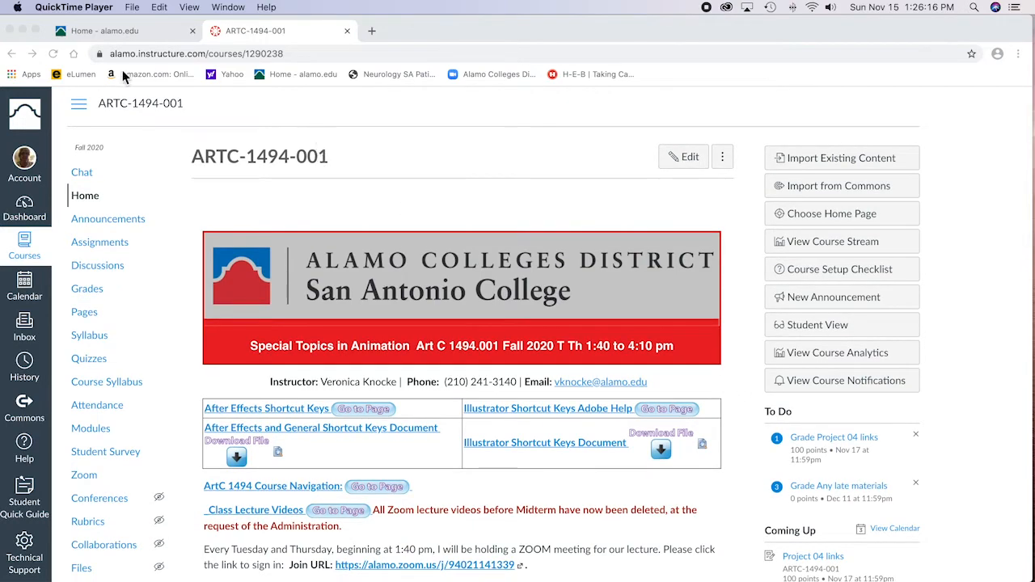
click(24, 30)
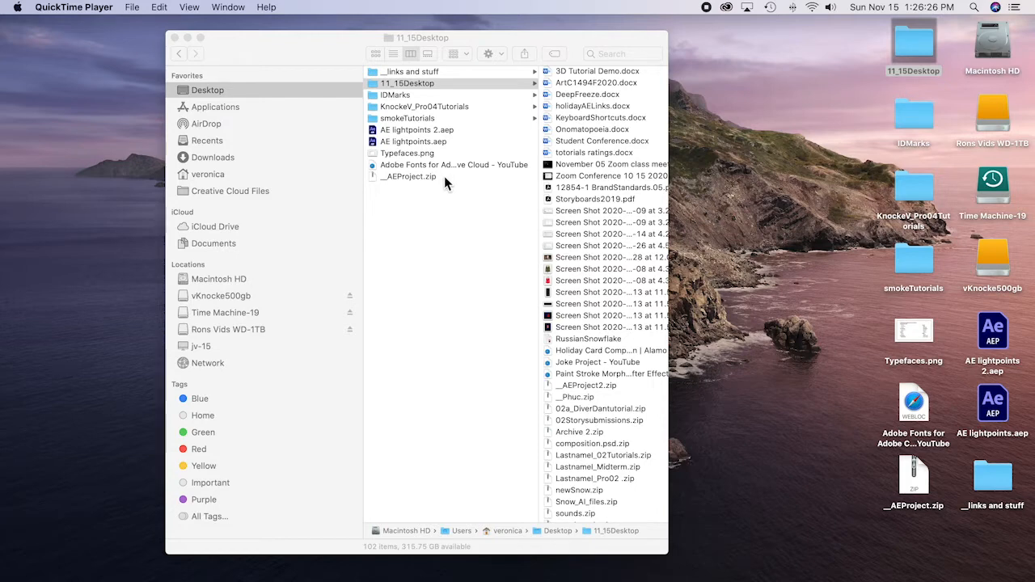
mouse_move(749, 572)
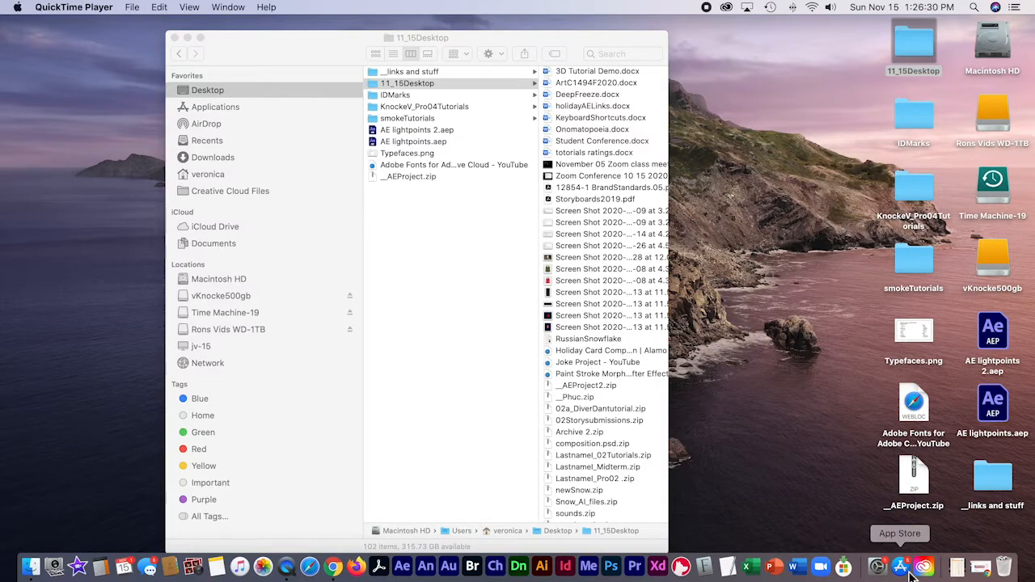
click(985, 571)
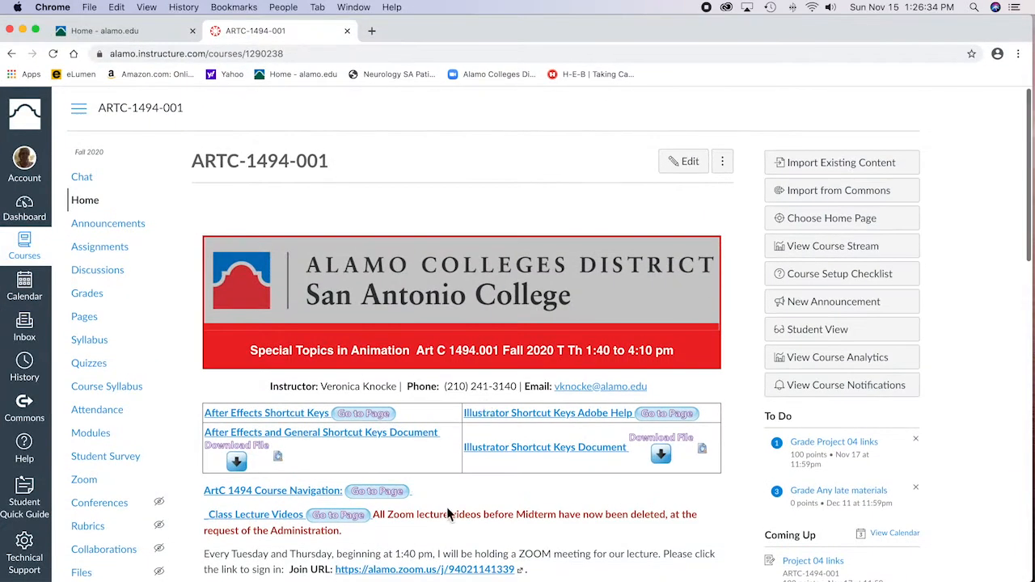
Step: Open the ArtC 1494 Course Navigation page and go from there to the Week 12 page
click(313, 491)
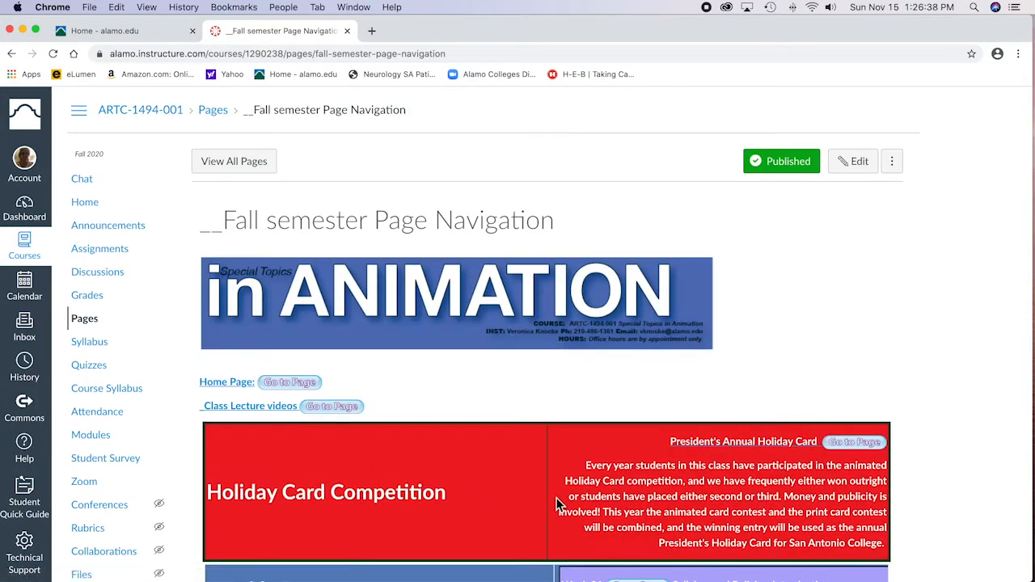
scroll(558, 505, down, 5)
scroll(557, 503, down, 10)
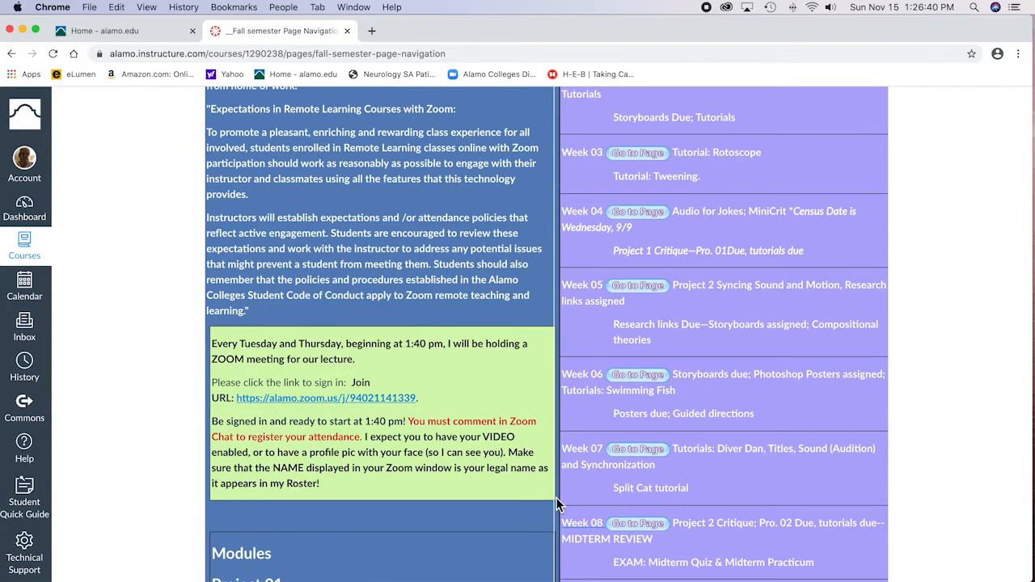
scroll(556, 503, down, 8)
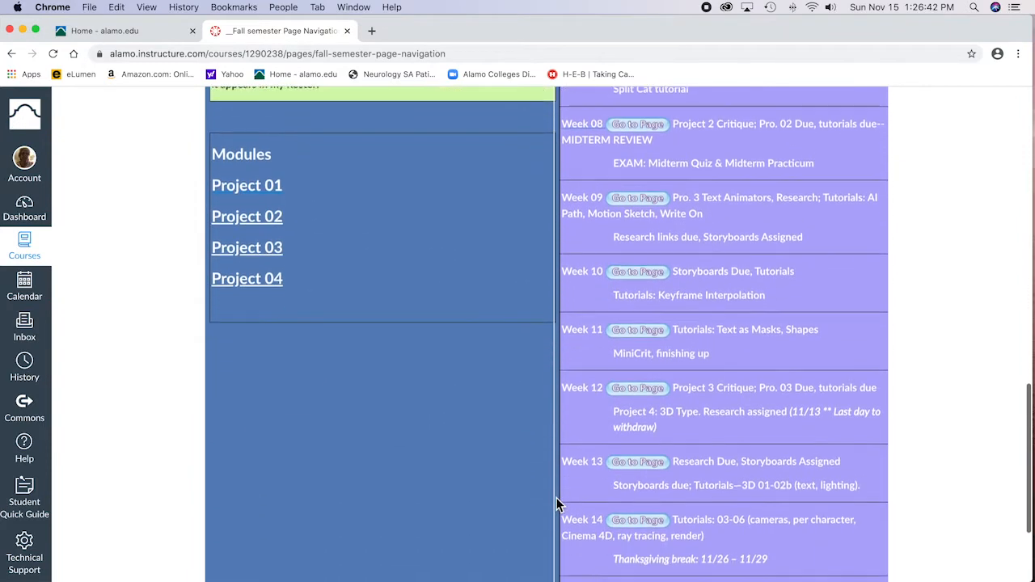
click(645, 393)
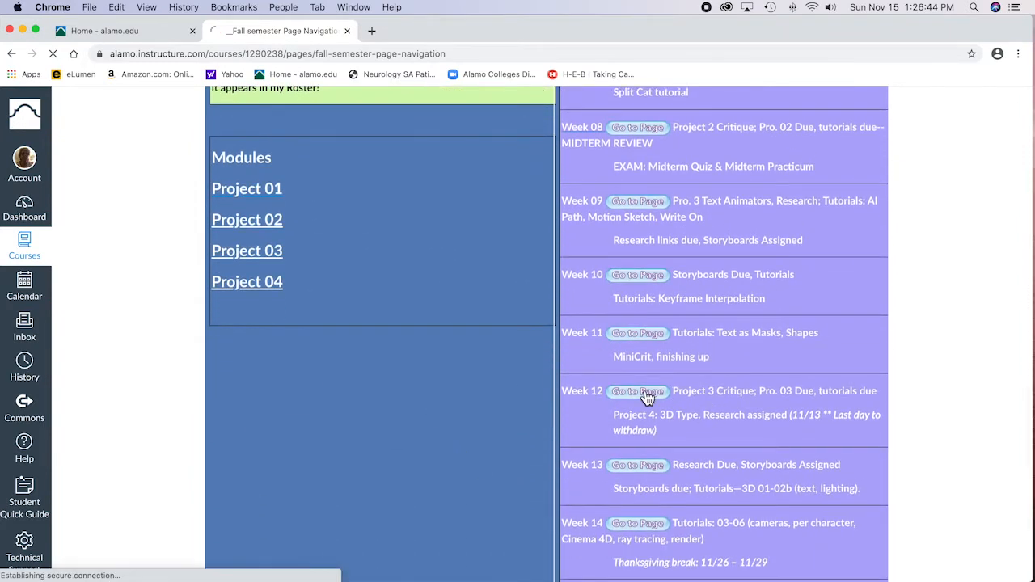
Step: Open the 3D Tutorial Demo page linked near the end of the Week 12 page
scroll(528, 515, down, 3)
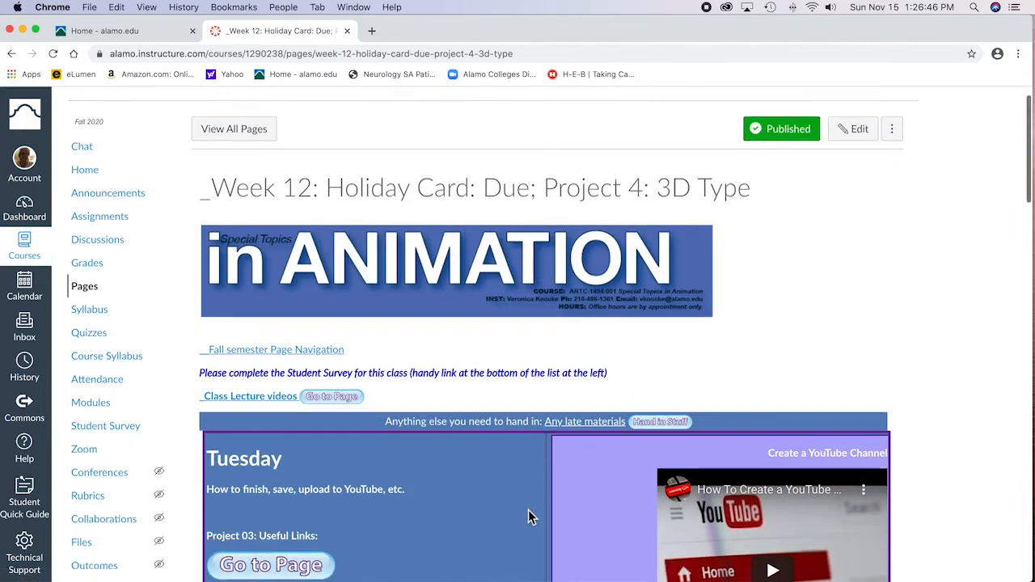
scroll(528, 510, down, 15)
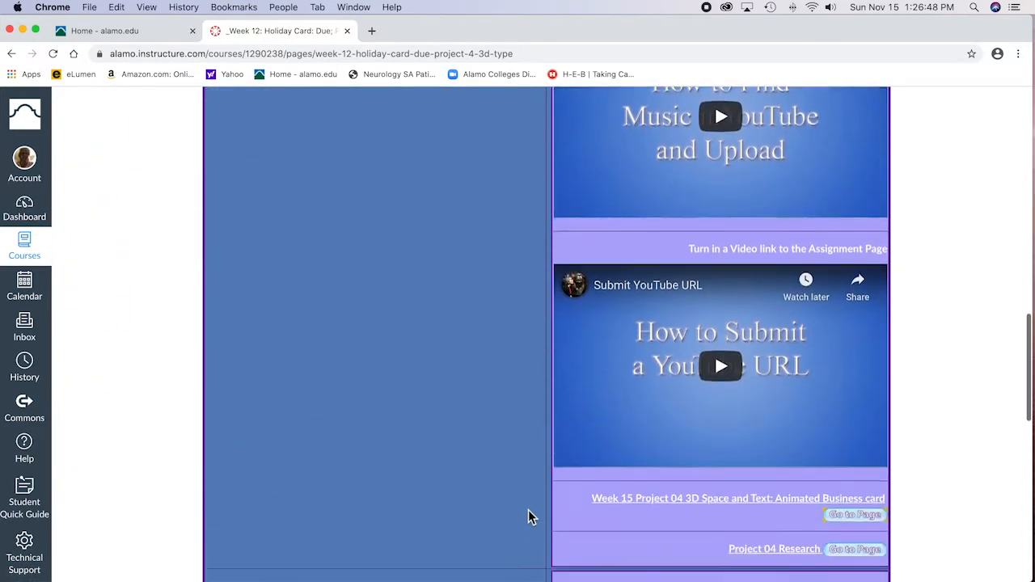
scroll(528, 512, down, 6)
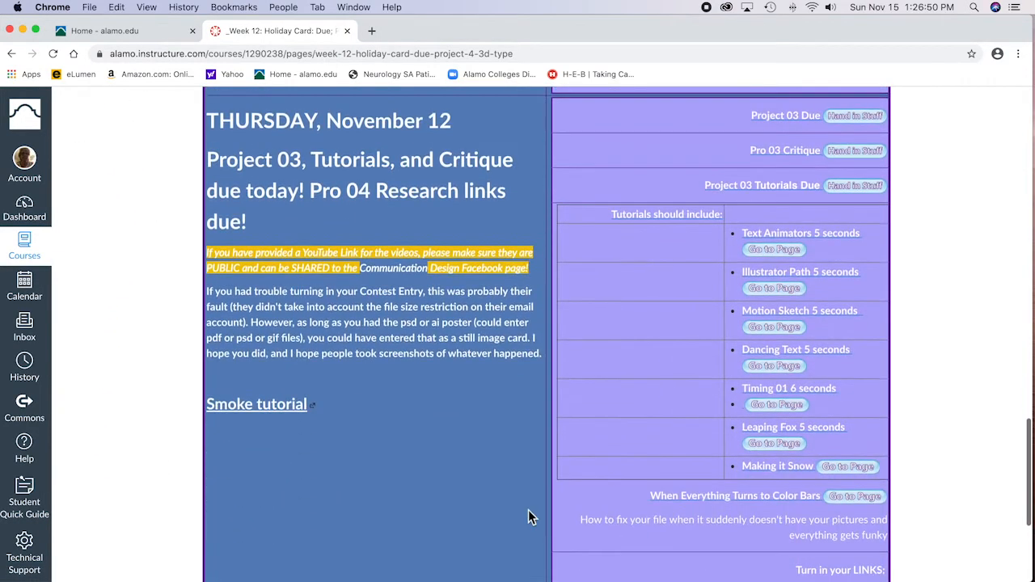
scroll(530, 517, down, 5)
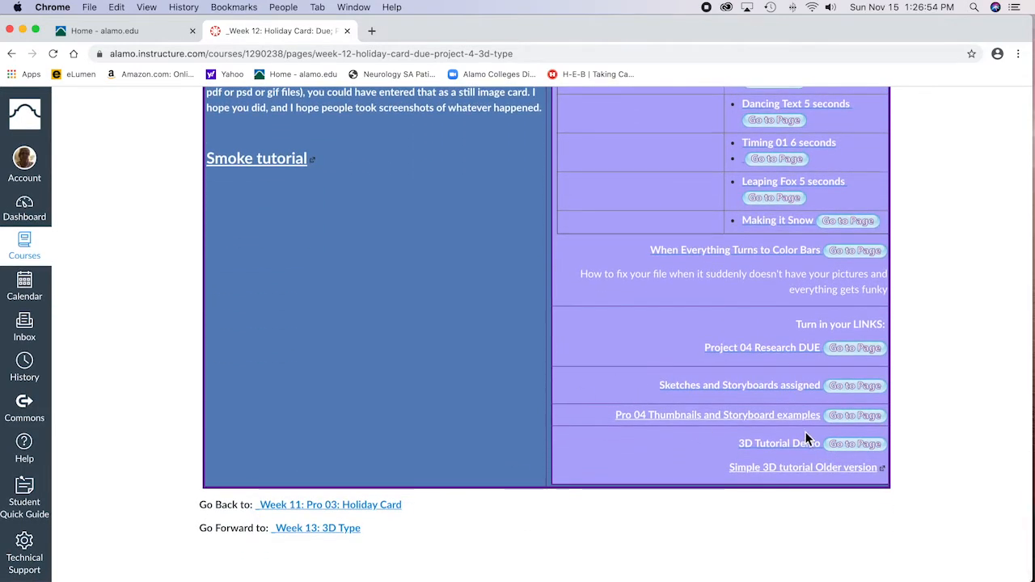
click(822, 453)
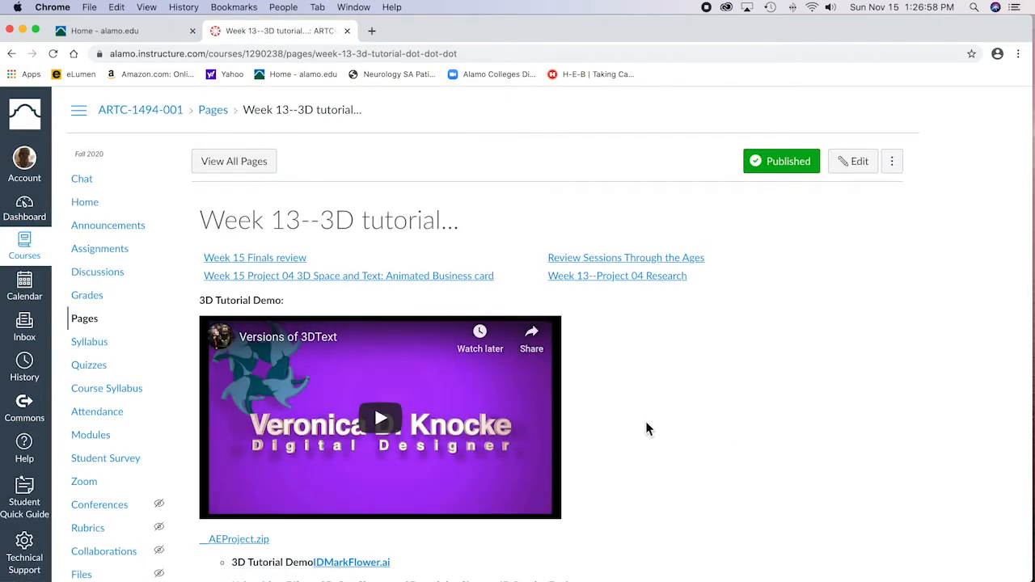
Step: Download IDMarkFlower.ai from the 3D tutorial page and save it to the Desktop
scroll(645, 421, down, 3)
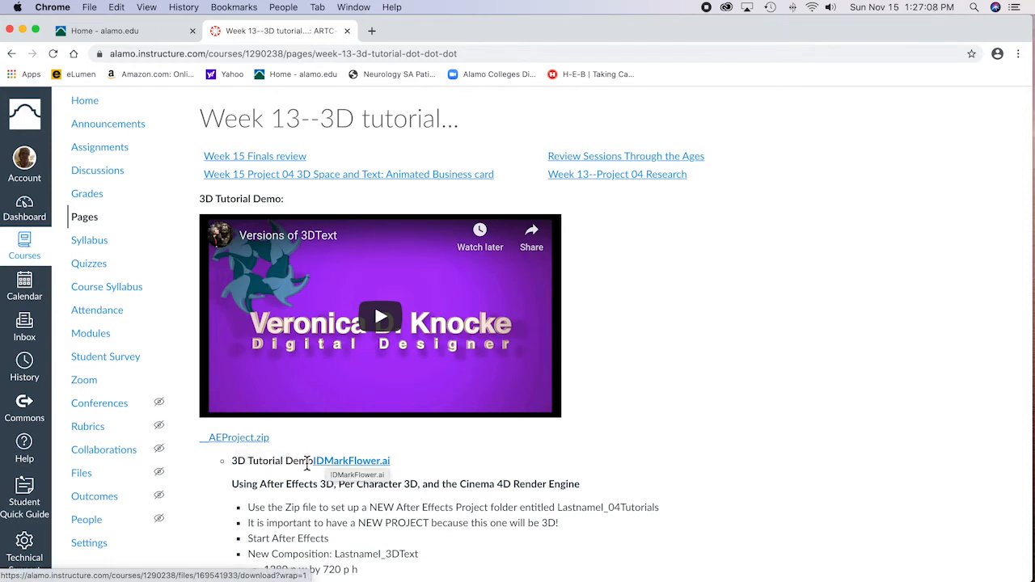
click(352, 465)
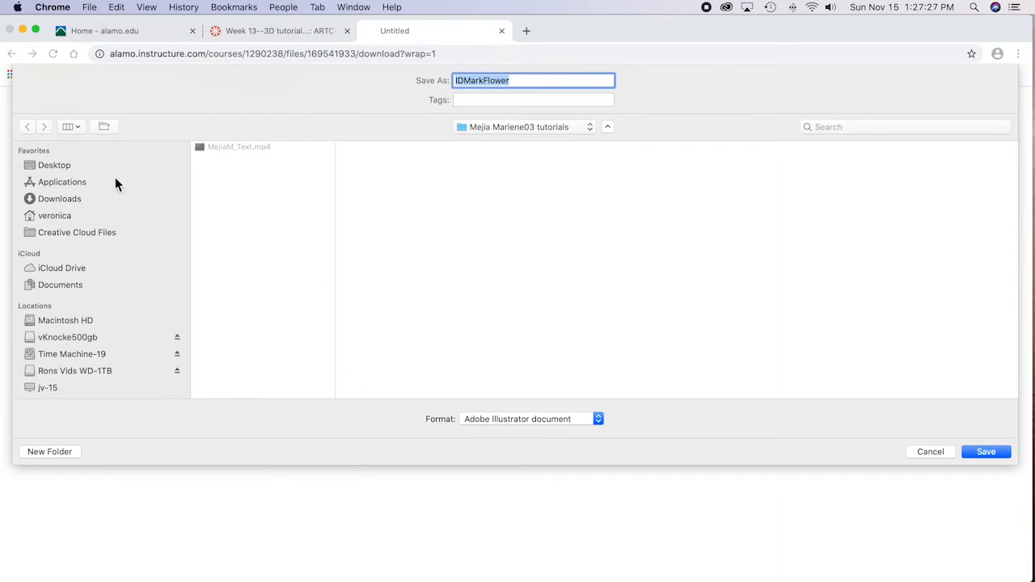
click(61, 167)
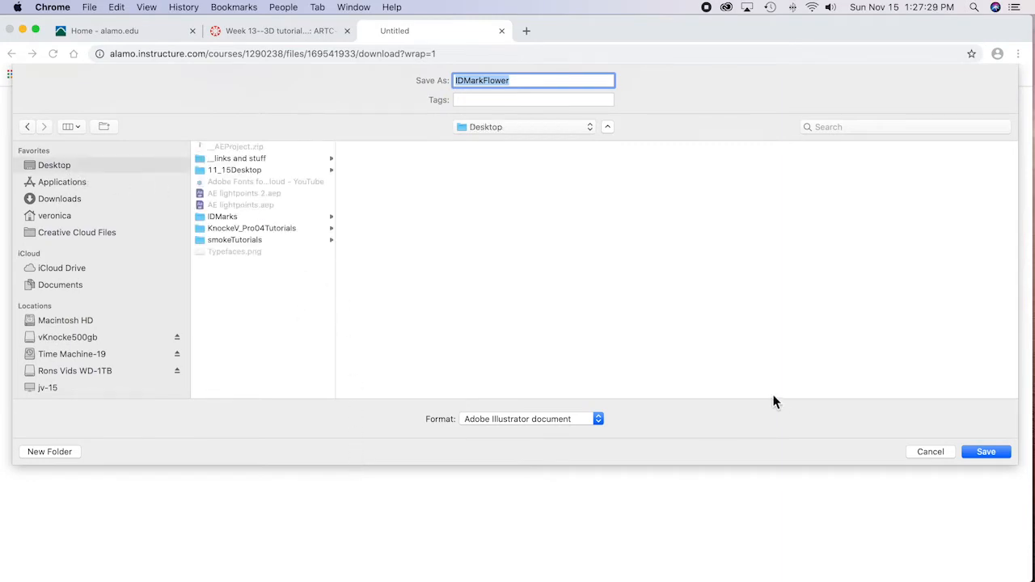
click(1003, 451)
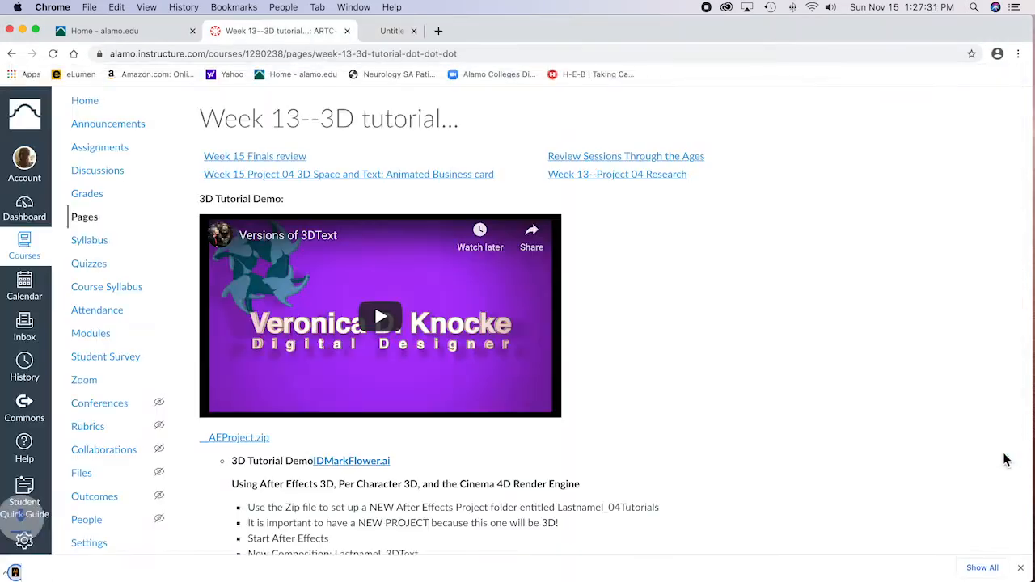
Step: Switch to Finder and move IDMarkFlower.ai from the Desktop into the 04_Layered_psd_ai folder of the Pro04Tutorials project folder
mouse_move(220, 579)
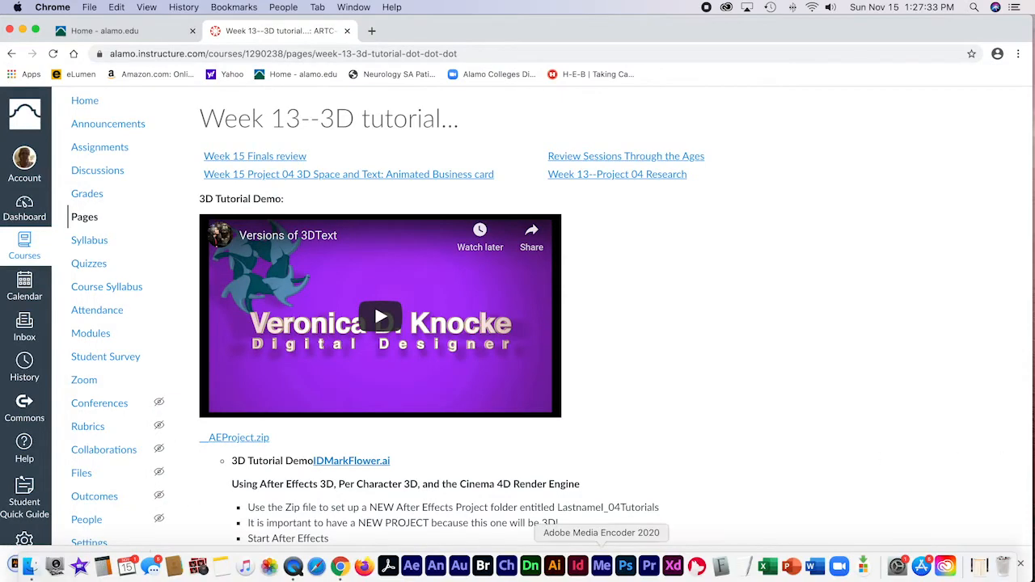
click(31, 571)
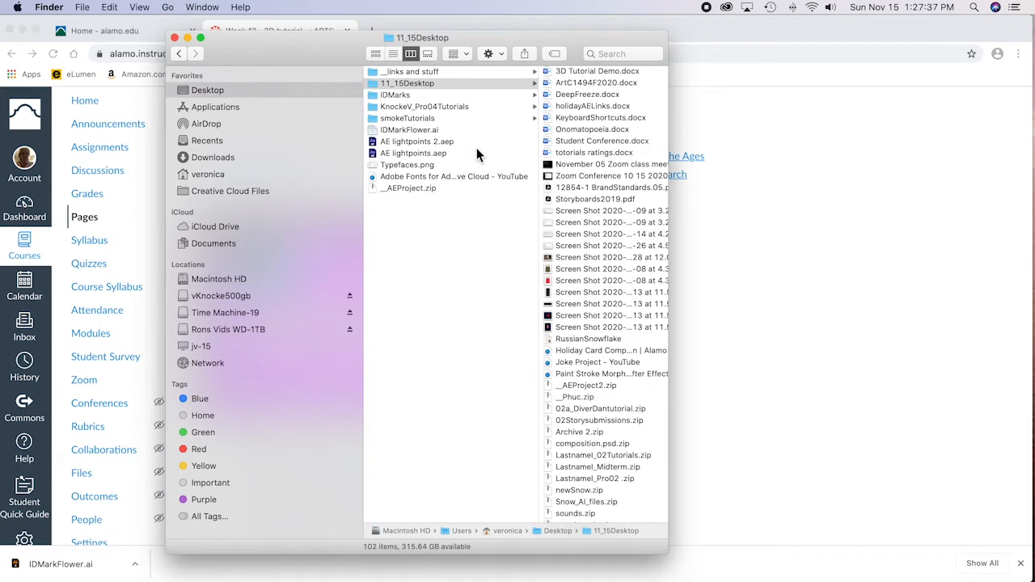
click(402, 130)
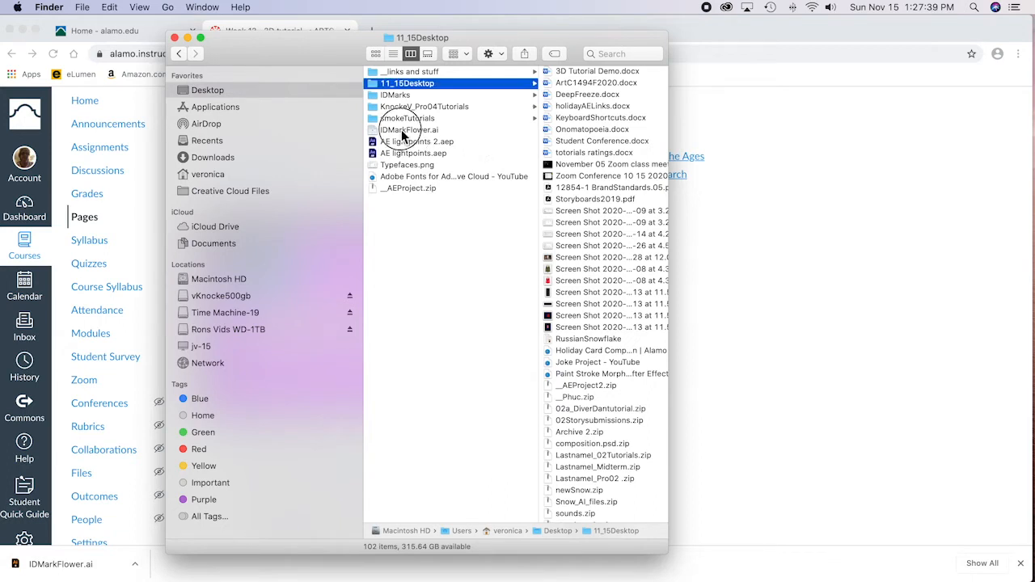
drag(403, 133, 566, 110)
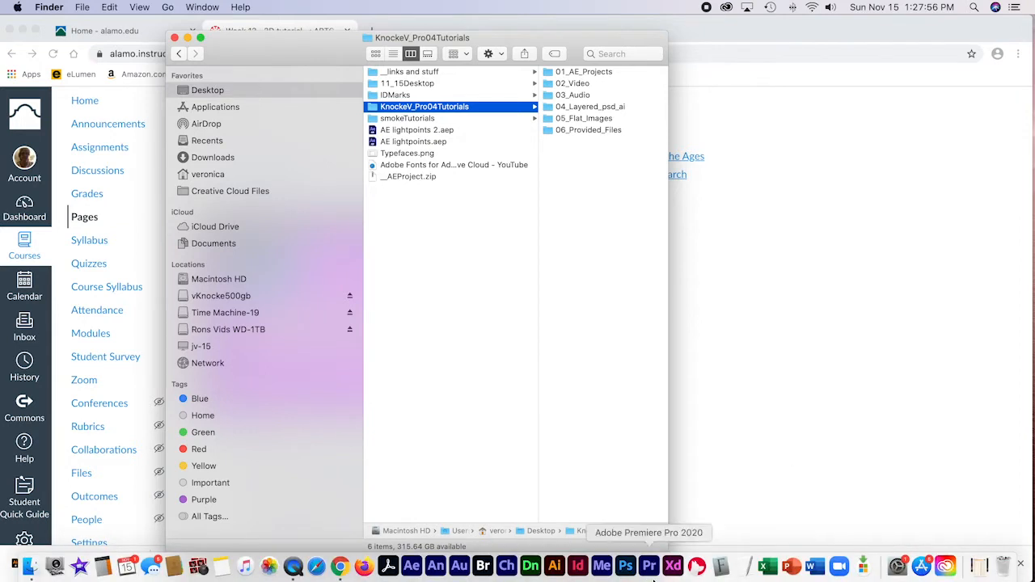
Step: Launch Adobe After Effects 2020 and start a new project
click(413, 571)
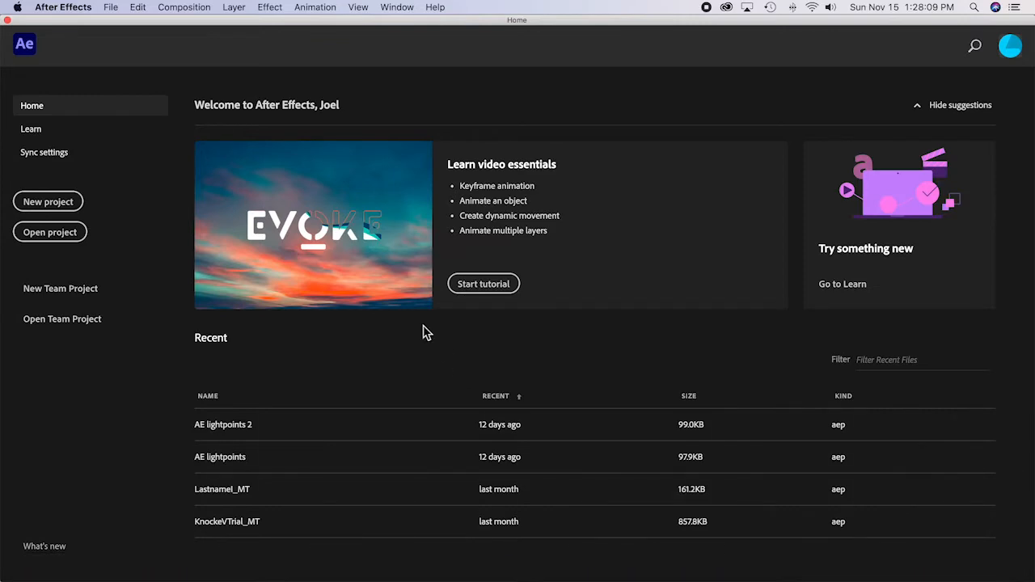
click(61, 206)
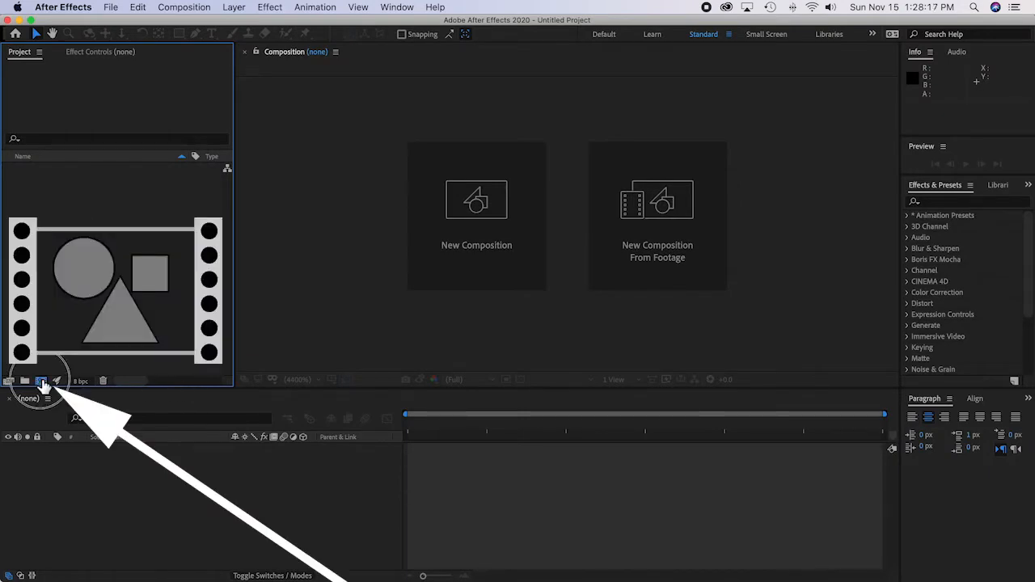
Step: Start a new composition and name it with the designer's last name and first initial followed by 3DText
click(41, 381)
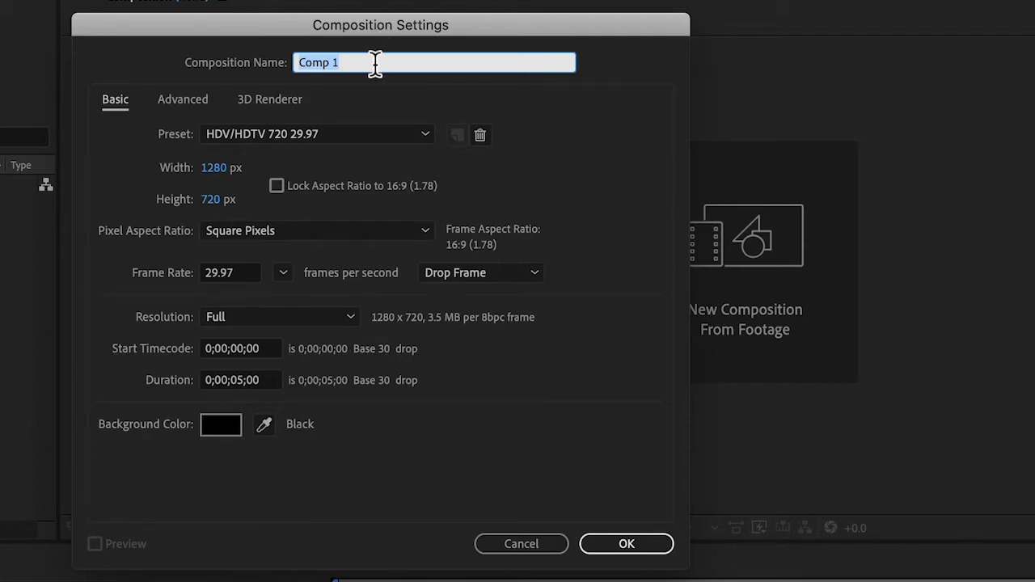
text(Last)
key(BackSpace)
key(BackSpace)
key(BackSpace)
key(BackSpace)
text(KnockeV)
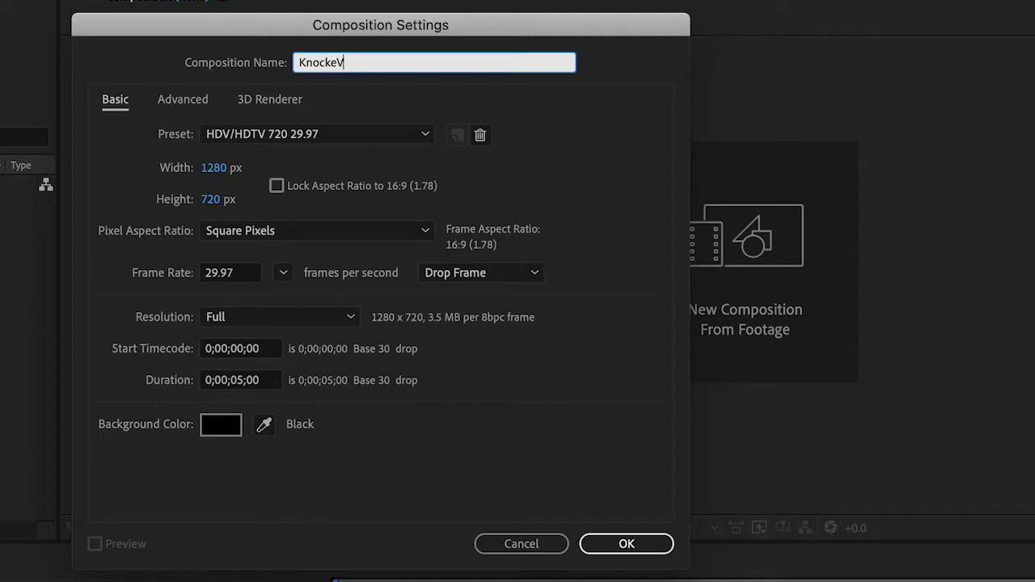
text(3DText)
Step: Set the composition's 3D renderer to Classic 3D and create the composition
click(262, 100)
click(323, 193)
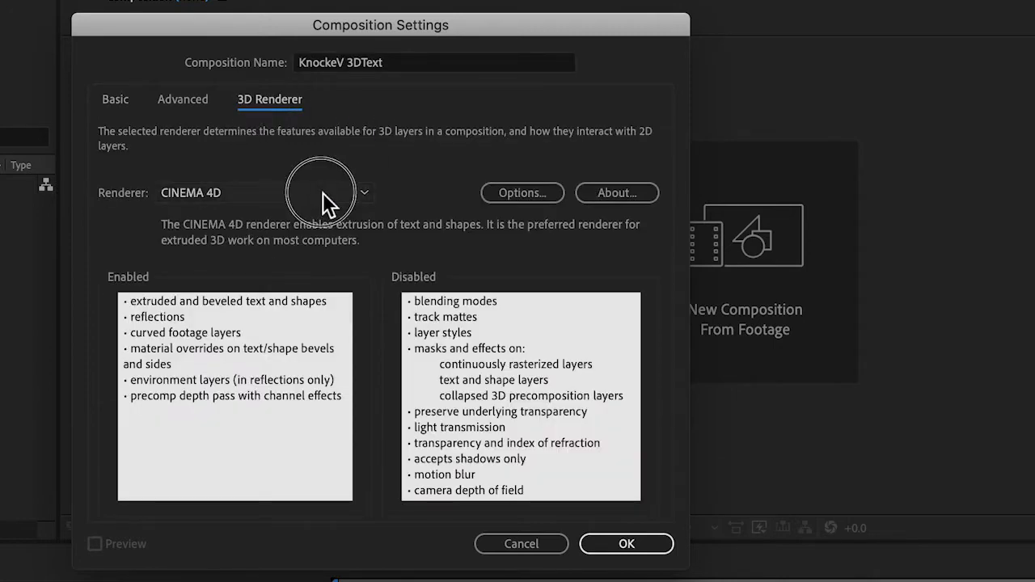
click(227, 215)
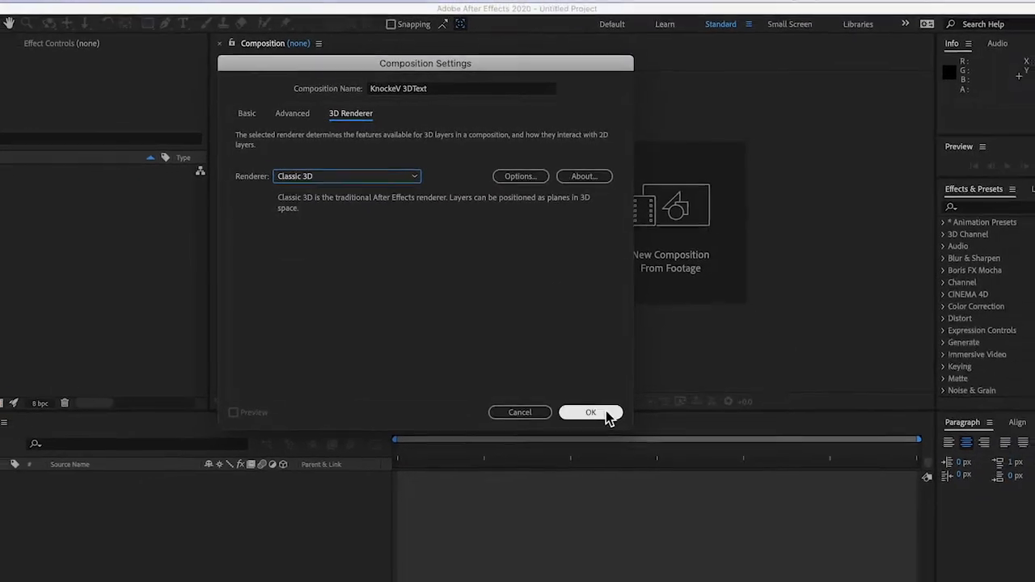
click(599, 446)
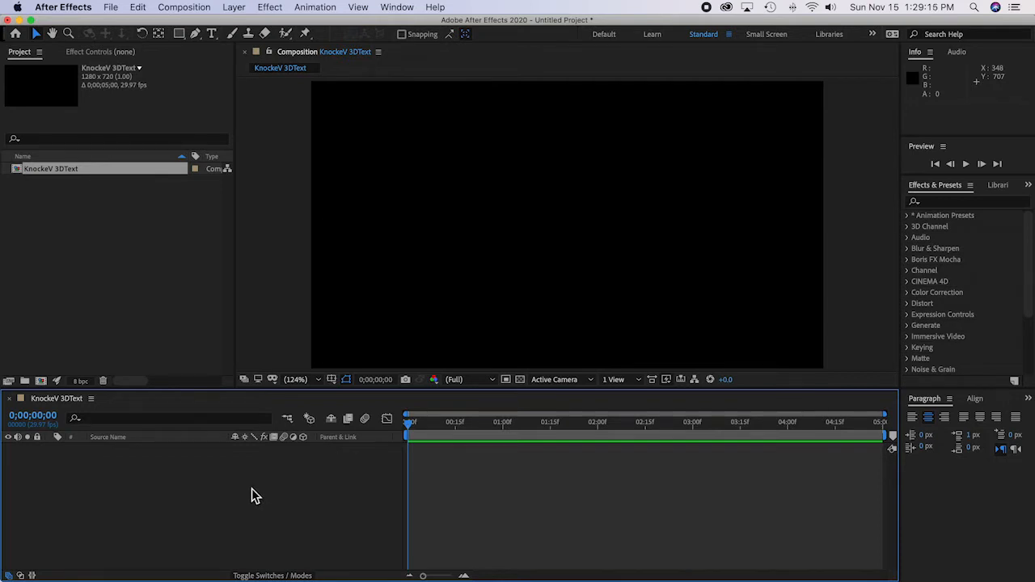
Step: Start saving the project and choose 01_AE_Projects inside the Pro04Tutorials folder on the Desktop as its location
click(111, 8)
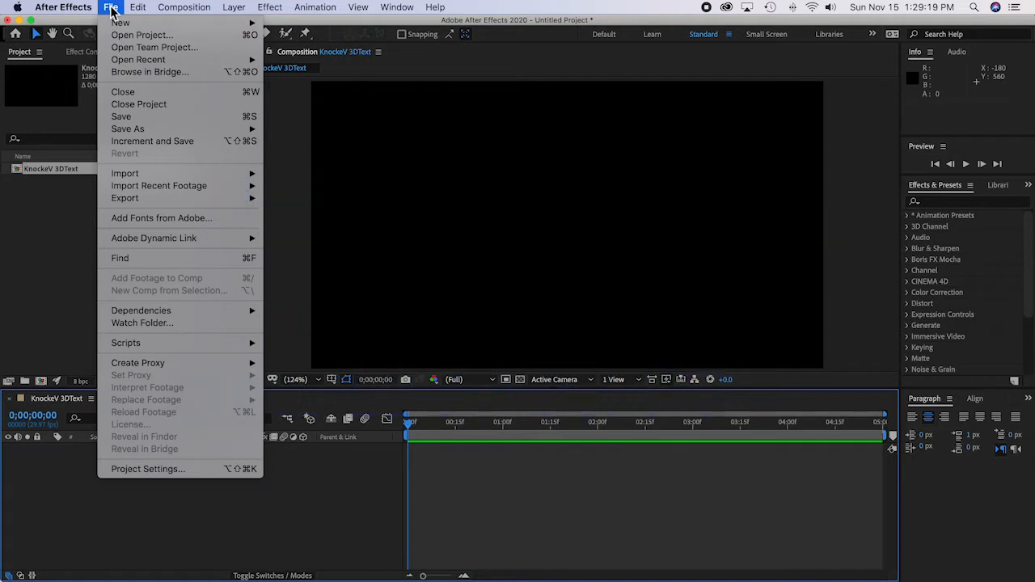
click(129, 119)
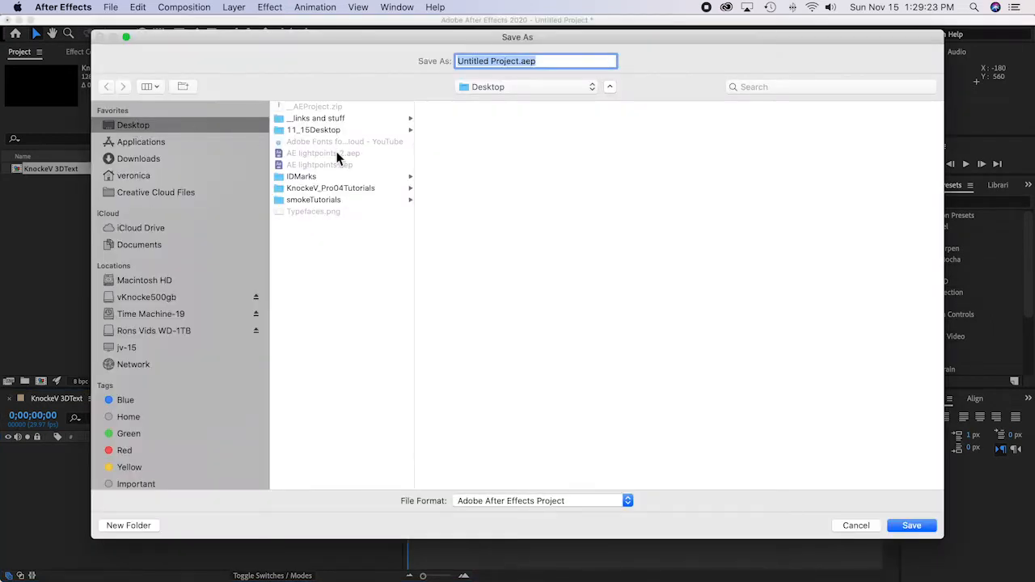
click(335, 191)
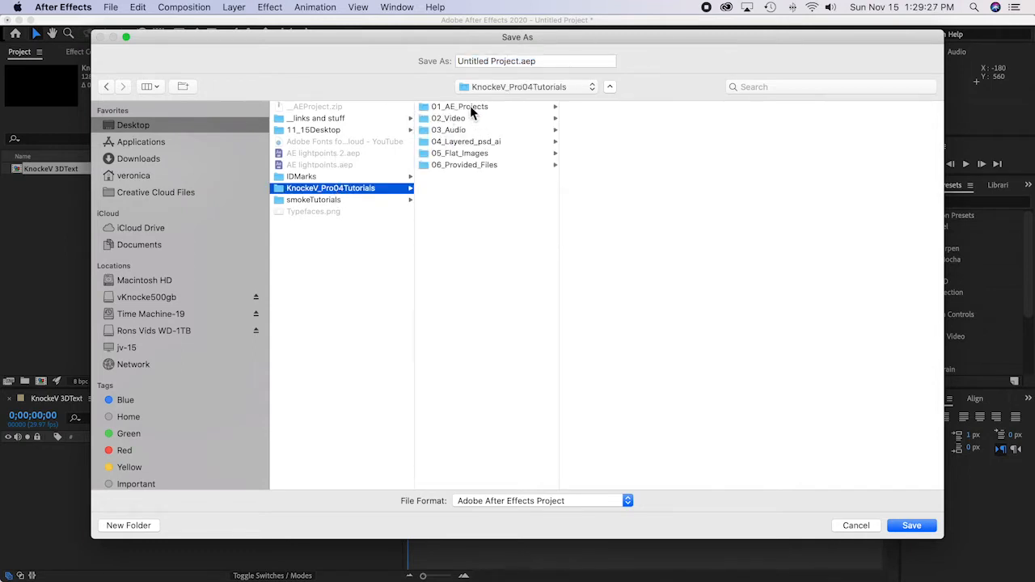
click(470, 106)
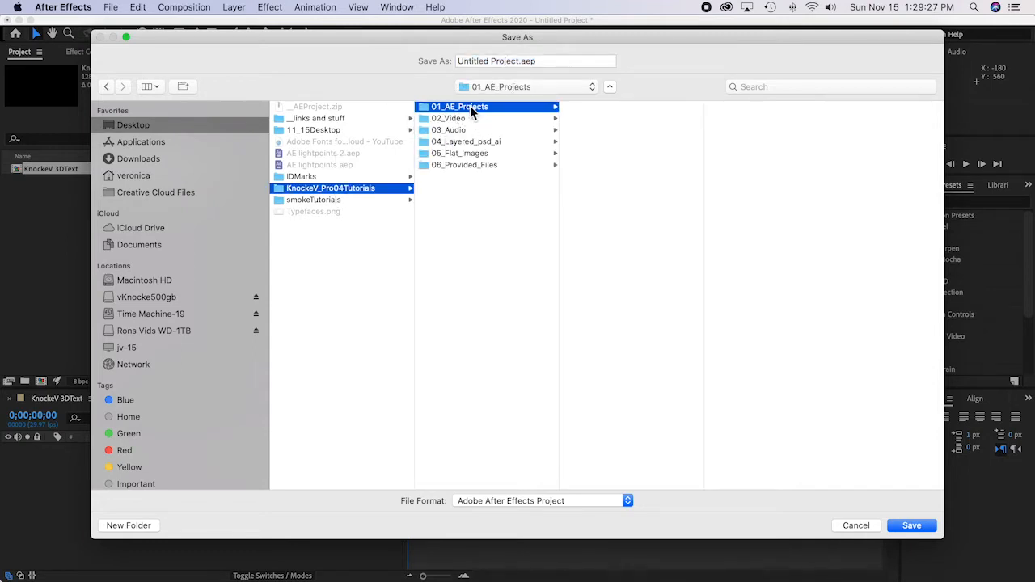
Step: Name the project file with the designer's last name and first initial followed by 04tutorials, and save it
click(520, 65)
click(428, 58)
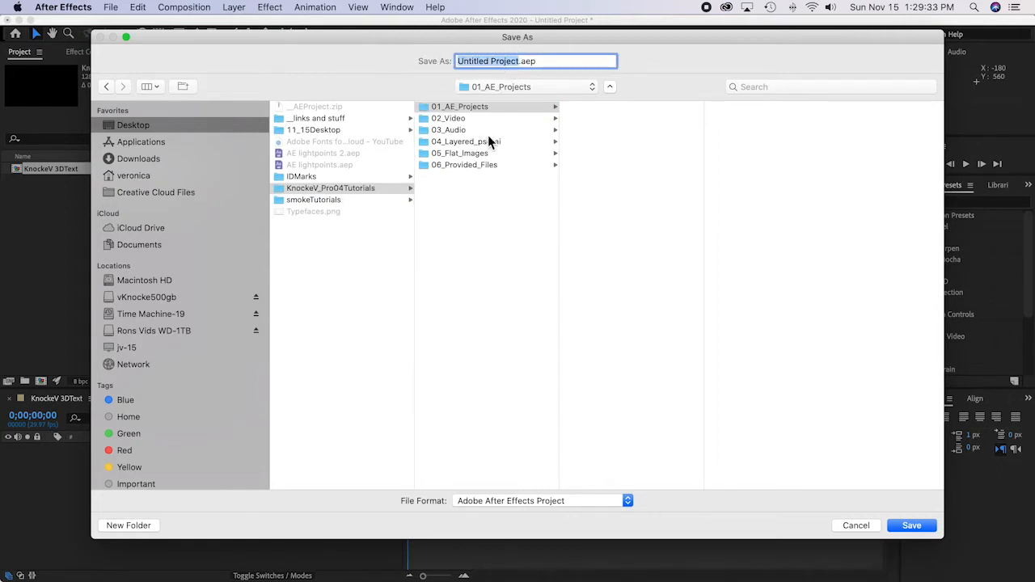
text(Kn)
key(BackSpace)
key(BackSpace)
key(BackSpace)
key(BackSpace)
key(BackSpace)
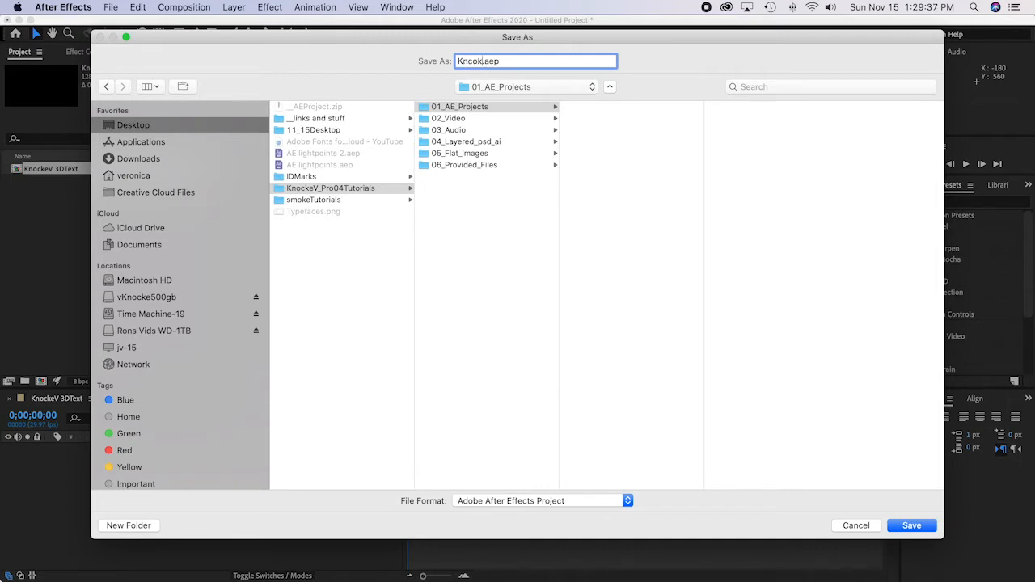
text(nockeV 04tutorials)
click(912, 527)
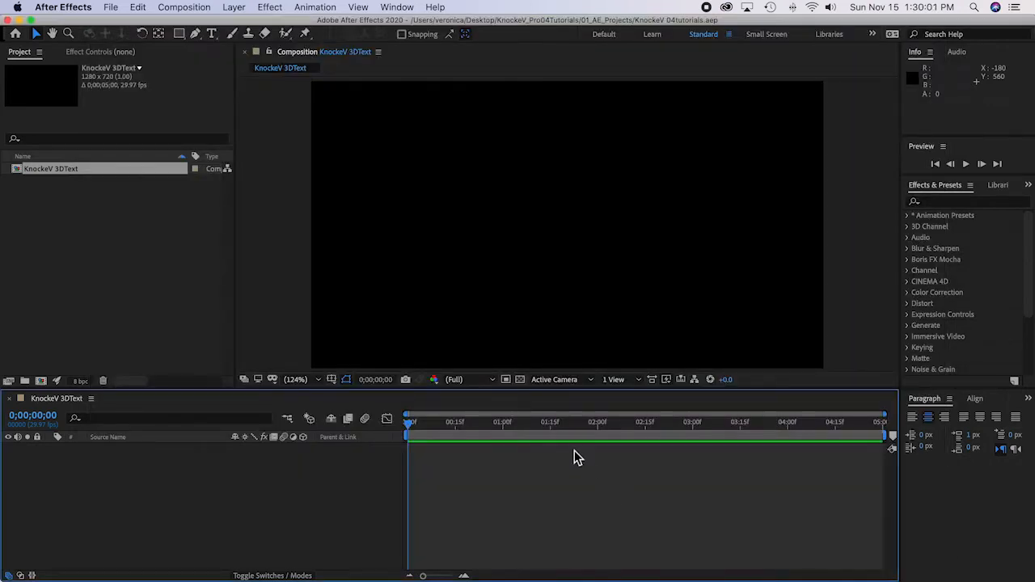
Step: Create a 1280 x 720 px solid layer in light purple (D6A0F2) and save the project
click(239, 7)
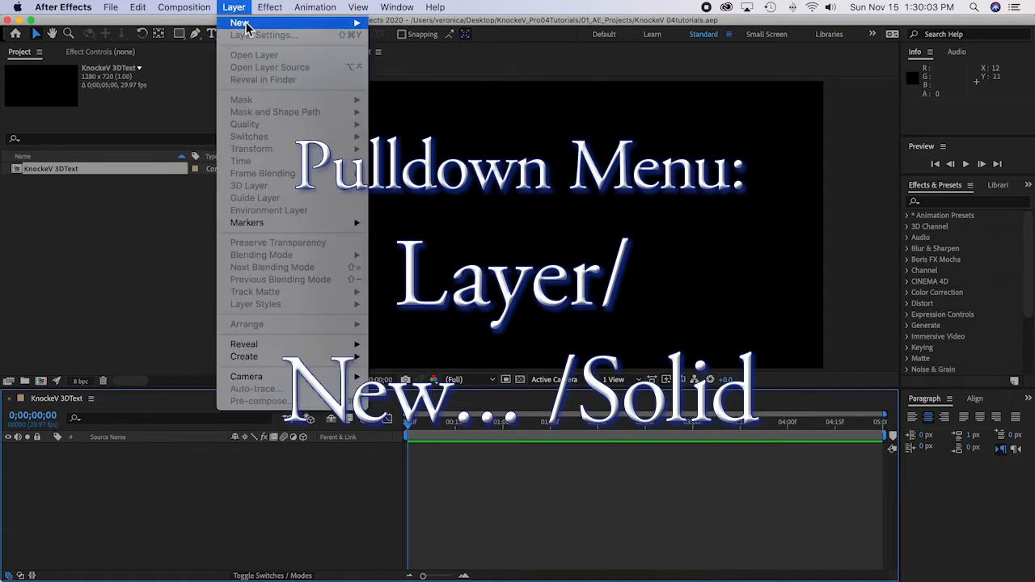
mouse_move(246, 29)
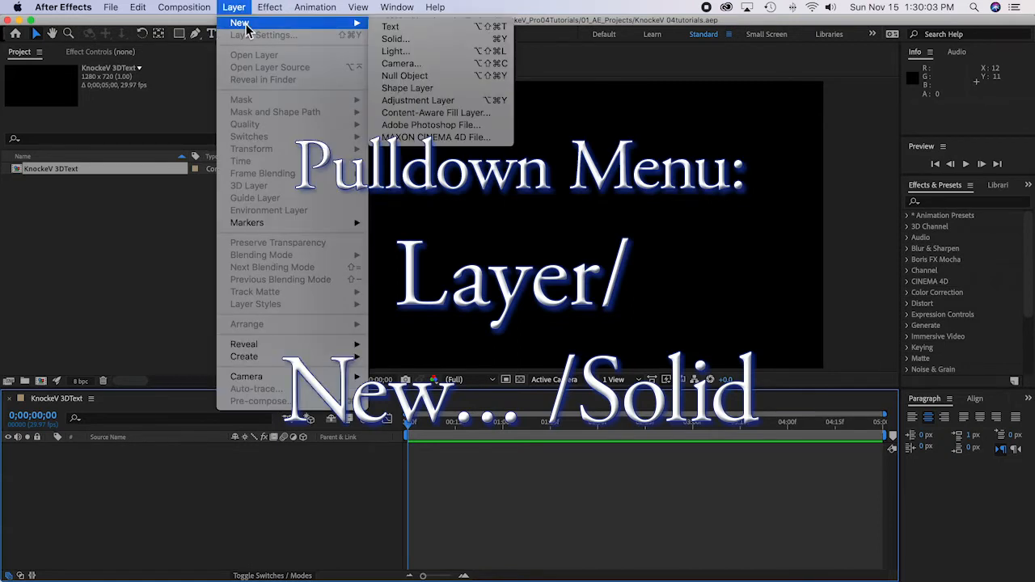
click(414, 40)
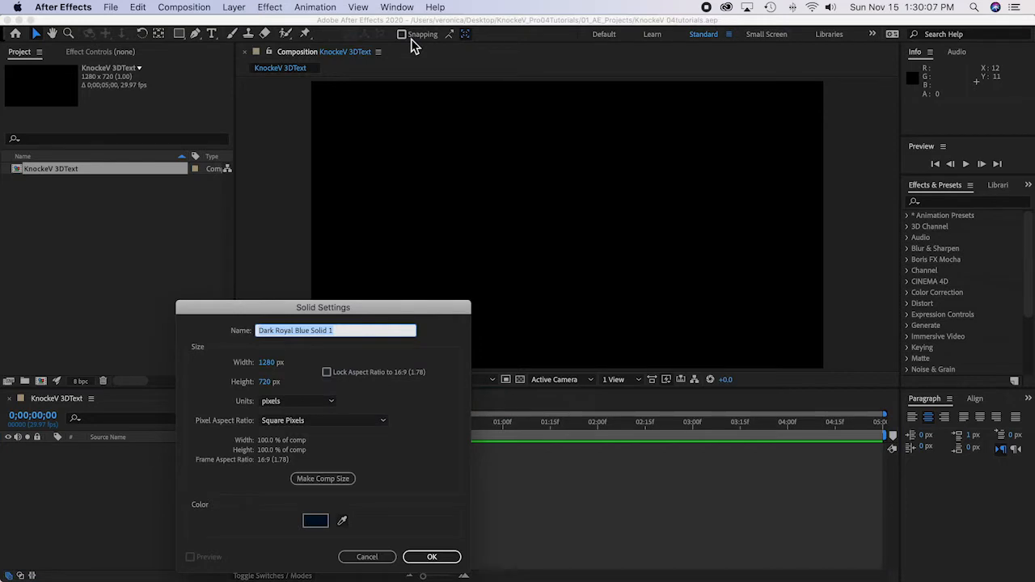
click(315, 522)
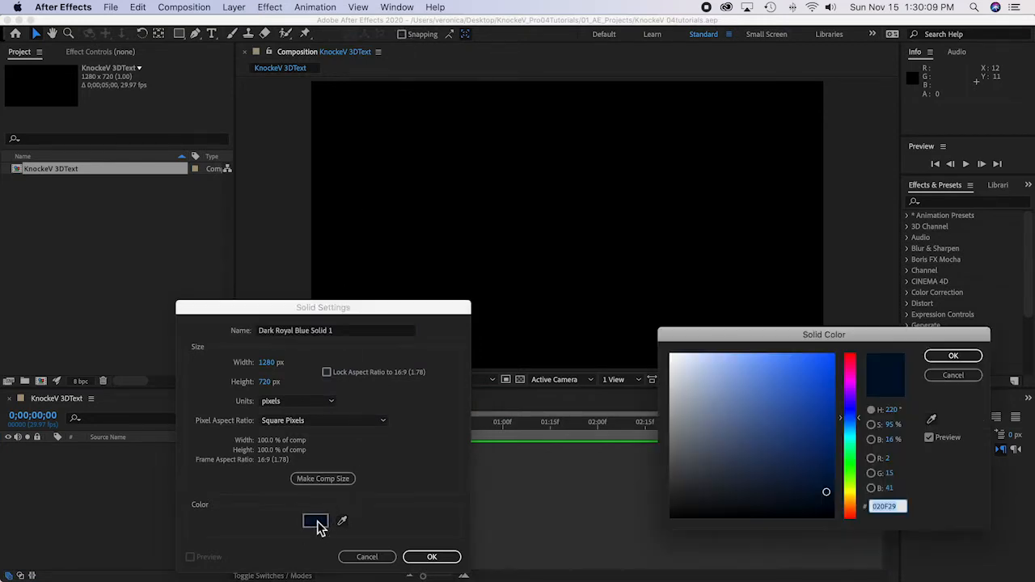
click(852, 390)
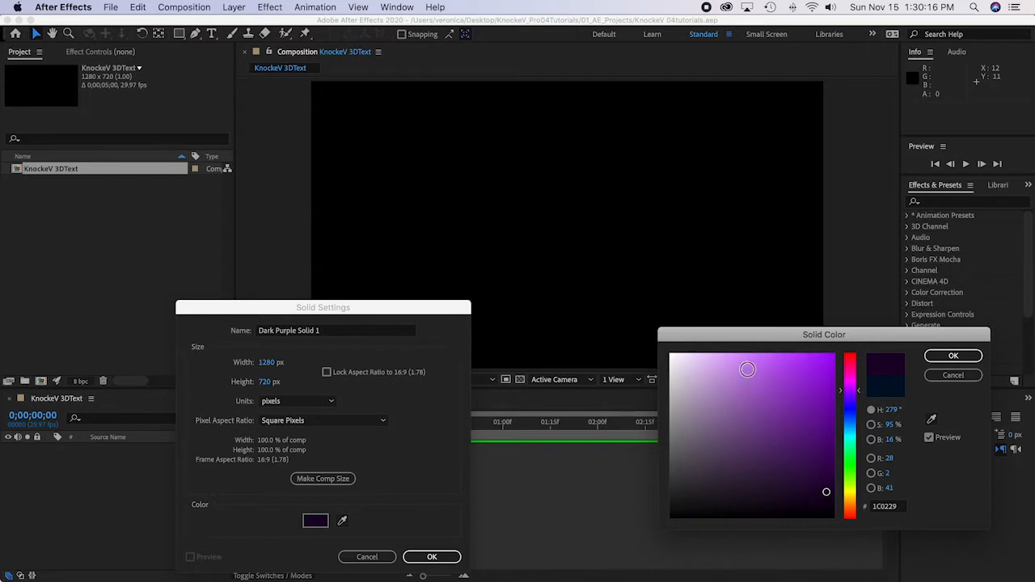
click(730, 365)
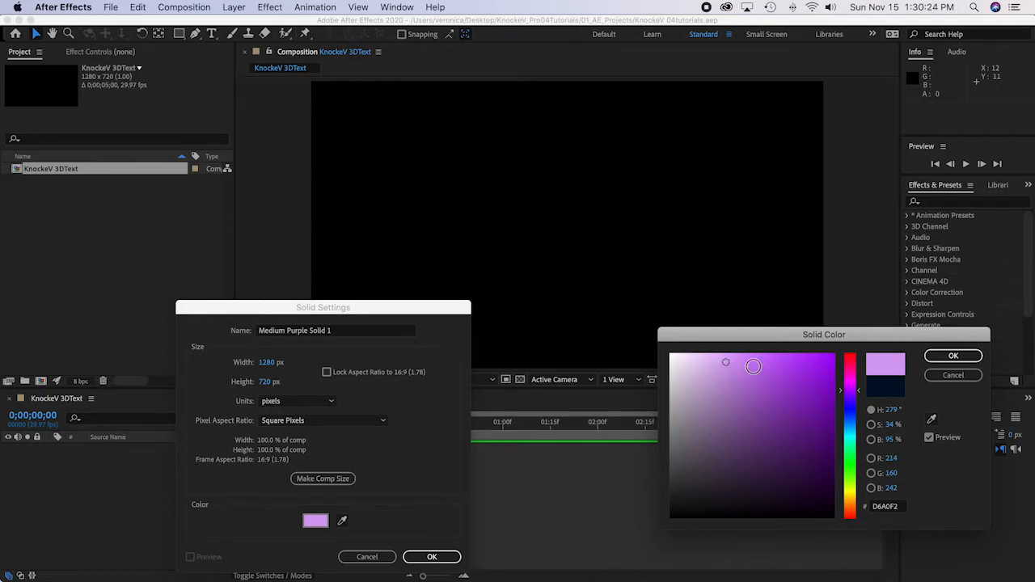
click(954, 356)
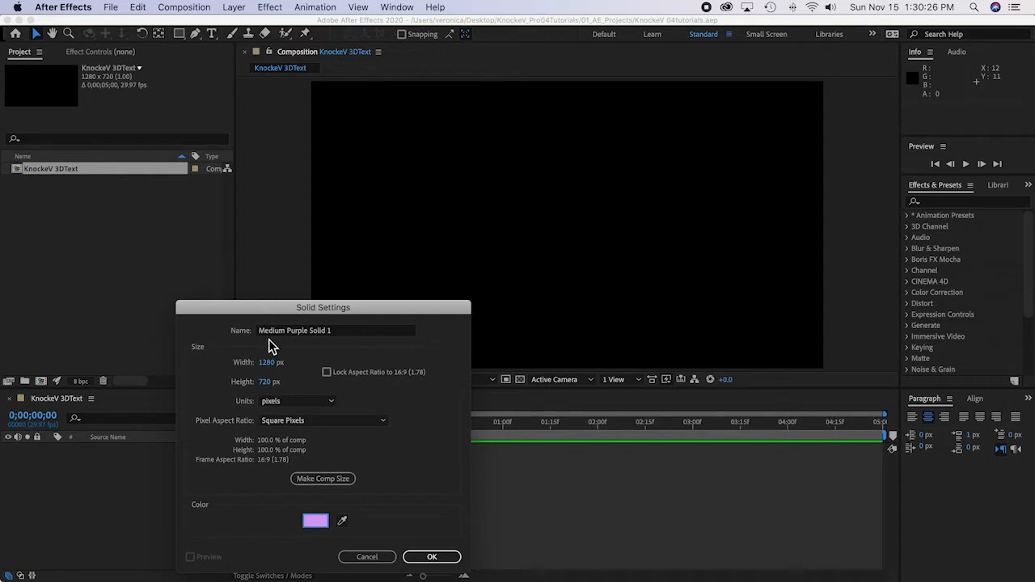
click(440, 557)
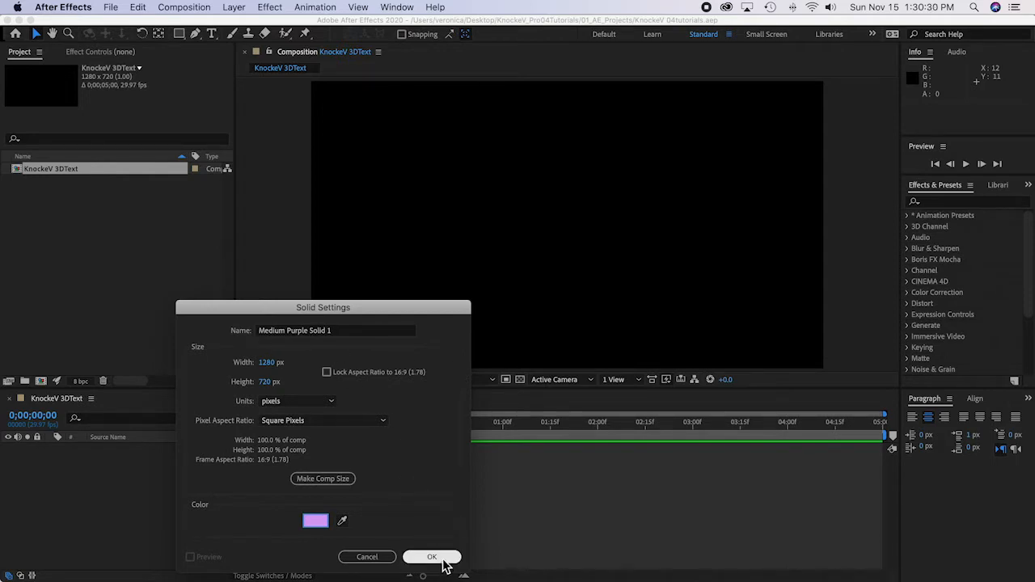
click(444, 561)
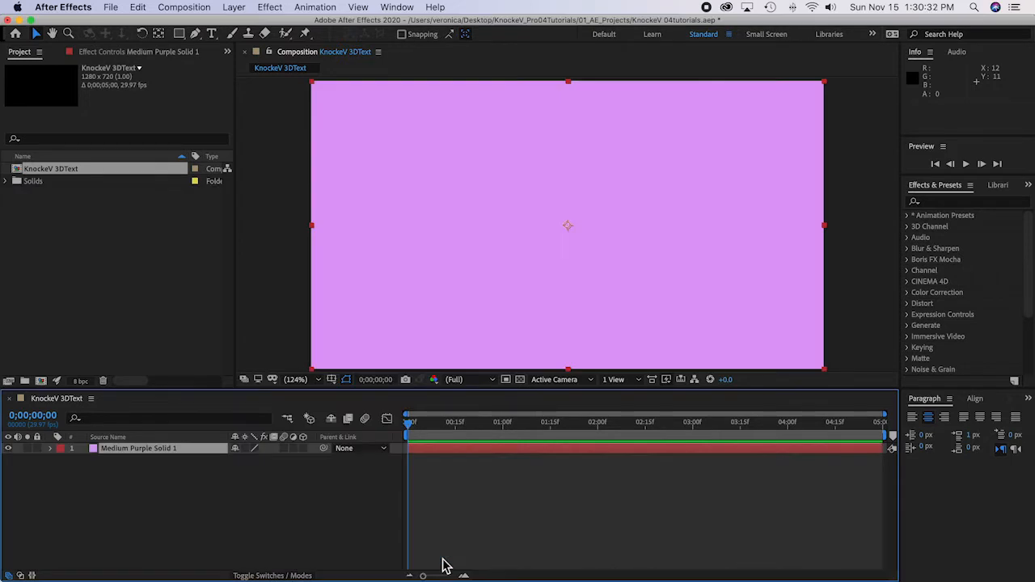
key(super+s)
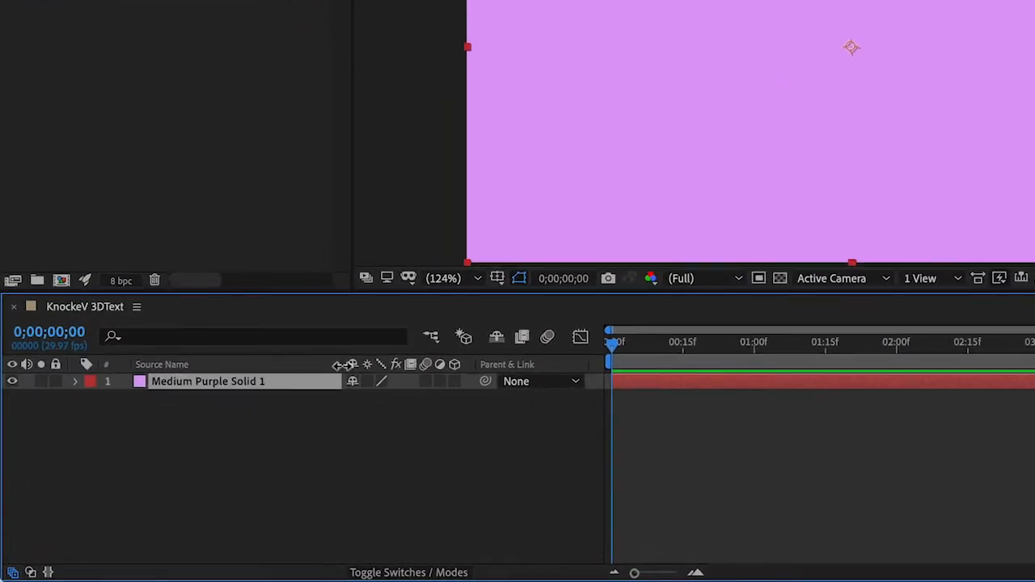
Step: Make the purple solid a 3D layer, save the project, and set the layer's Z position to 100
click(455, 382)
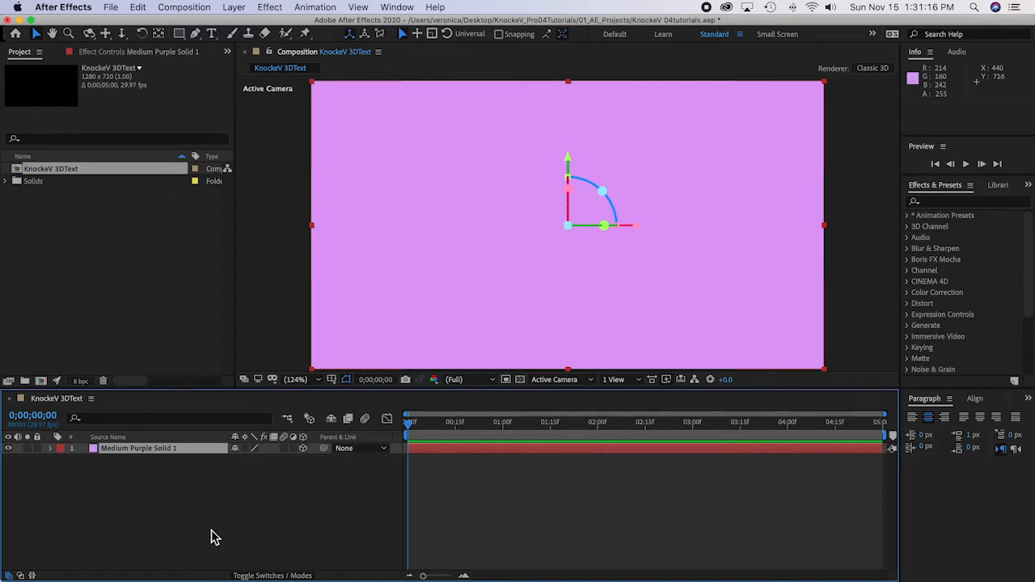
key(super+s)
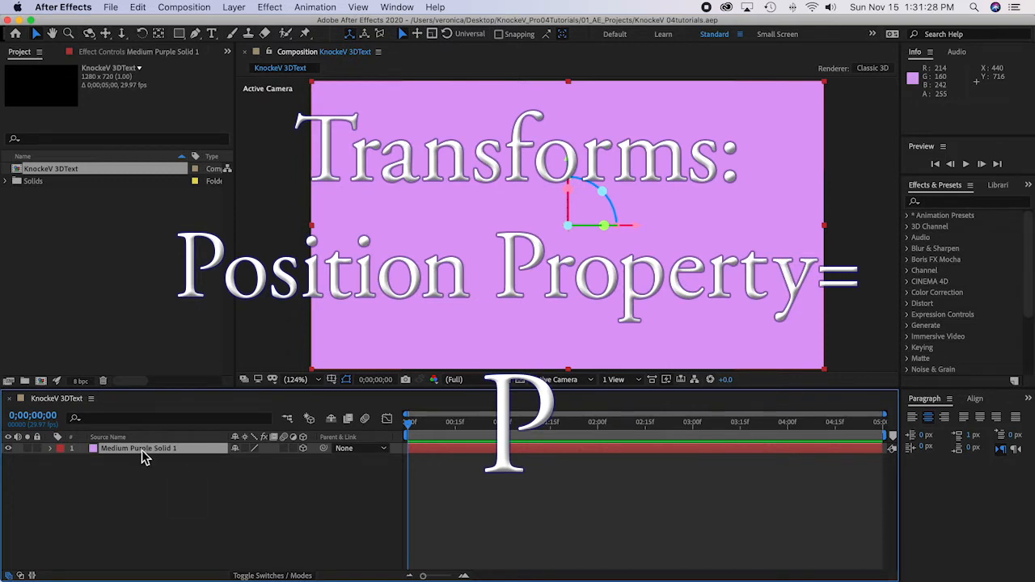
key(p)
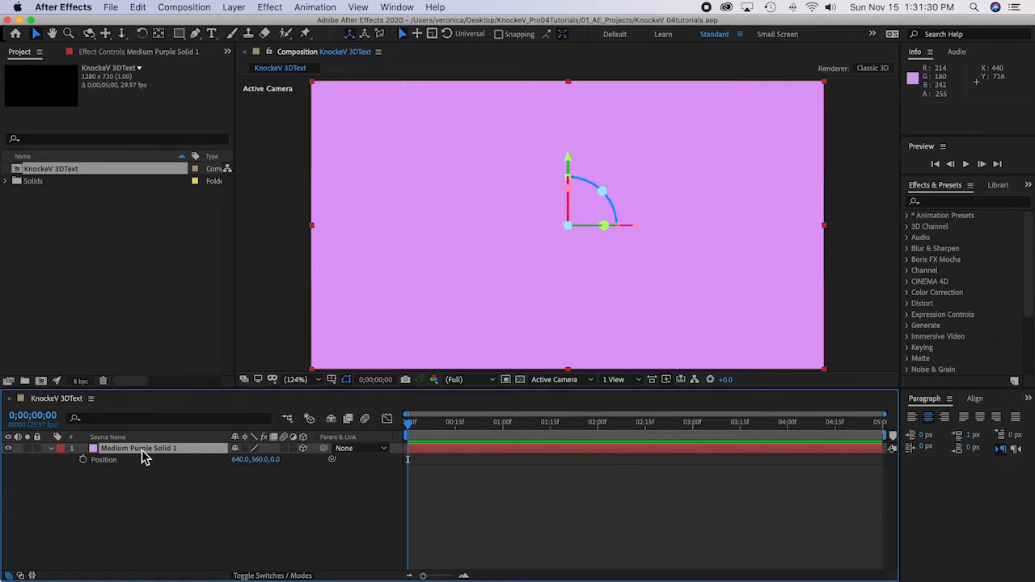
click(275, 461)
text(100)
click(299, 500)
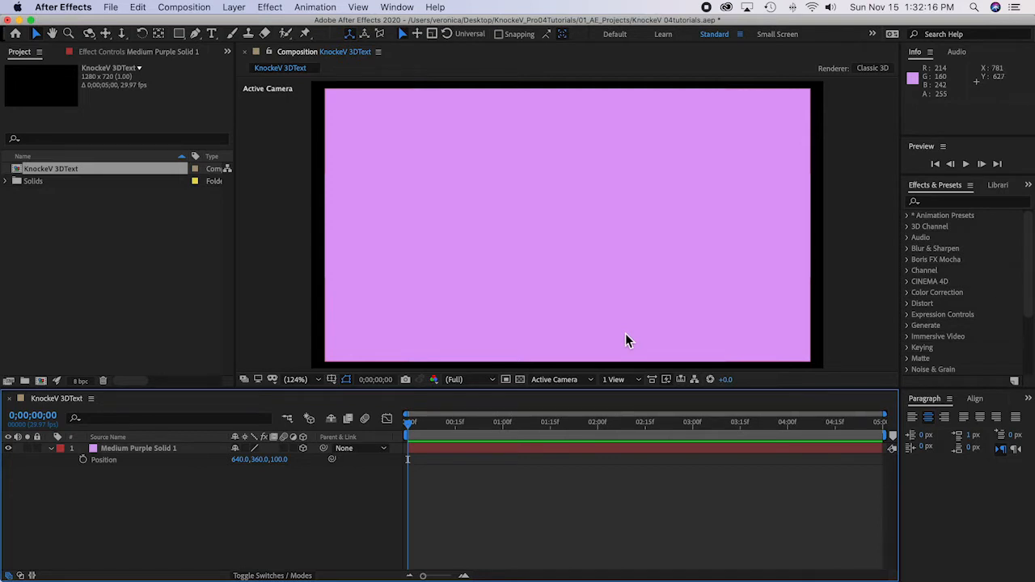
Step: Show the rulers in the composition view and save the project
click(359, 7)
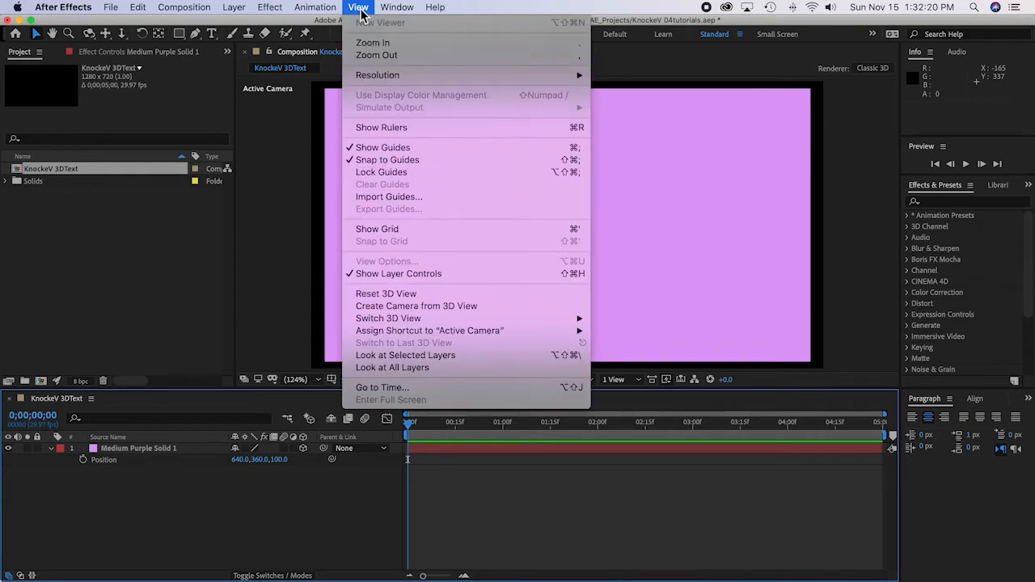
click(377, 128)
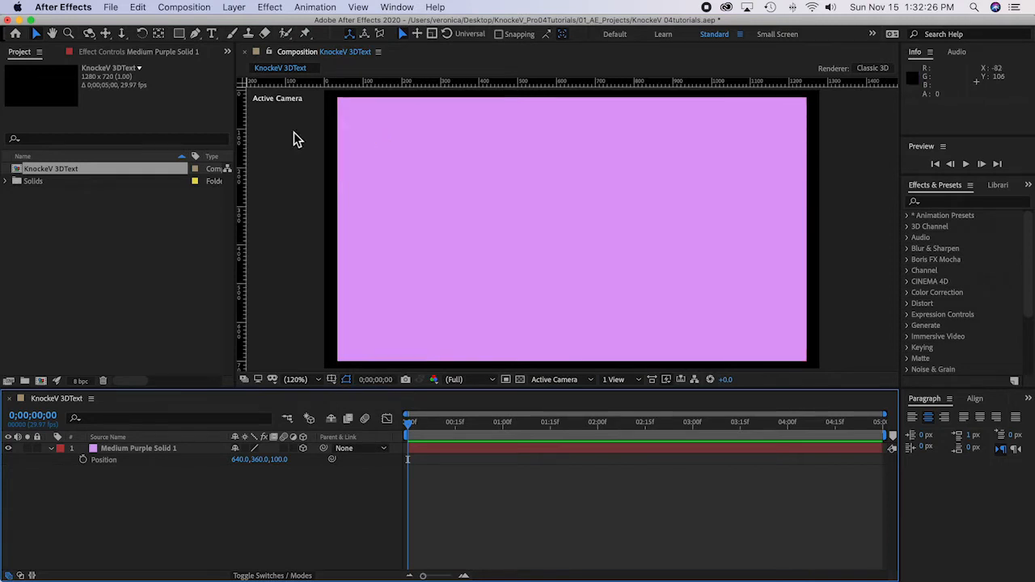
key(super+s)
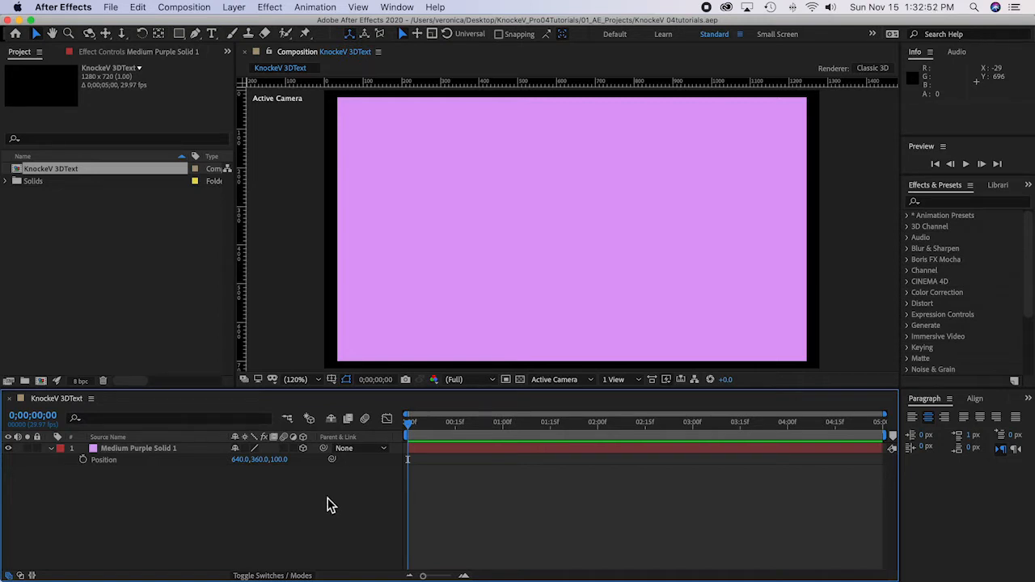
Step: Import IDMarkFlower.ai from the 04_Layered_psd_ai folder inside the Pro04Tutorials folder as footage with merged layers
scroll(178, 275, right, 2)
right_click(83, 251)
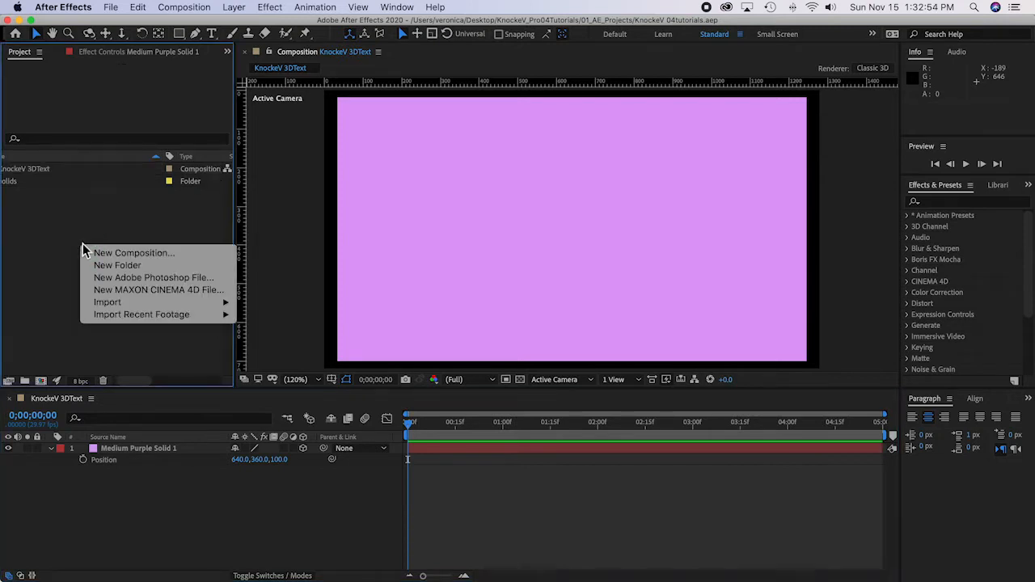
mouse_move(98, 304)
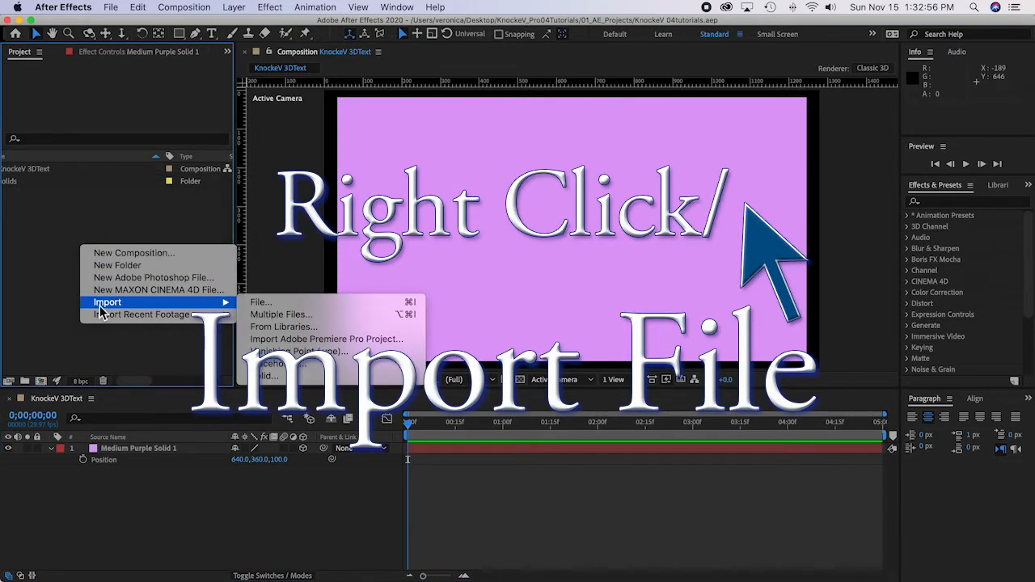
click(256, 303)
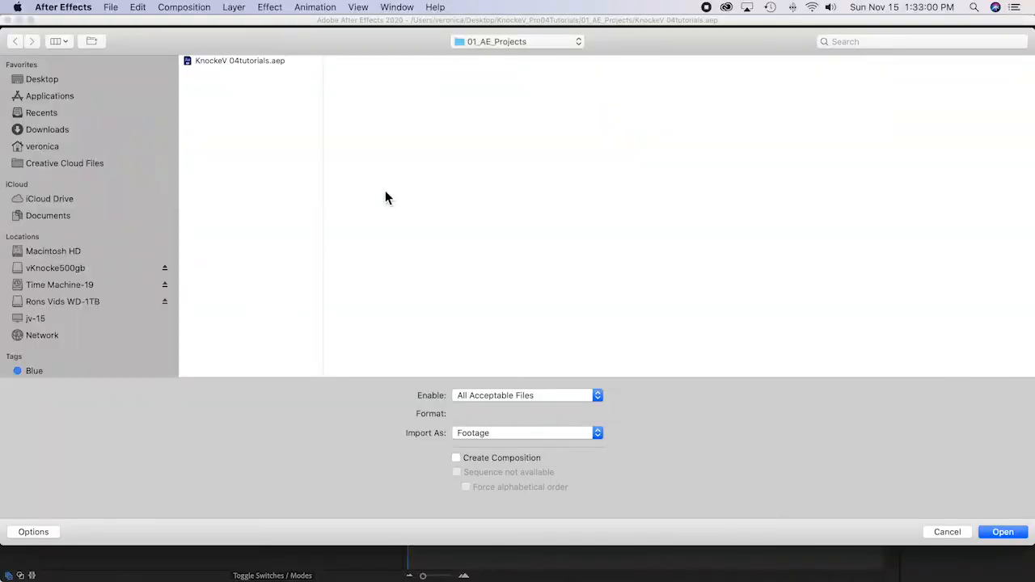
click(517, 42)
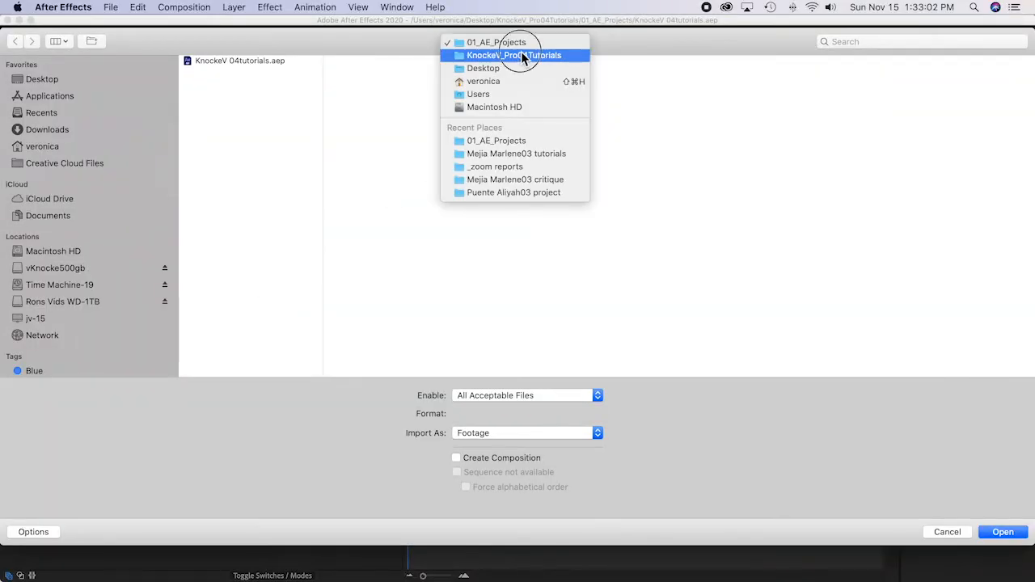
click(529, 55)
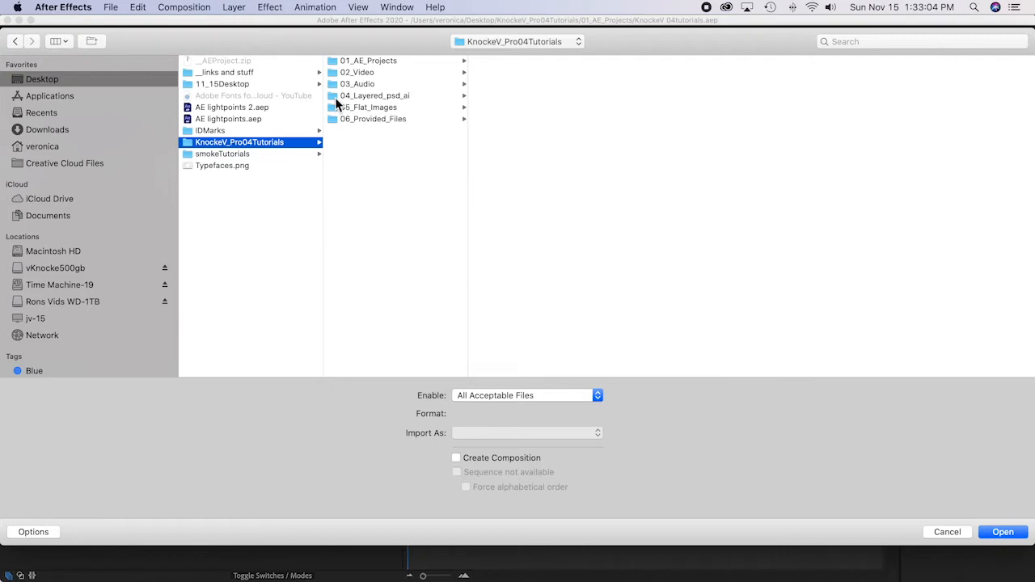
click(366, 97)
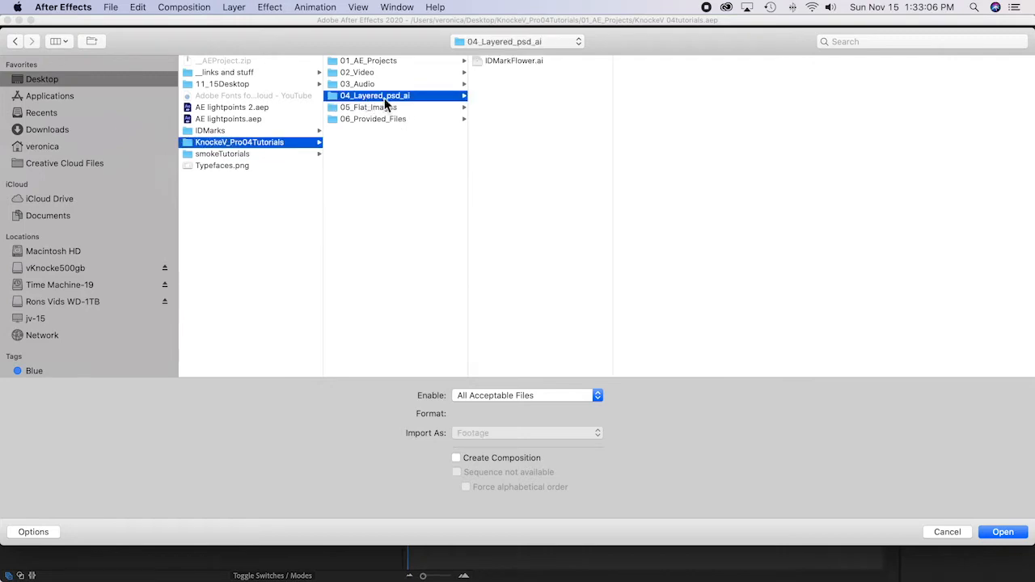
click(515, 61)
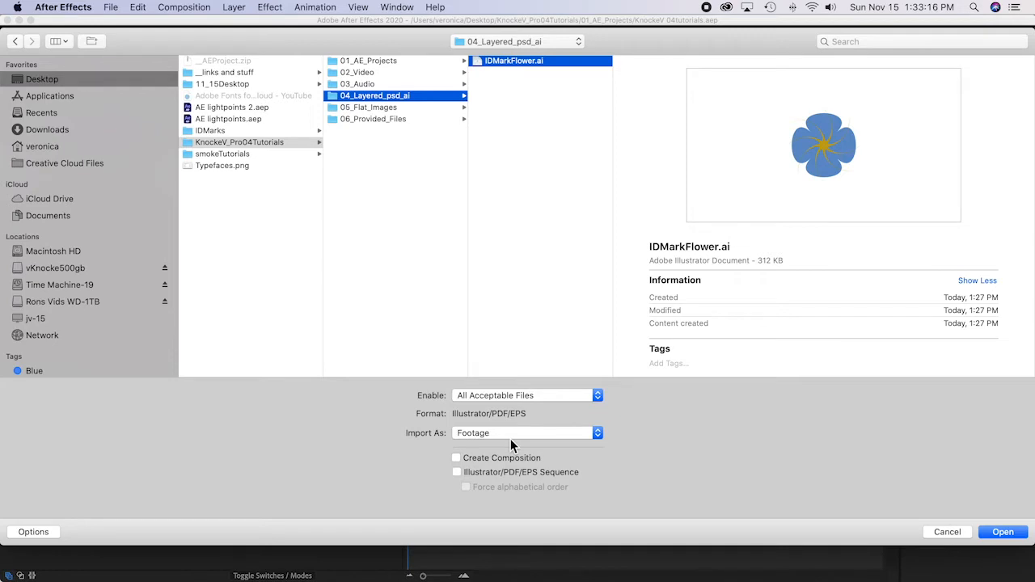
click(1005, 534)
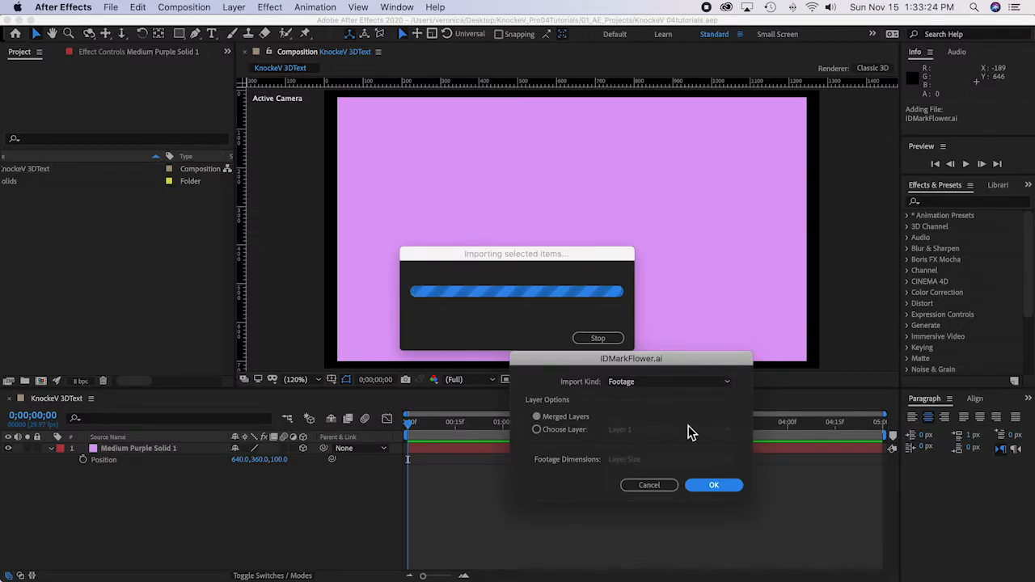
click(730, 489)
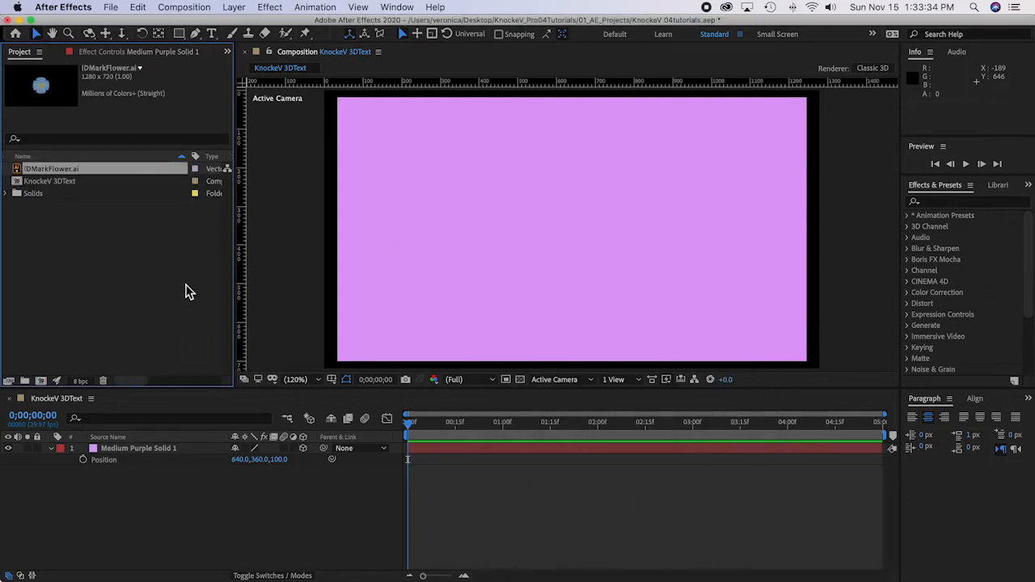
Step: Place IDMarkFlower.ai above the purple solid in the timeline and create shapes from its vector layer
drag(18, 173, 115, 450)
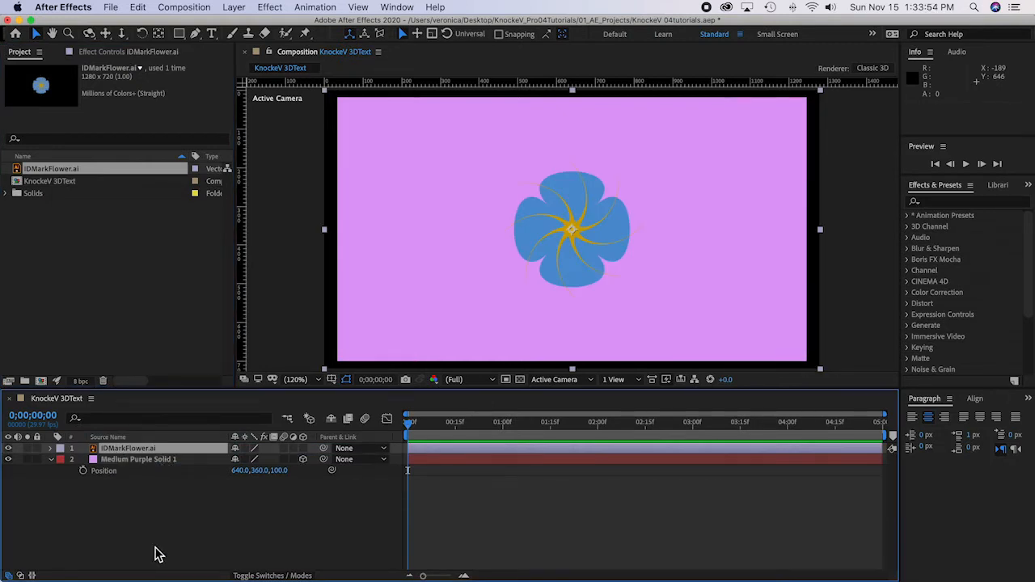
right_click(98, 451)
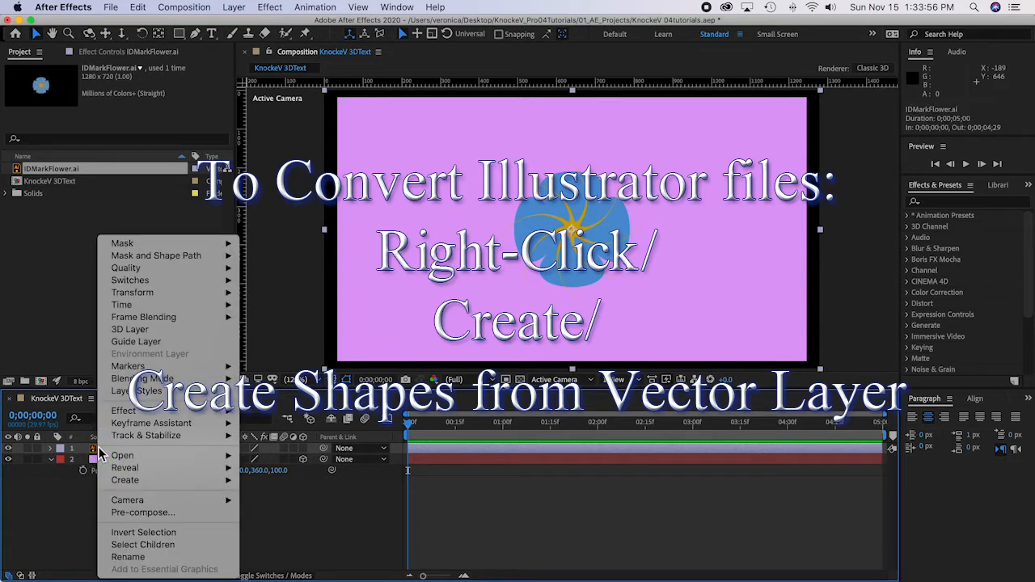
mouse_move(123, 481)
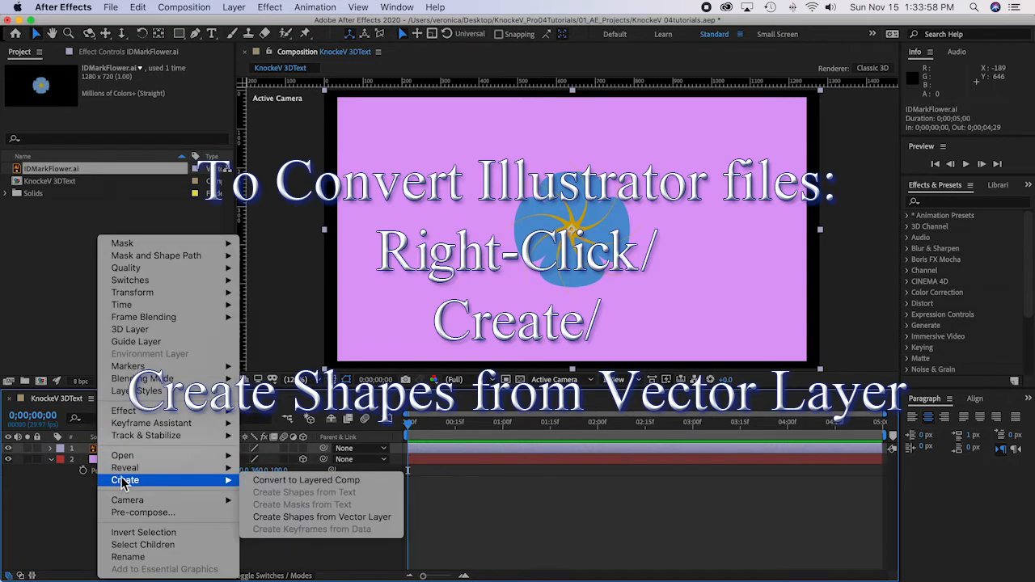
click(377, 523)
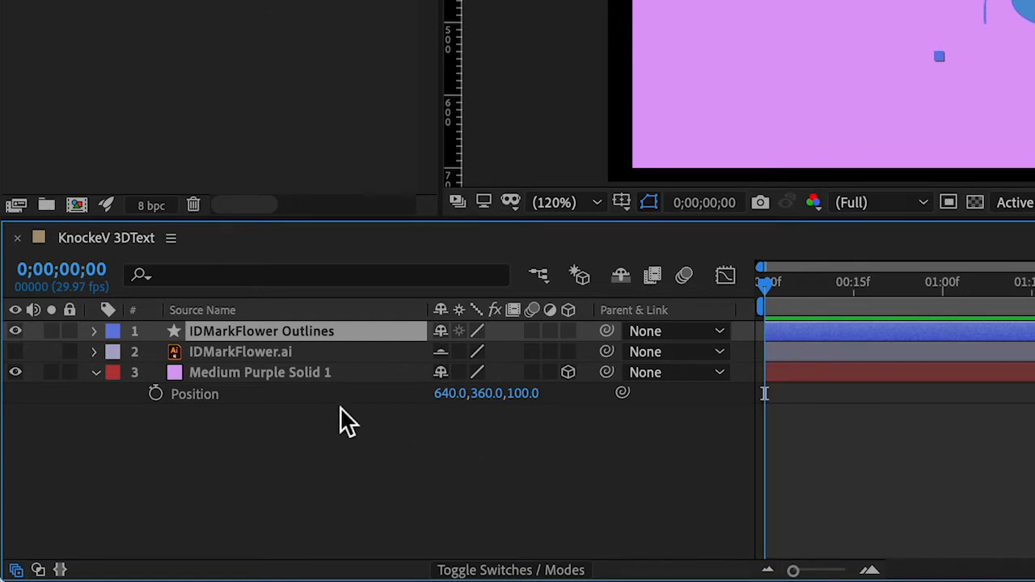
Step: Hide the shy layers, and make the IDMarkFlower Outlines layer 3D with its Position property shown
click(620, 275)
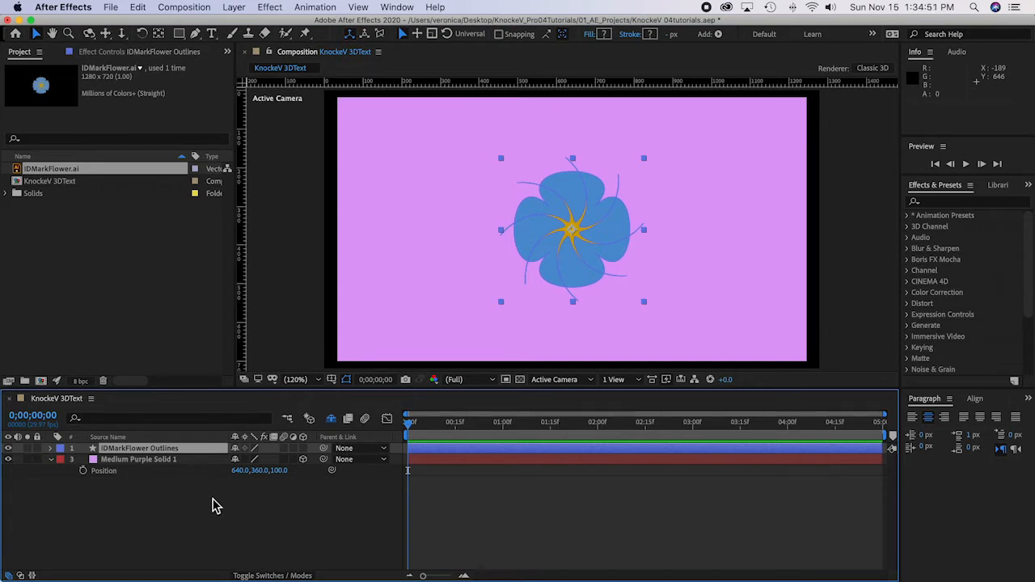
key(p)
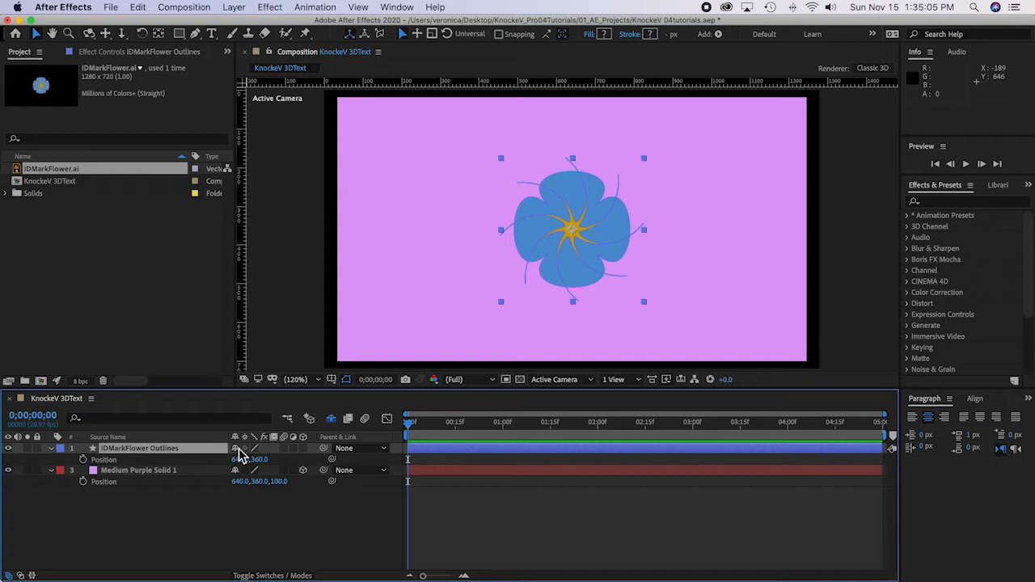
click(304, 448)
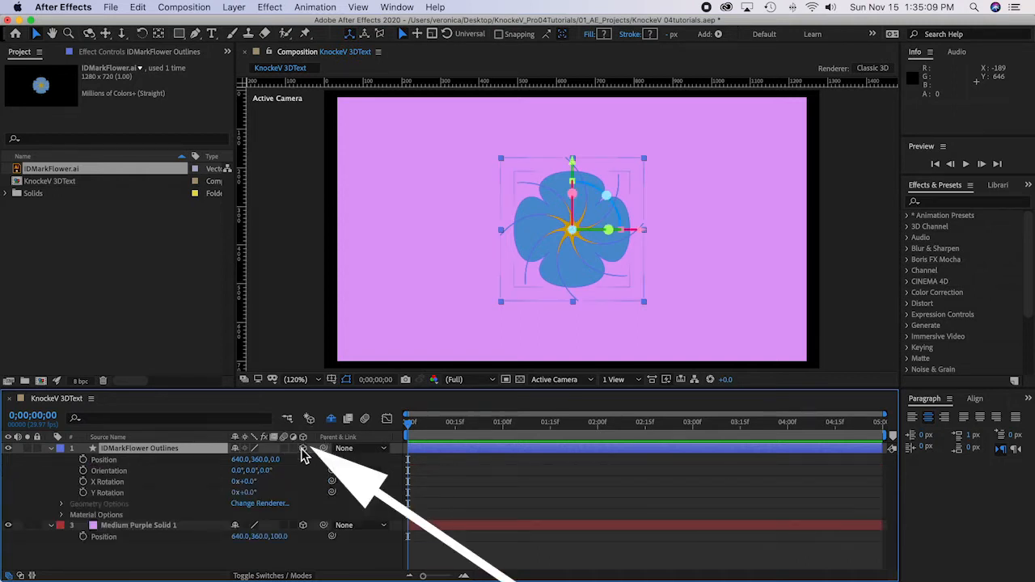
Step: Set the IDMarkFlower Outlines layer's position to 210, 185, 20 and save the project
click(240, 461)
text(210)
click(271, 463)
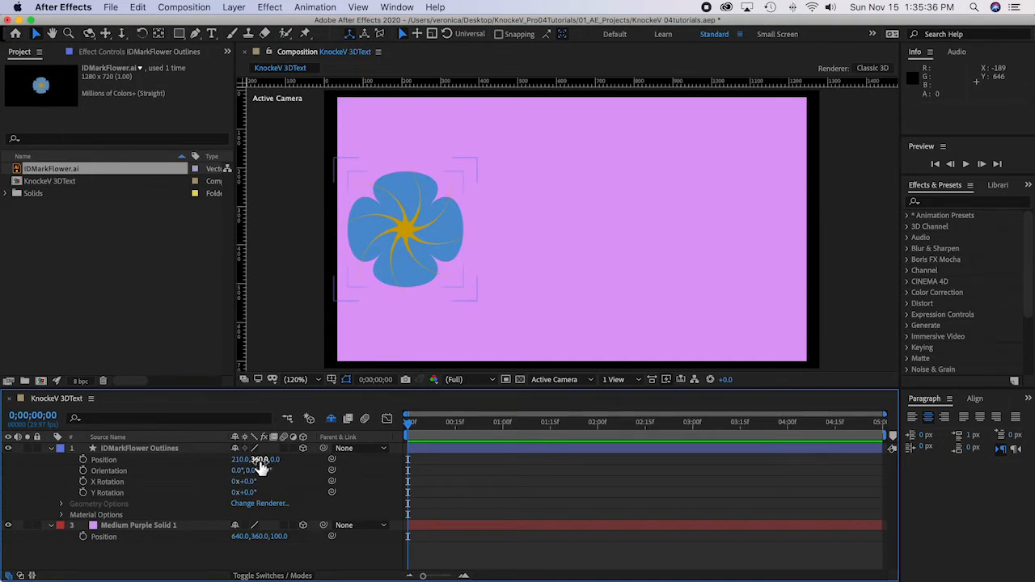
click(258, 460)
text(185)
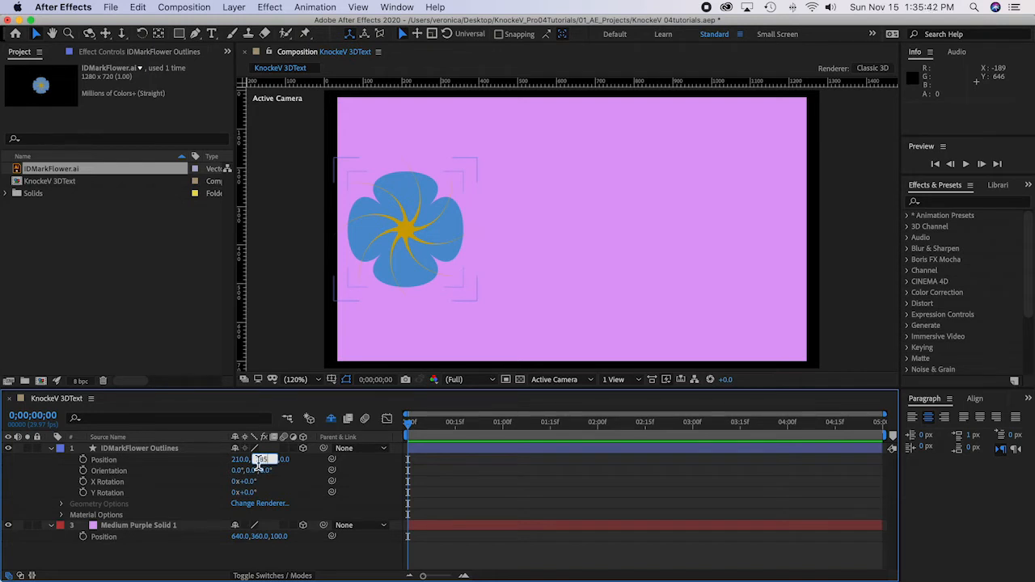
key(Return)
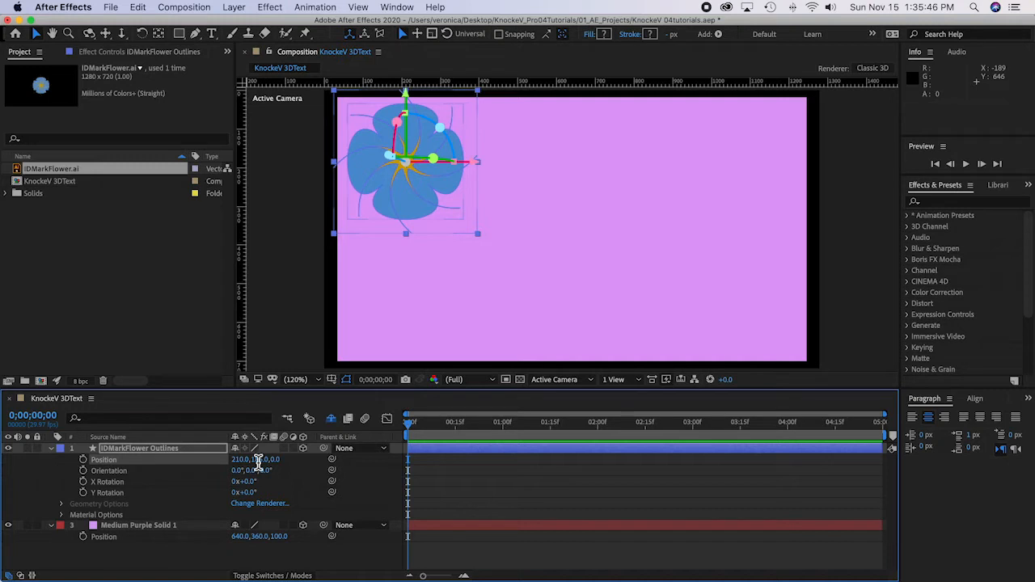
click(277, 459)
text(20)
key(Return)
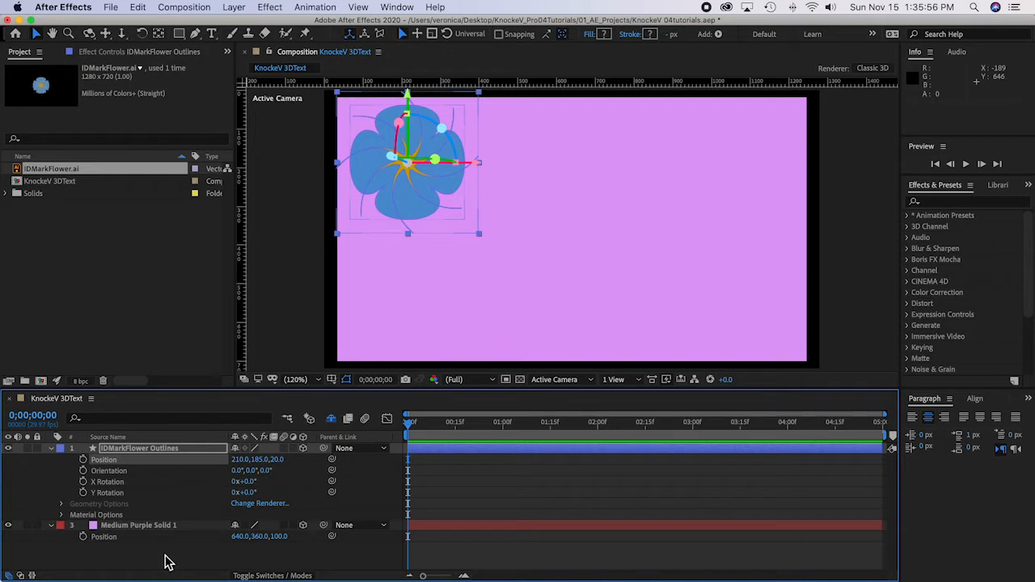
key(super+s)
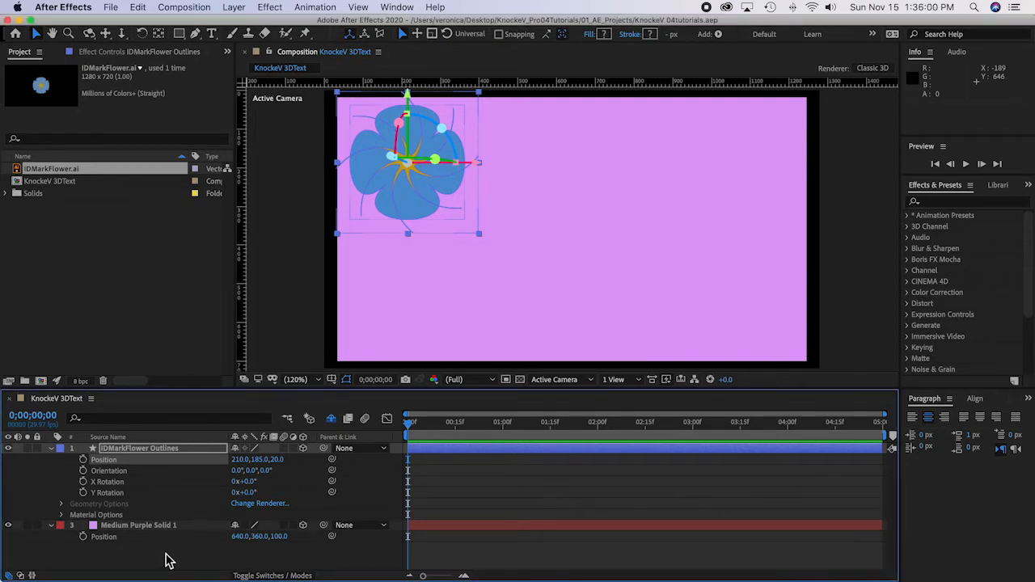
click(167, 560)
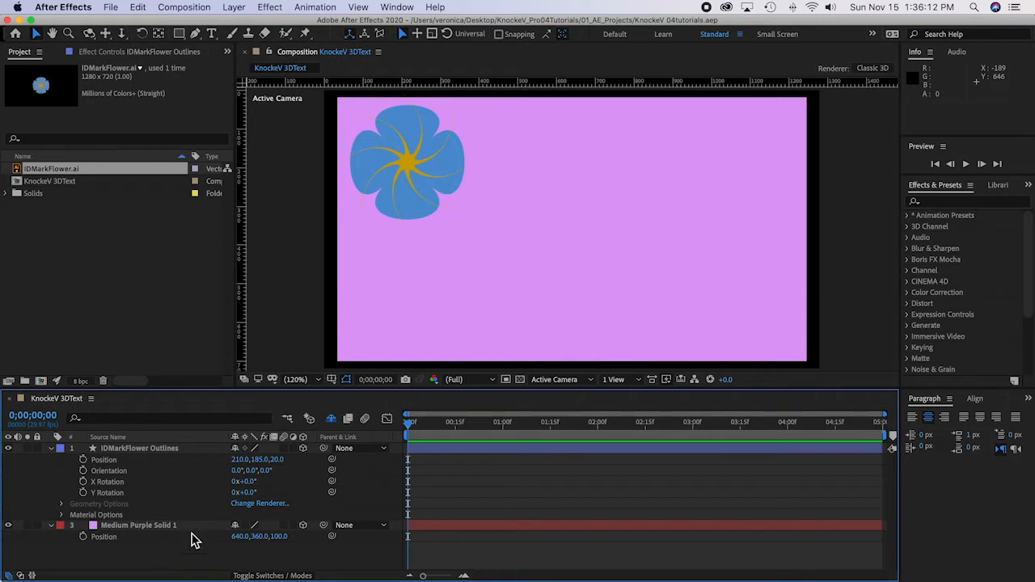
Step: Create a horizontal text layer in the composition containing the person's full name
double_click(213, 34)
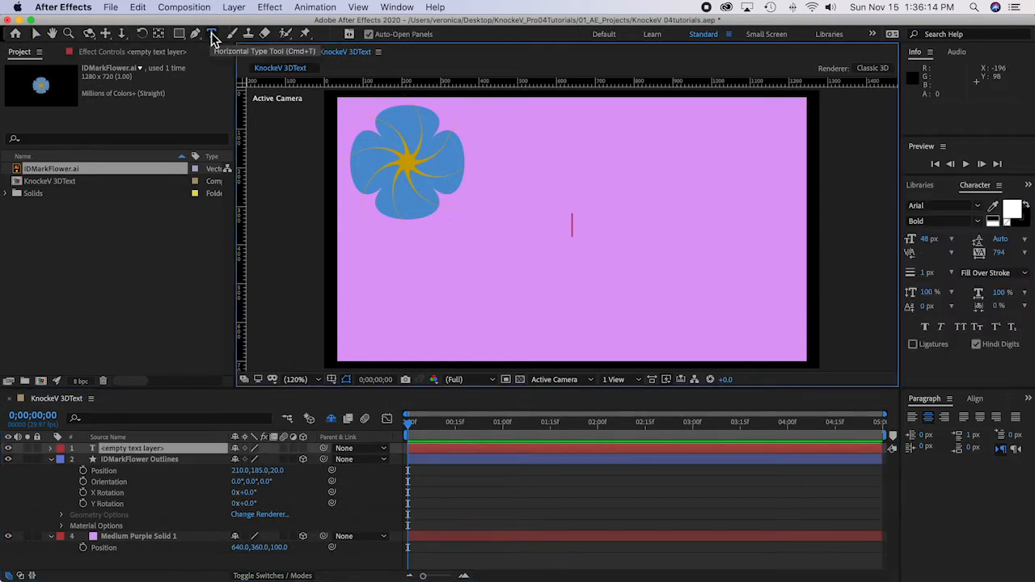
text(Veron)
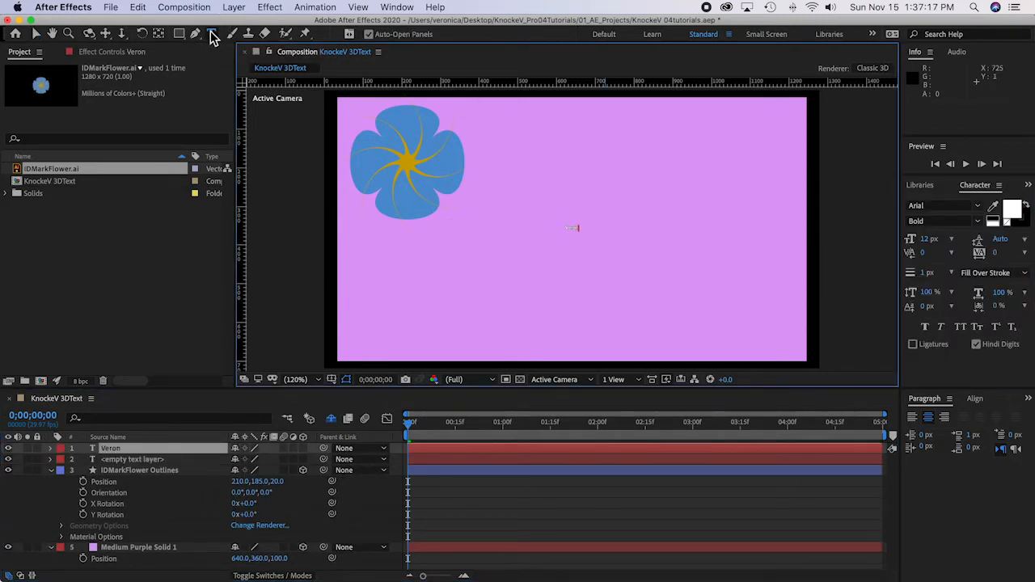
text(ica D. Knocke)
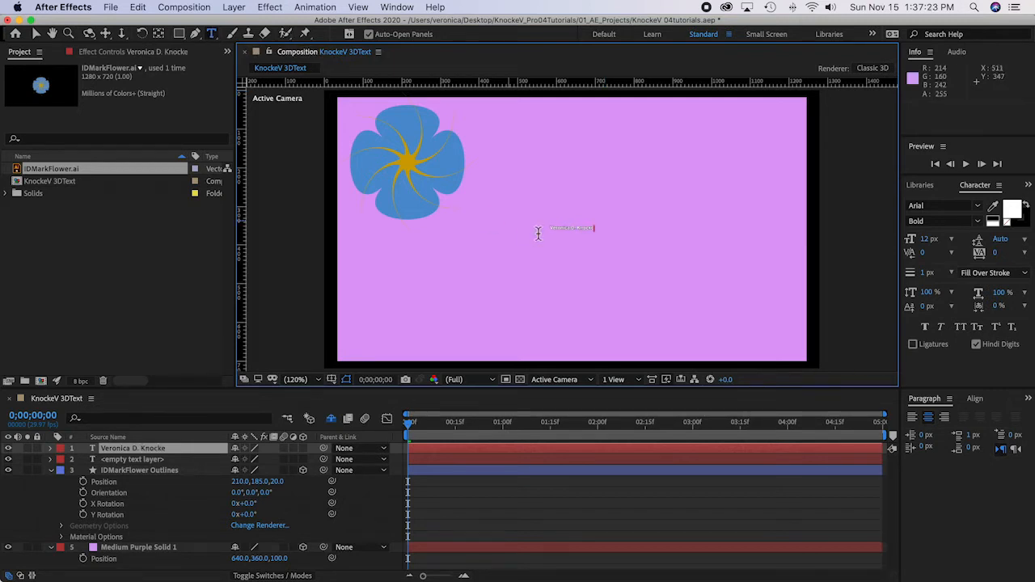
Step: Set the font size of the whole name text to 100 px and center its paragraph
triple_click(575, 230)
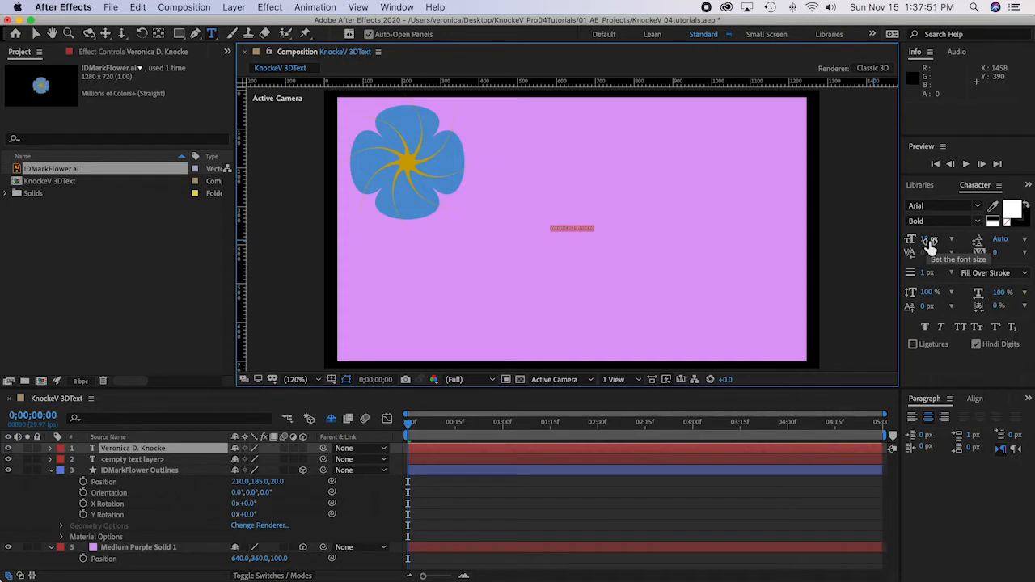
click(930, 242)
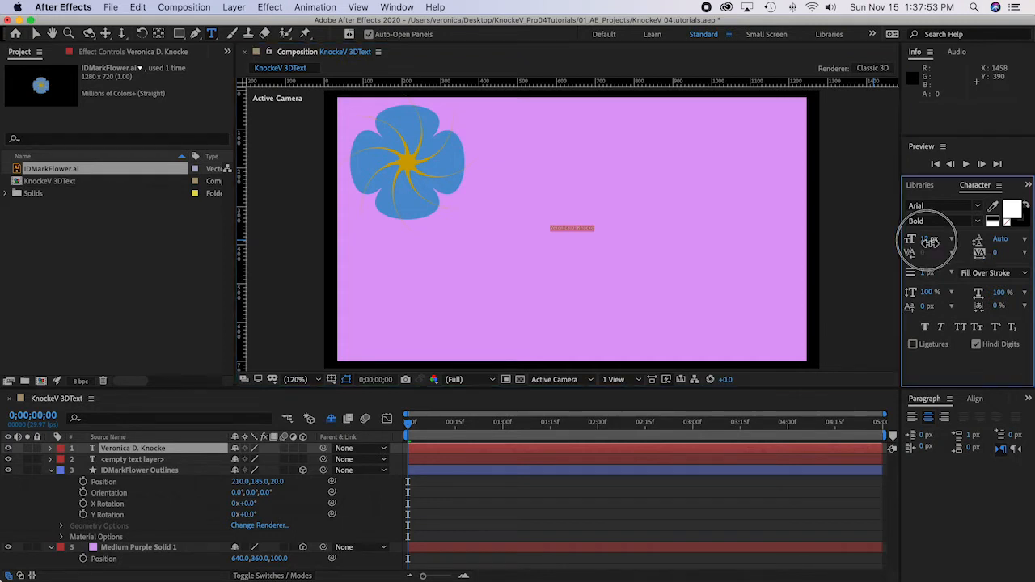
text(100)
key(Return)
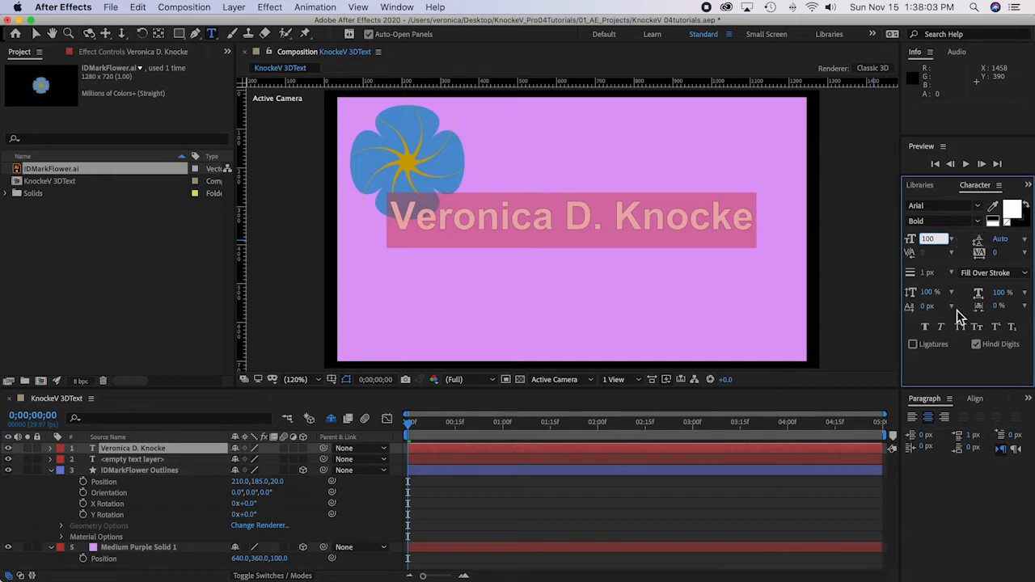
click(928, 419)
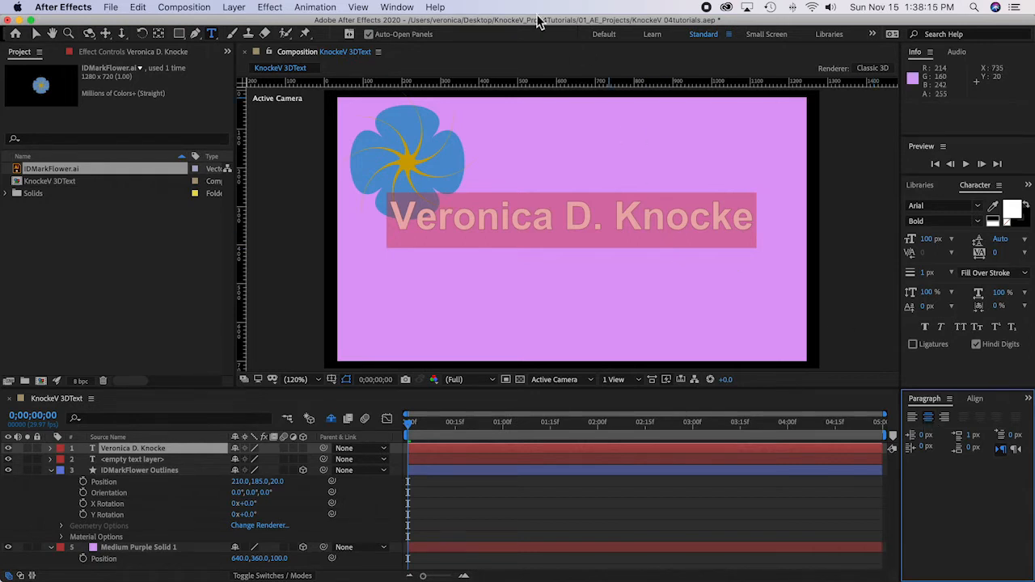
Step: Align the name text layer to the composition's horizontal and vertical center
click(397, 7)
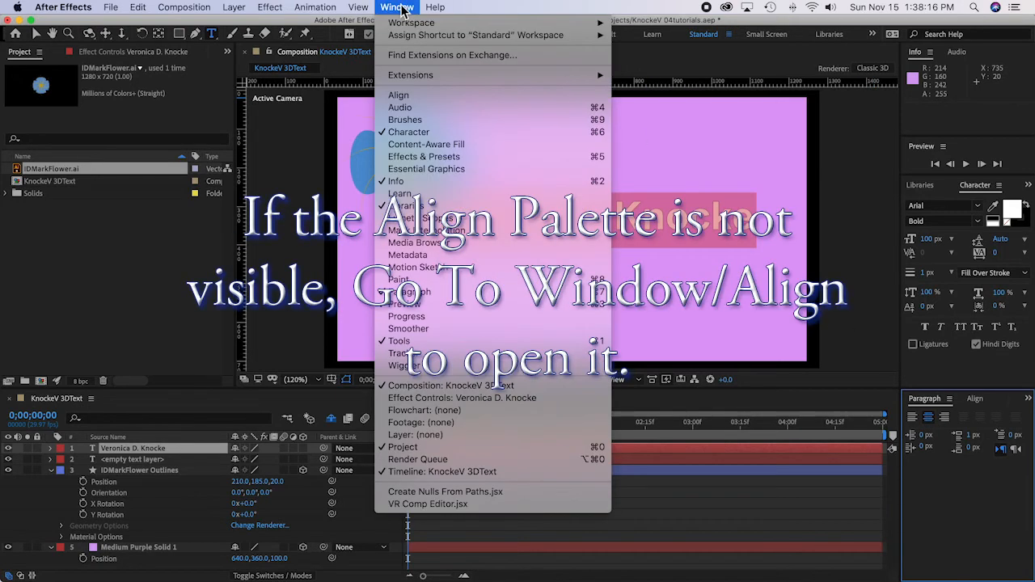
click(398, 99)
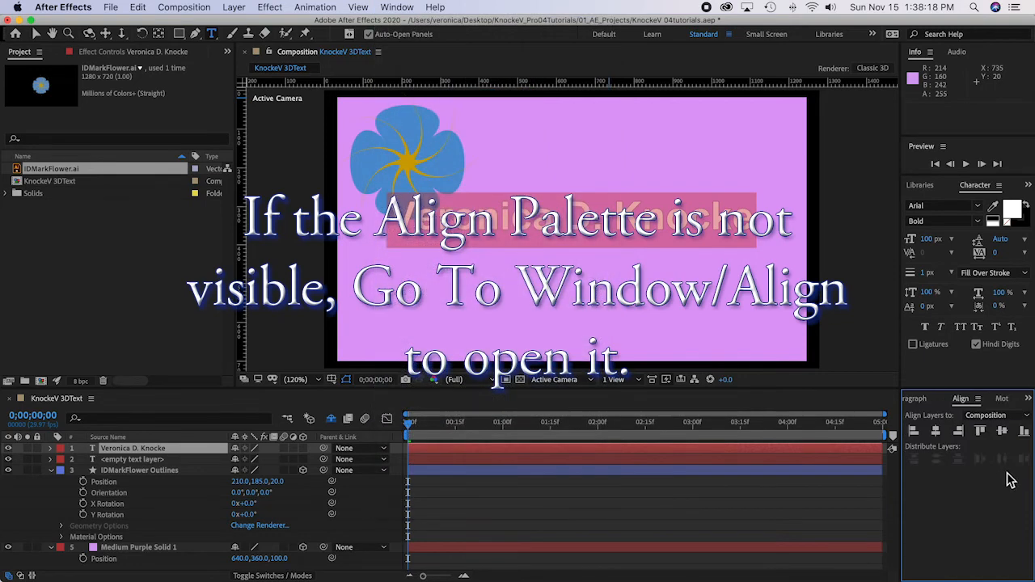
click(935, 433)
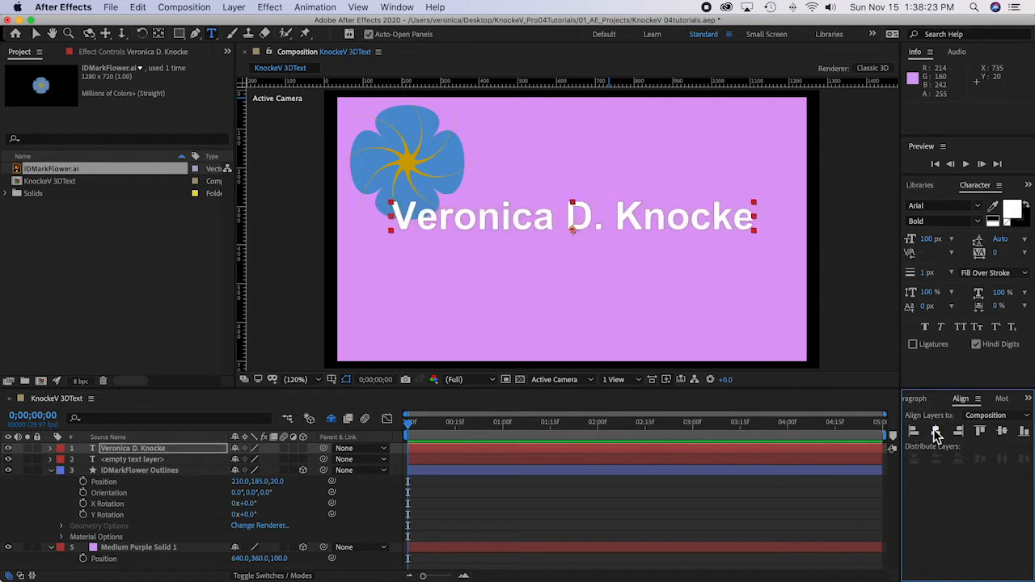
click(1003, 434)
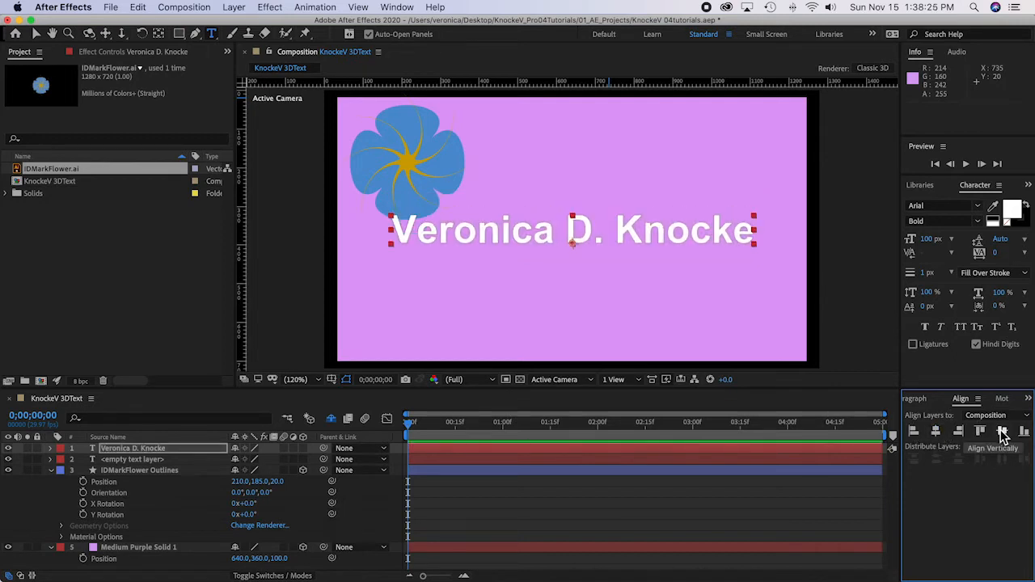
click(660, 401)
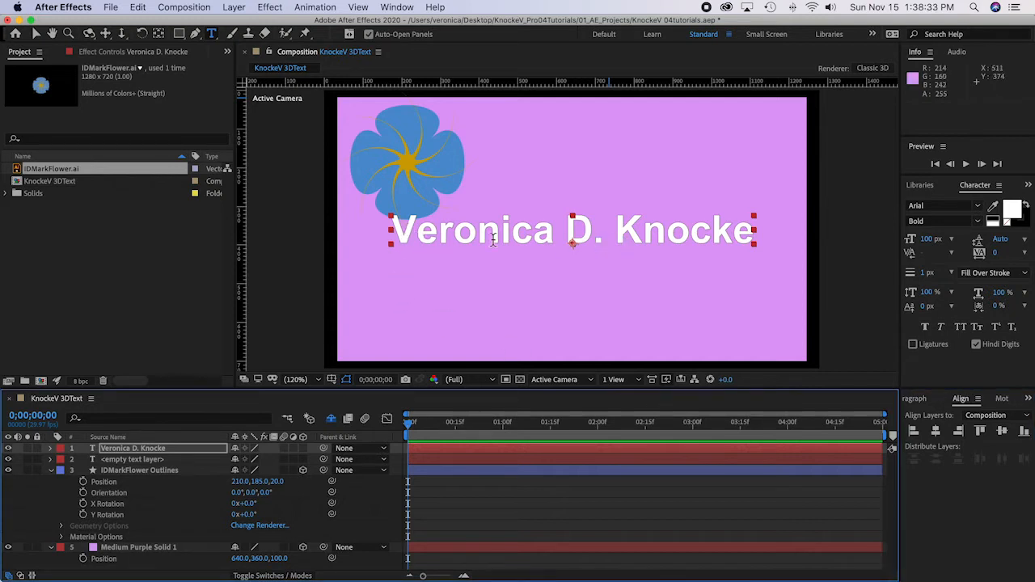
Step: Tighten the name's kerning to -40 between its first two letters and -20 between its last two letters
click(418, 234)
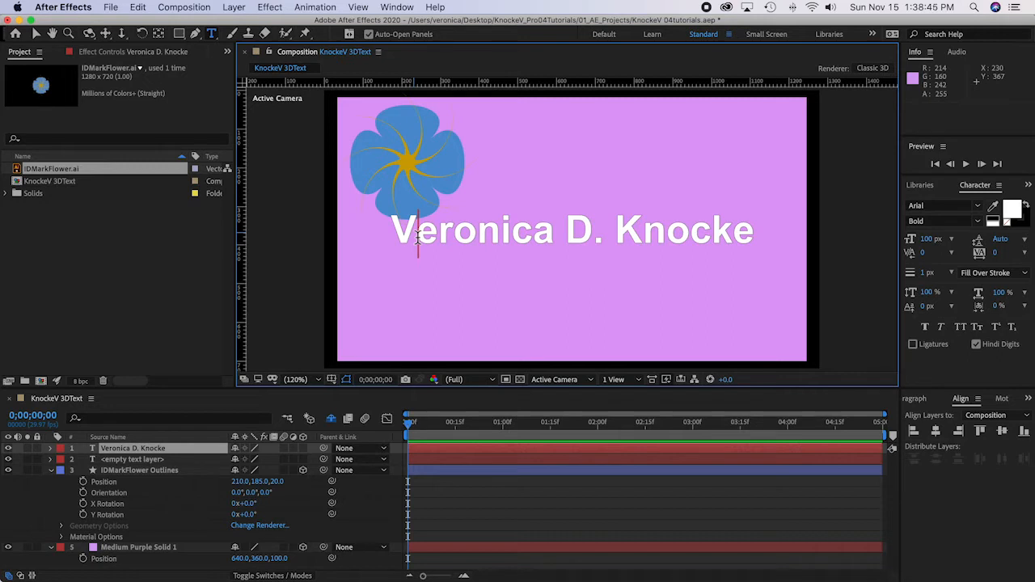
key(alt+Left)
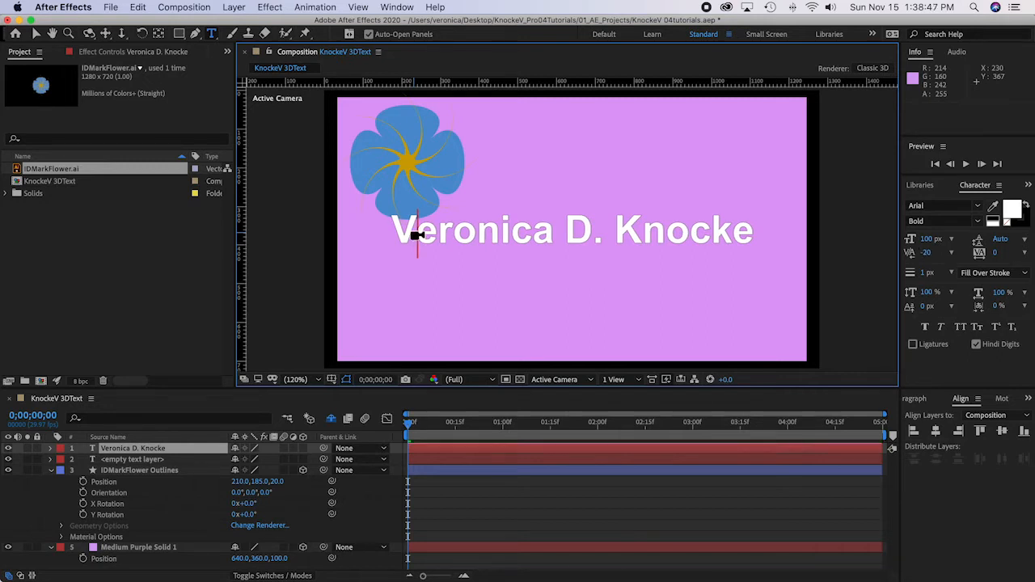
key(alt+Left)
scroll(417, 235, down, 1)
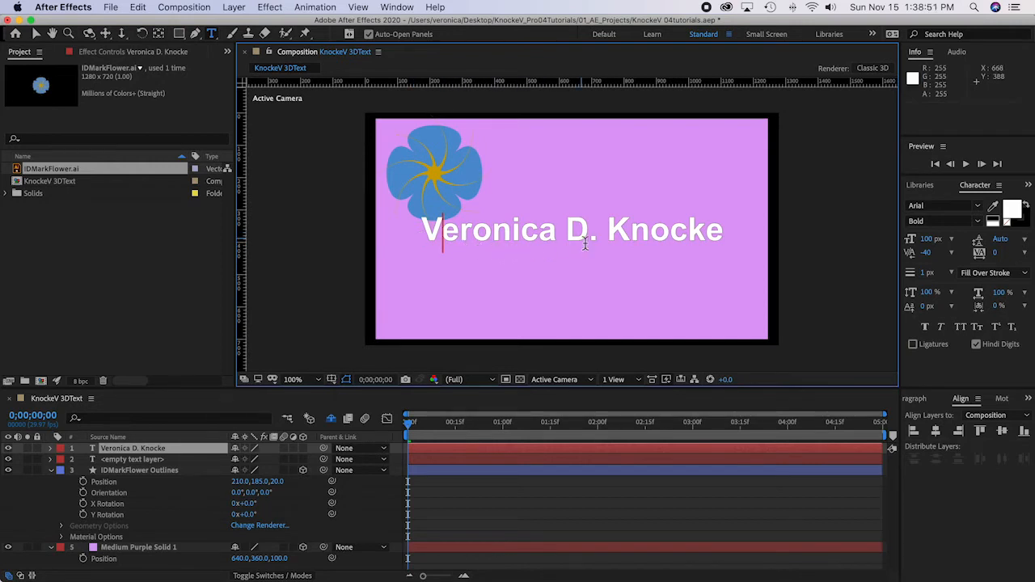
click(709, 234)
key(alt+Left)
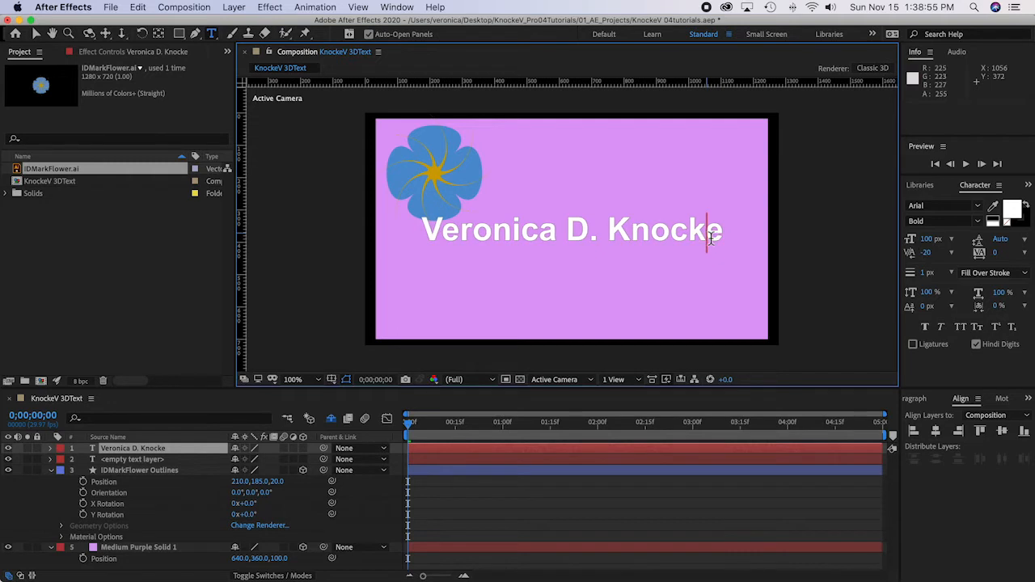
Step: Set the composition view's magnification to Fit and save the project
scroll(537, 230, down, 1)
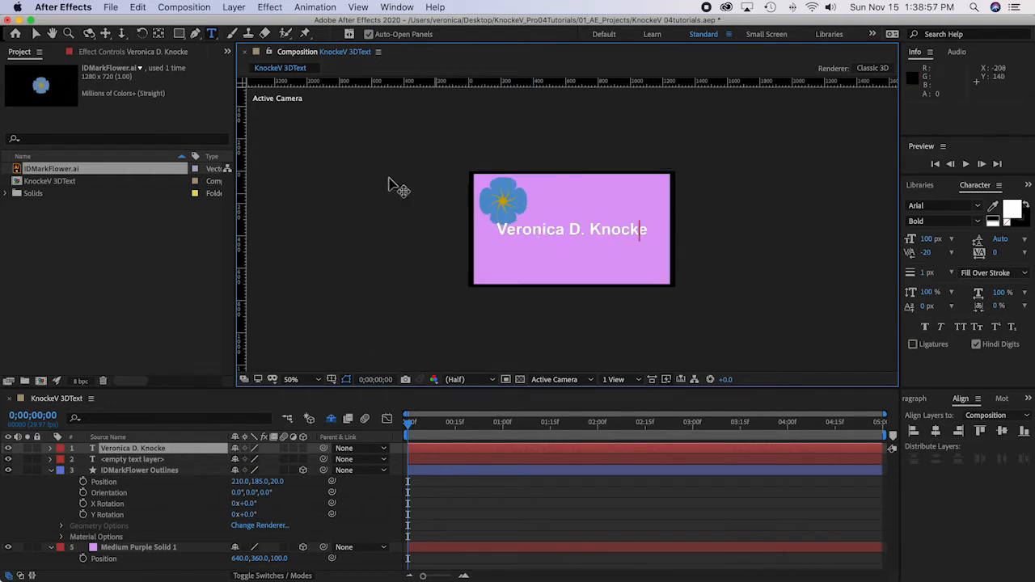
click(359, 8)
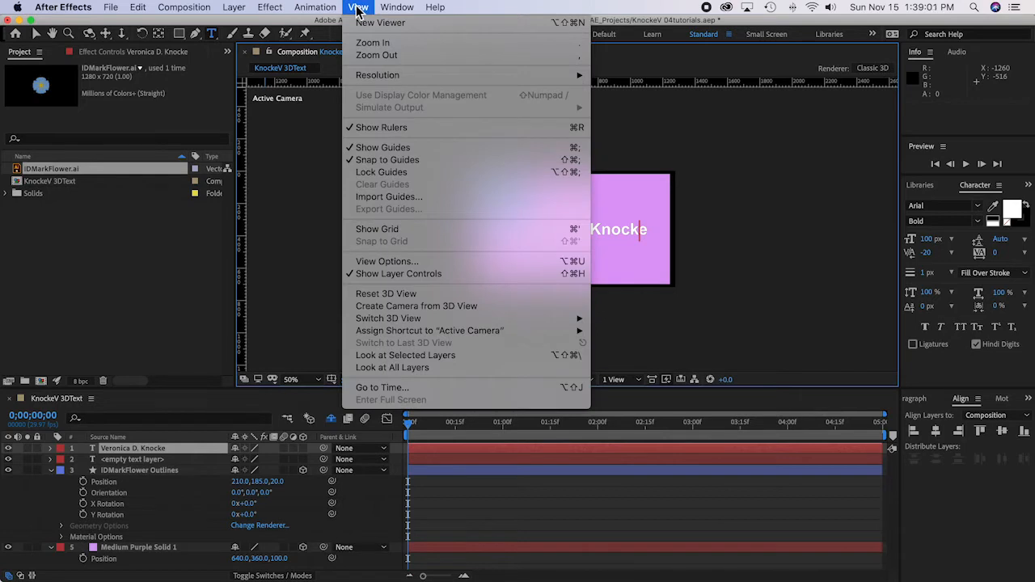
mouse_move(317, 7)
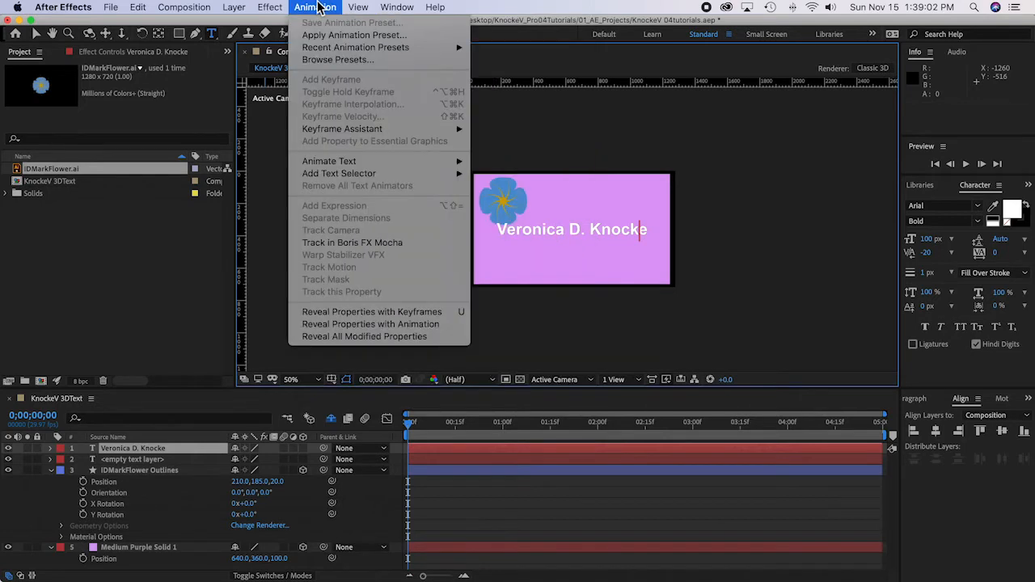
click(314, 381)
click(315, 379)
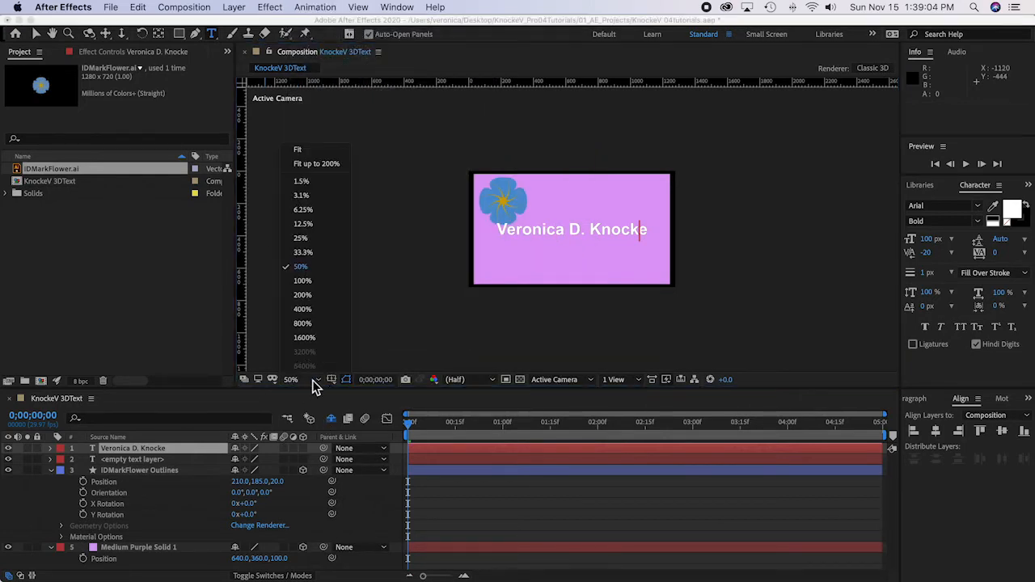
click(298, 152)
key(super+s)
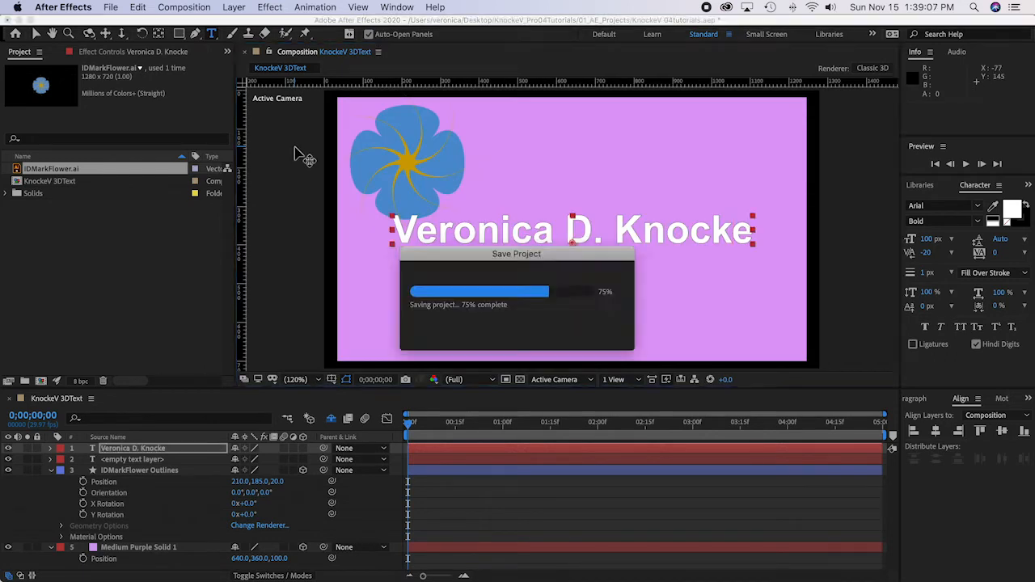
Step: Reveal the Position property of the name text layer and make the layer 3D
click(35, 34)
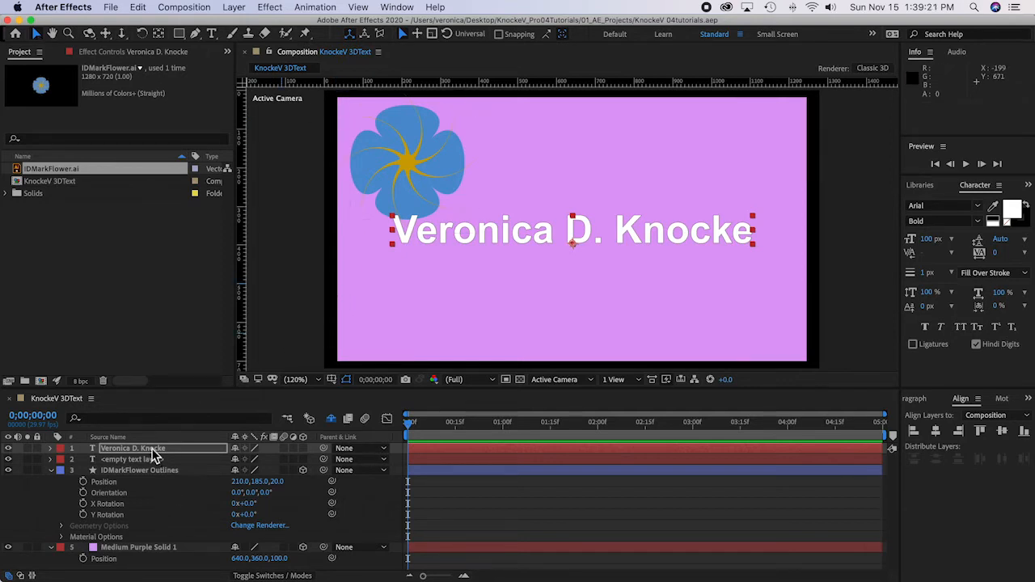
click(151, 450)
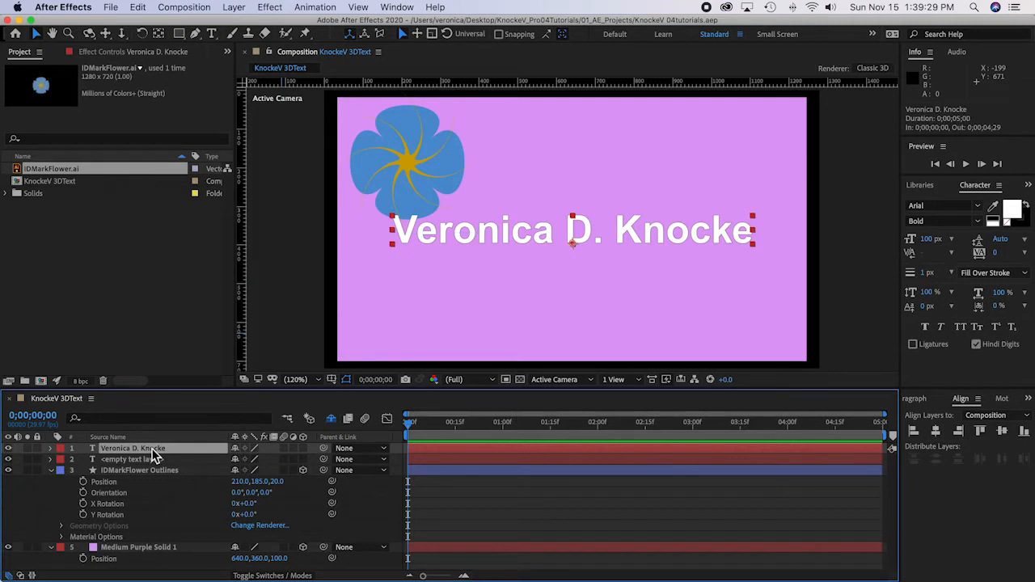
key(p)
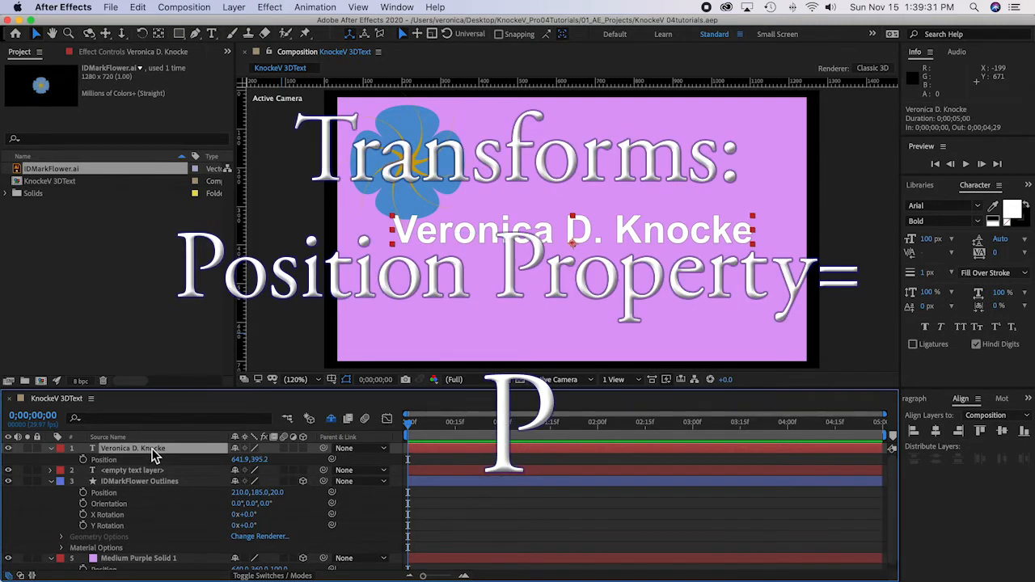
click(302, 448)
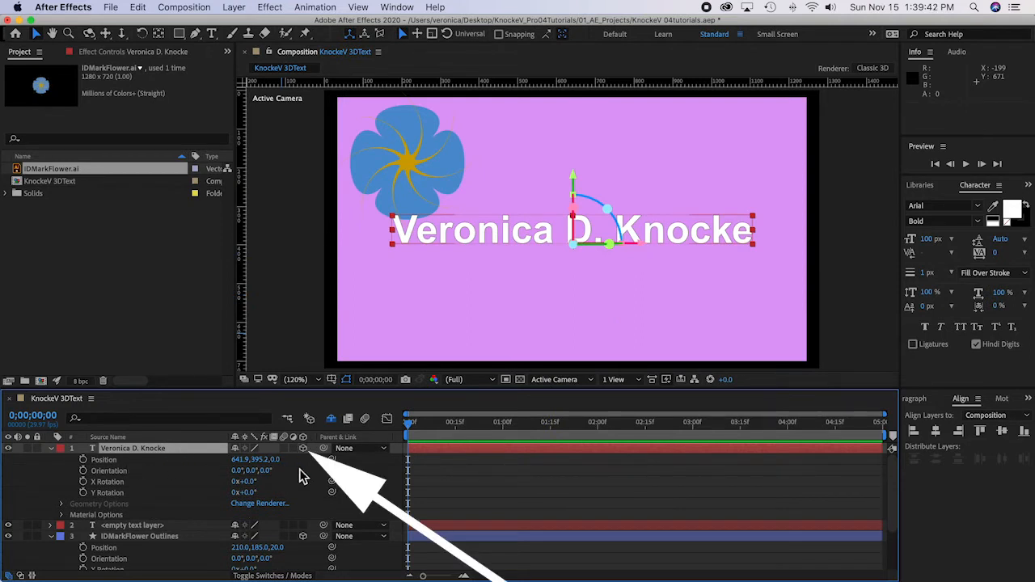
Step: Set the name text layer's Y position to 420, save the project and deselect the layer
click(267, 460)
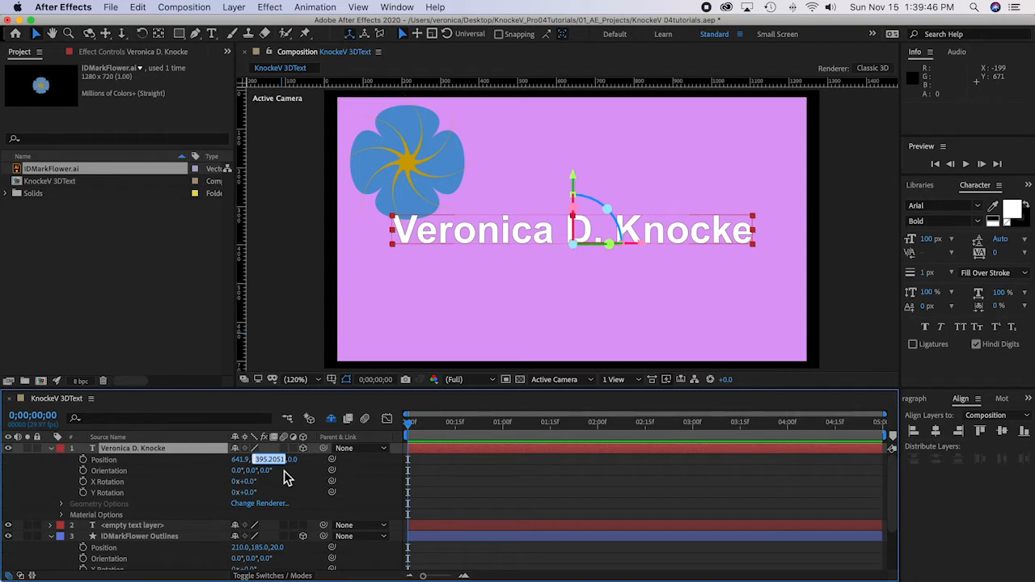
text(420)
click(201, 470)
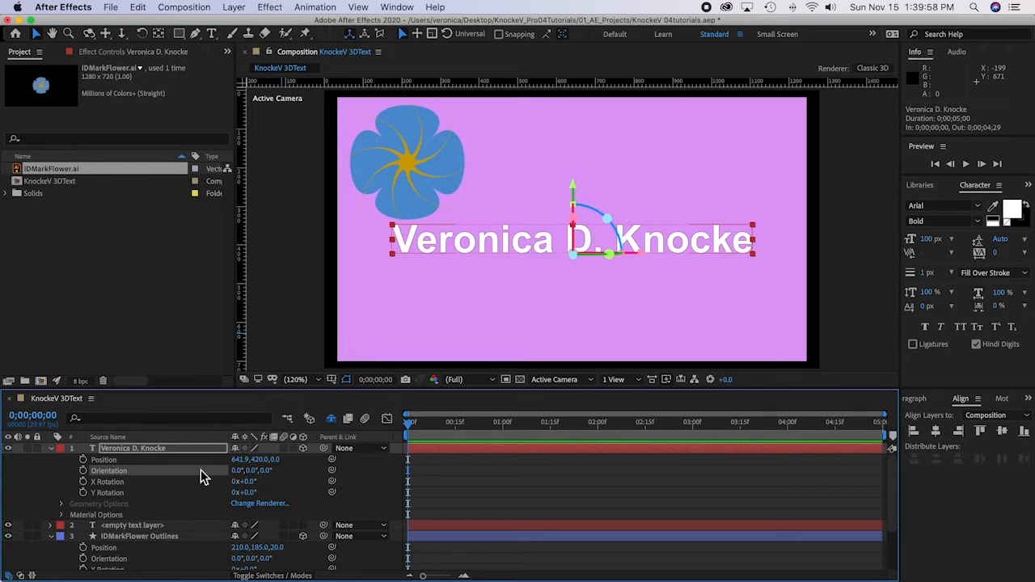
key(super+s)
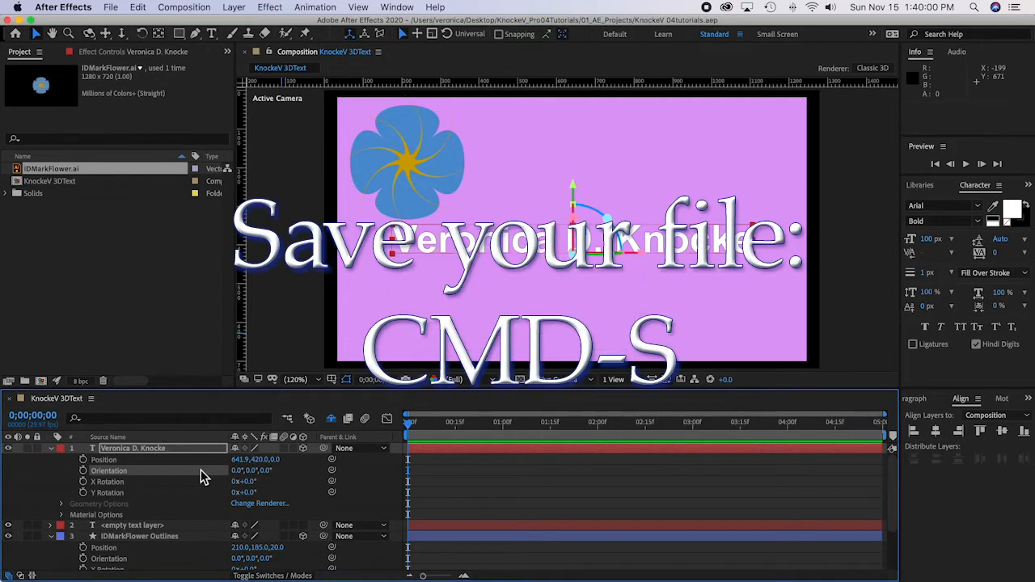
click(34, 493)
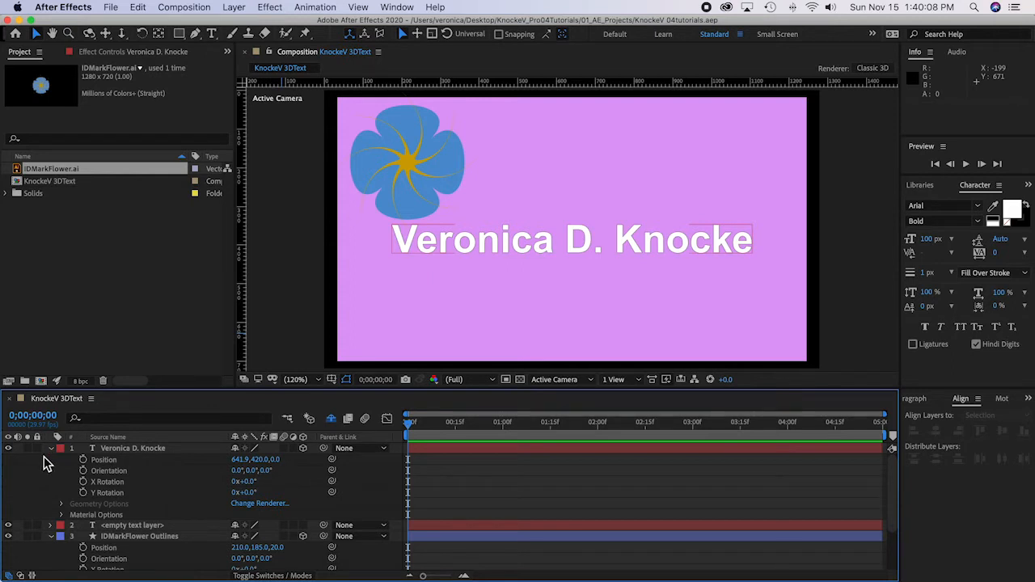
Step: Create a new text layer reading "Digital Designer"
click(212, 34)
double_click(213, 34)
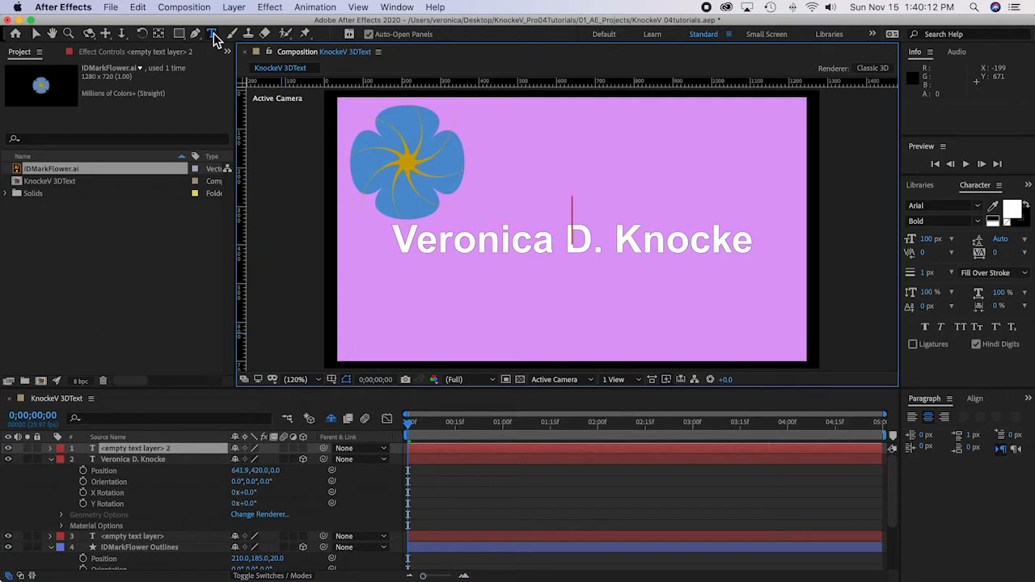
text(Digital )
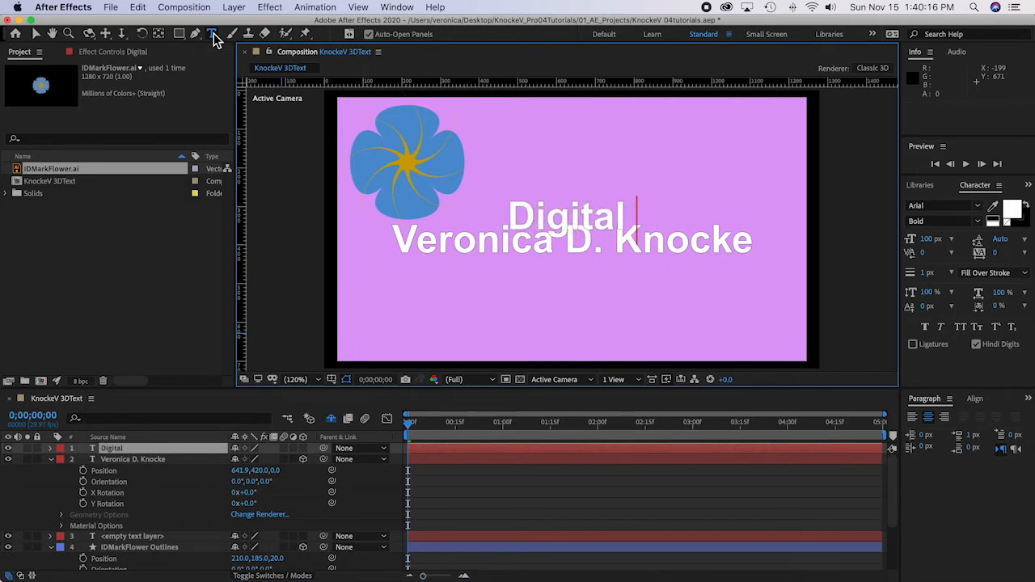
text(Designer)
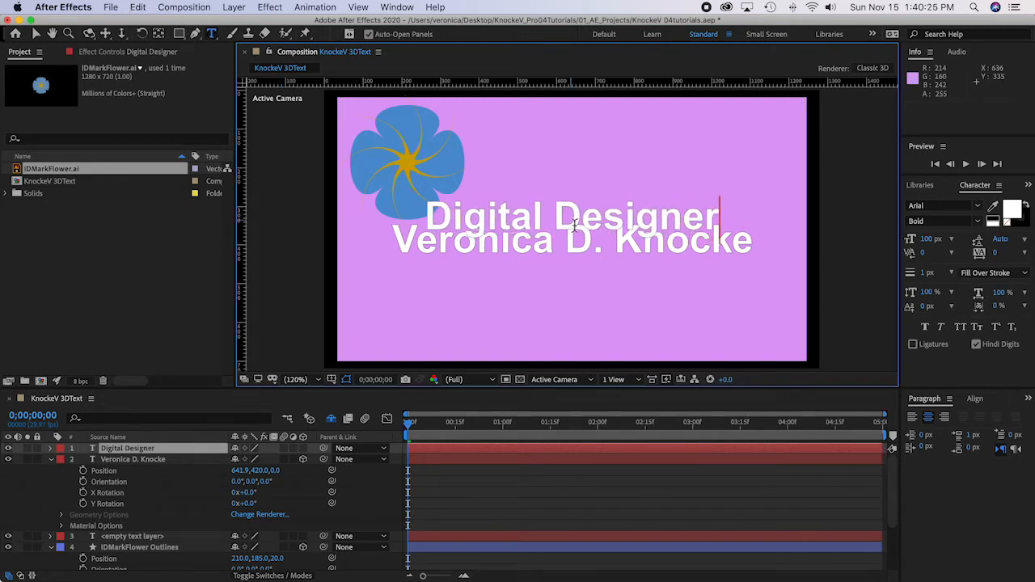
Step: Set the "Digital Designer" text's font size to 48 px and make its layer 3D
triple_click(582, 225)
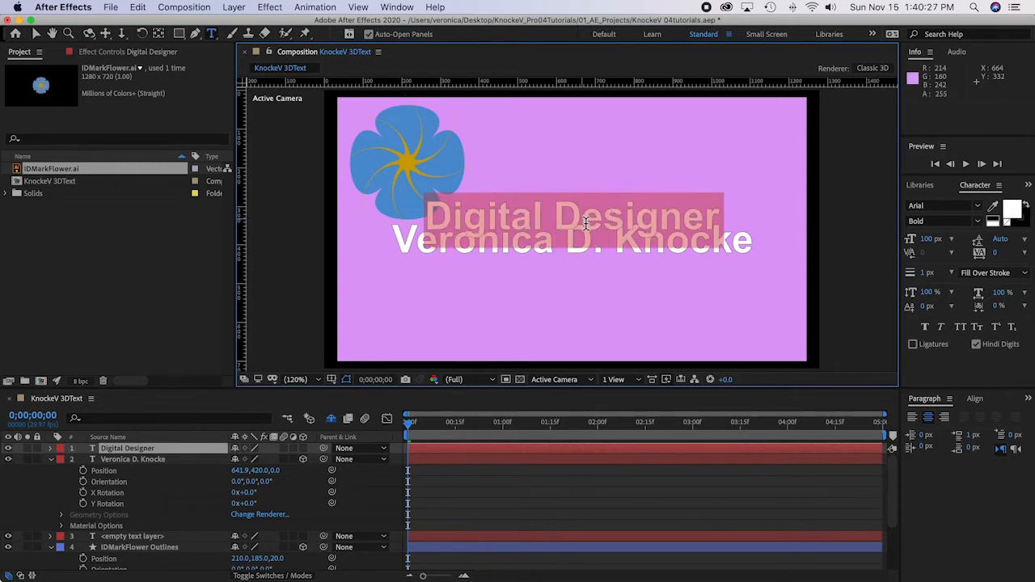
click(953, 240)
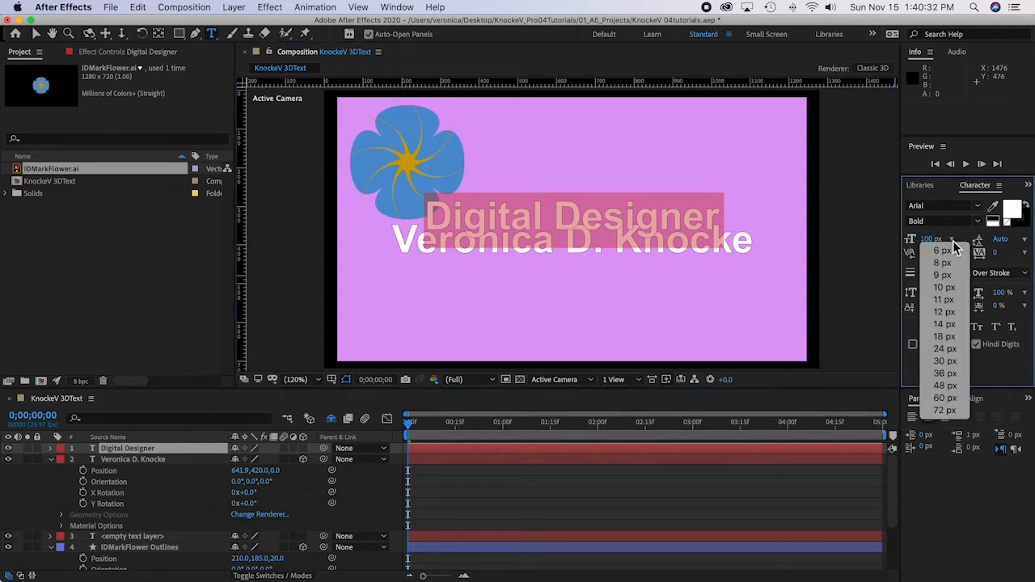
click(948, 387)
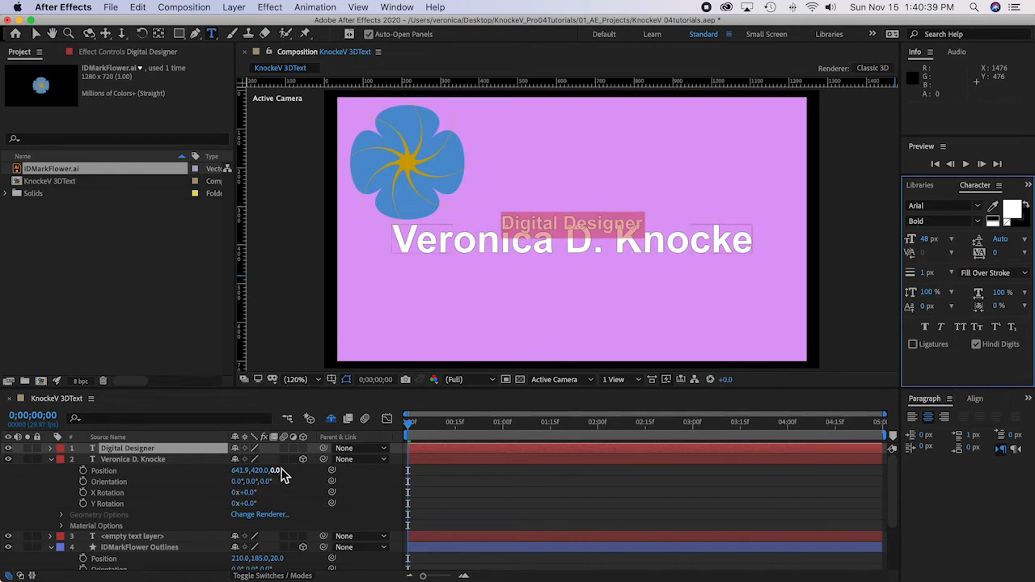
click(302, 449)
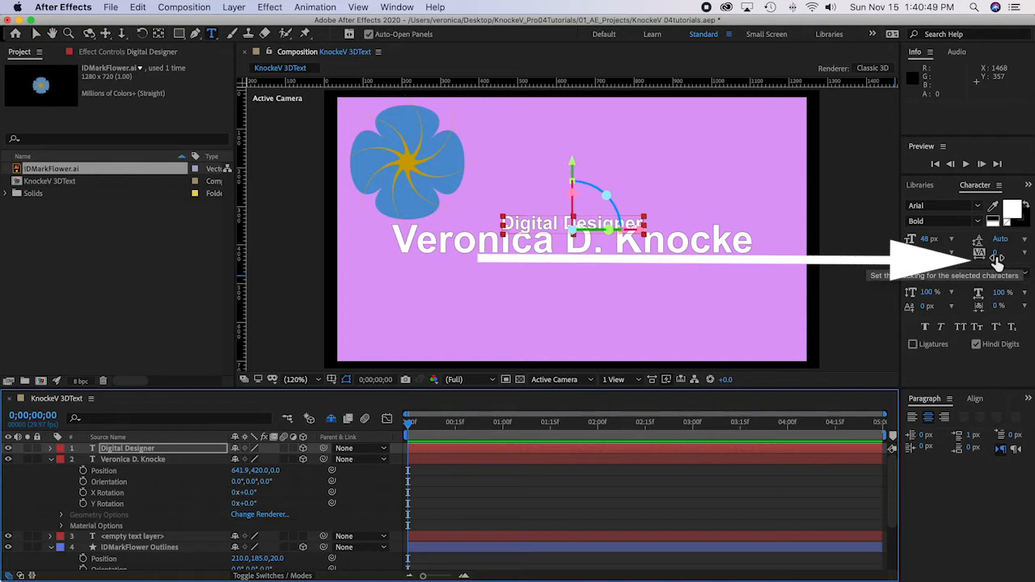
Step: Widen the "Digital Designer" tracking to 759, deselect the layer and return to the Selection tool
drag(997, 259, 1027, 258)
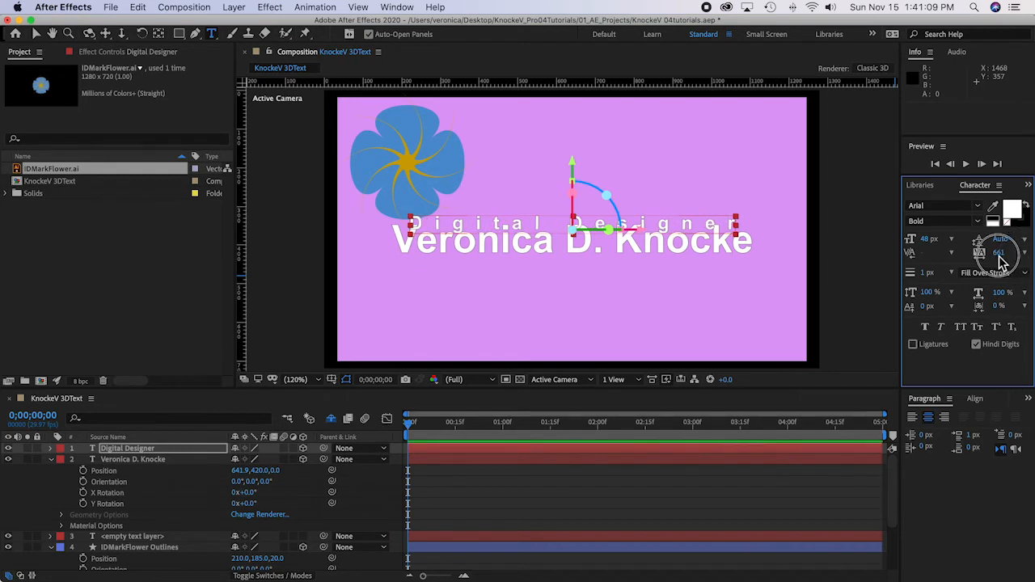
drag(1003, 259, 1023, 259)
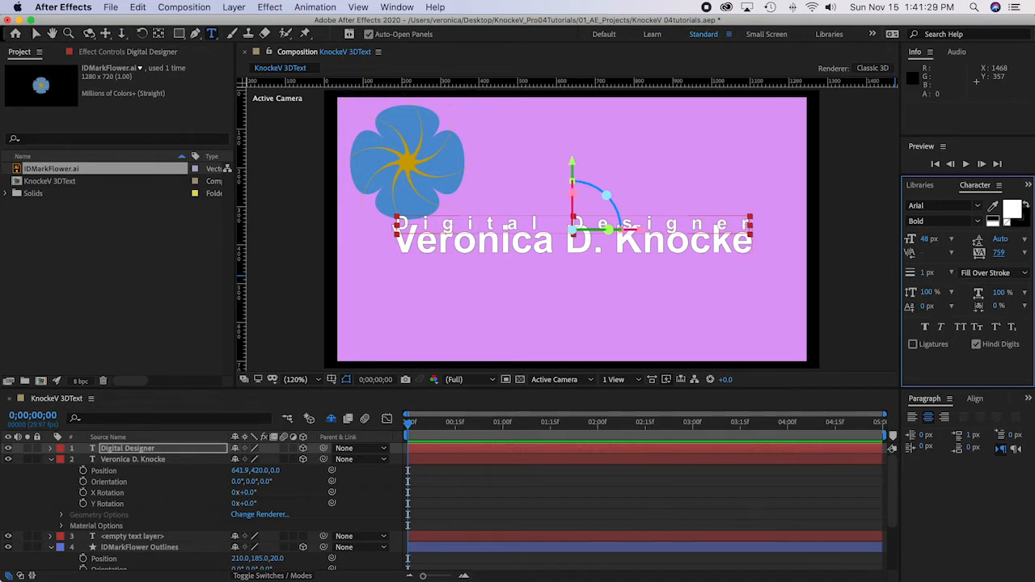
click(38, 497)
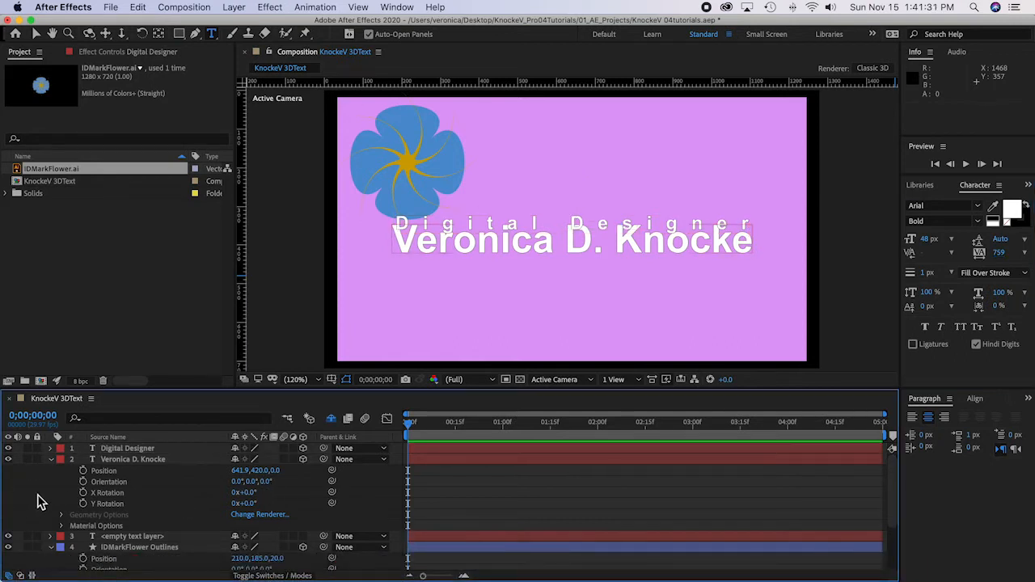
click(36, 36)
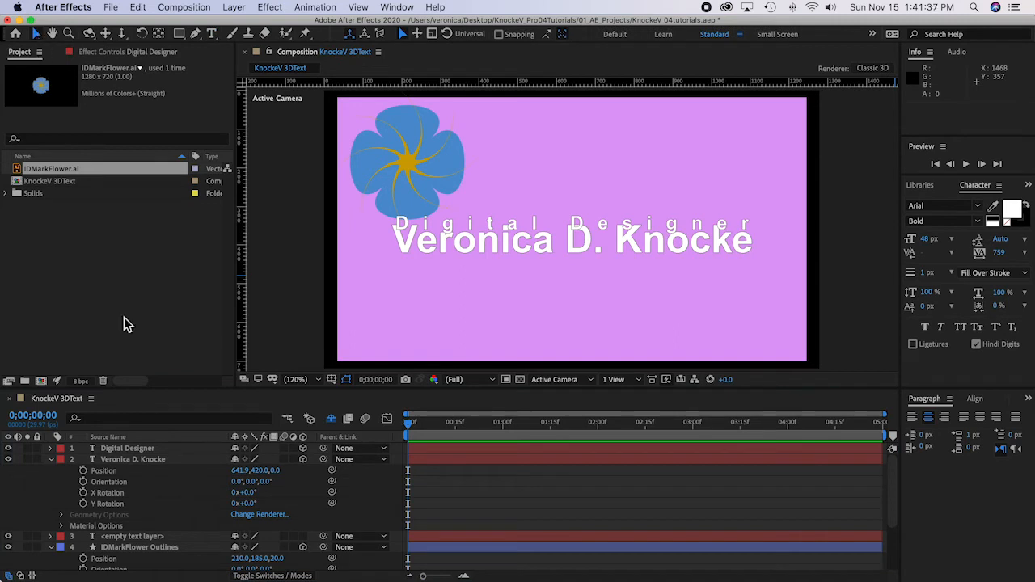
Step: Reveal the Position property of the "Digital Designer" layer, set it to 649, 461, save the project and deselect the layer
click(193, 451)
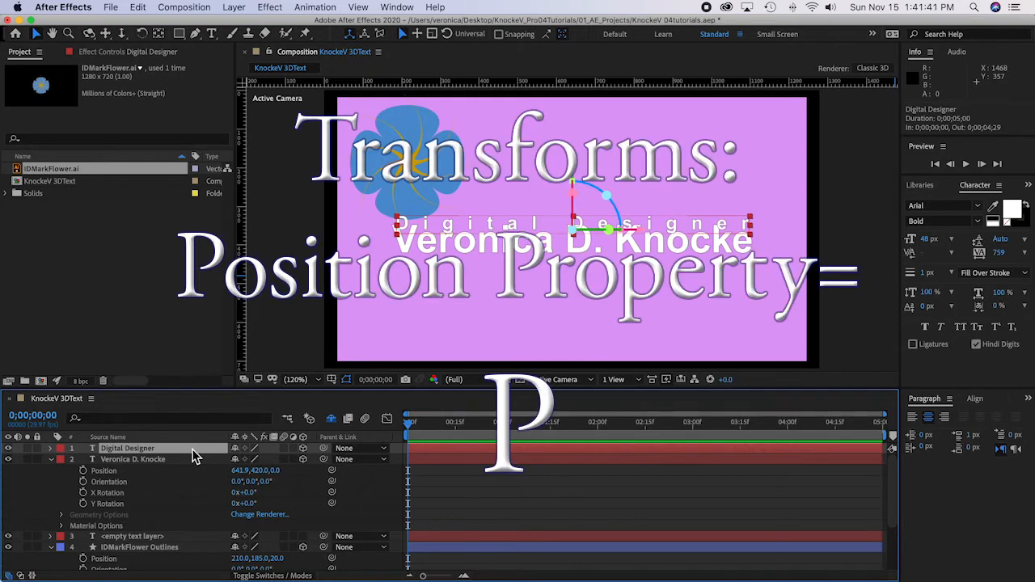
key(p)
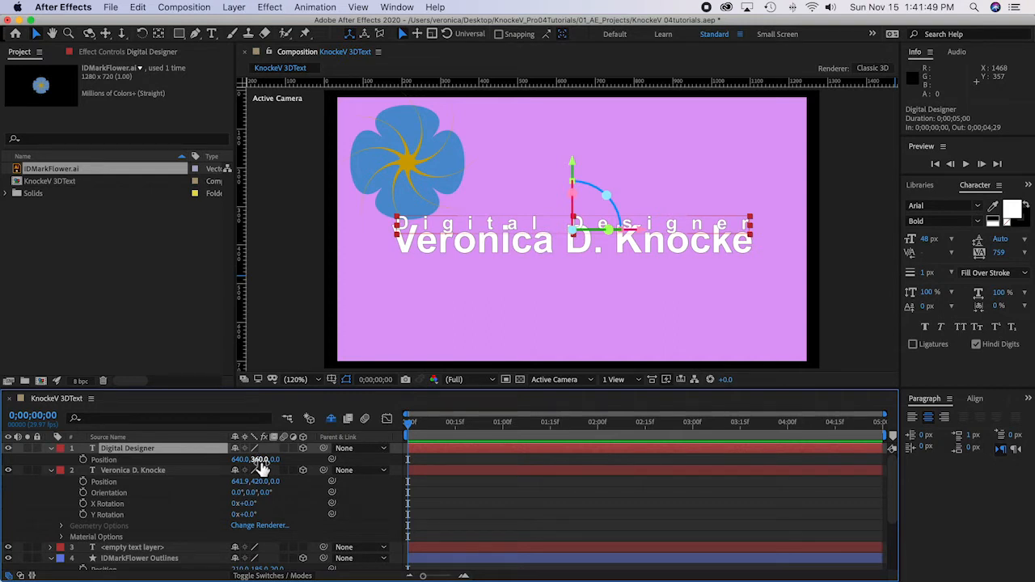
drag(261, 465, 308, 472)
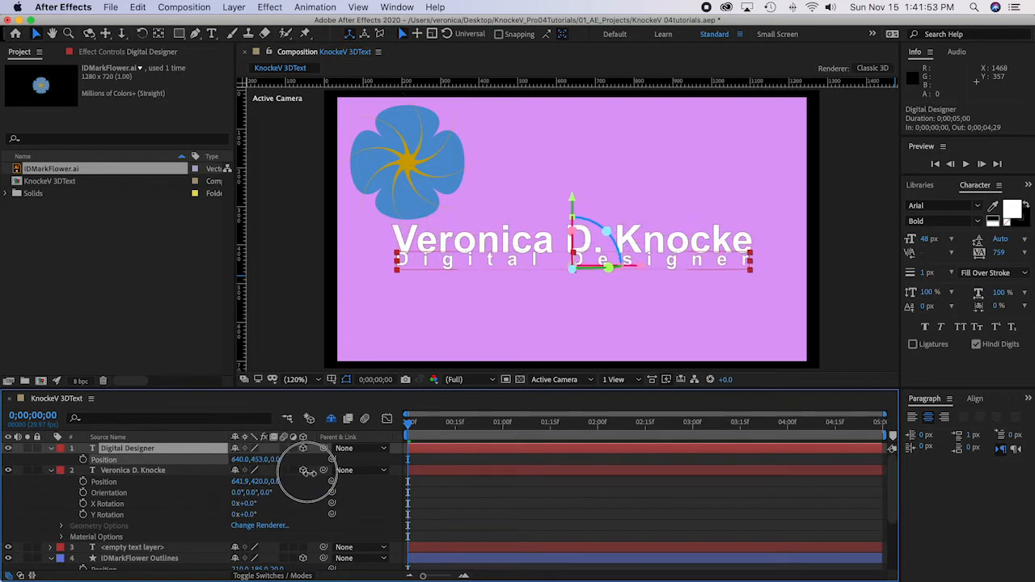
click(262, 460)
drag(262, 462, 266, 462)
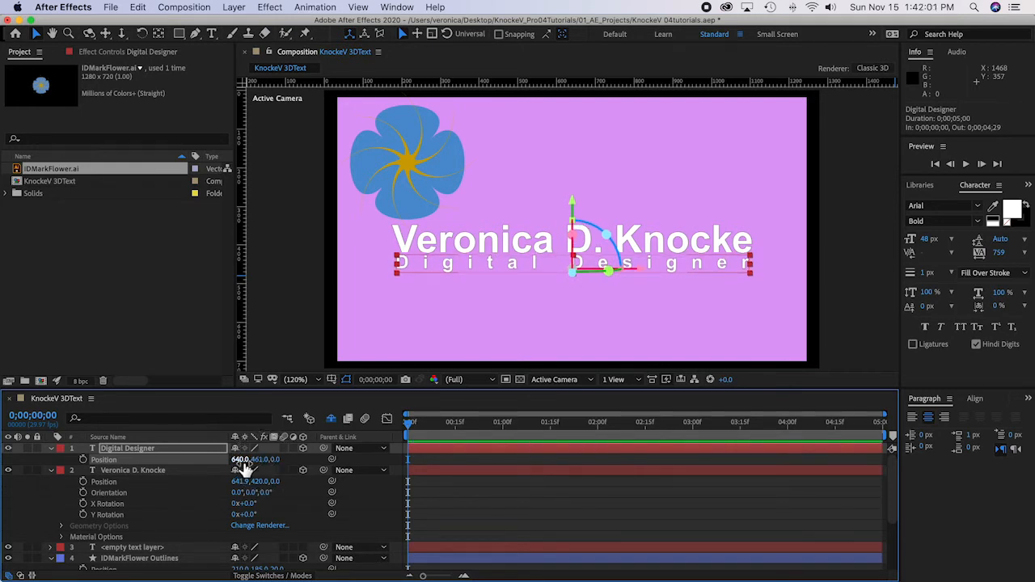
drag(239, 460, 247, 463)
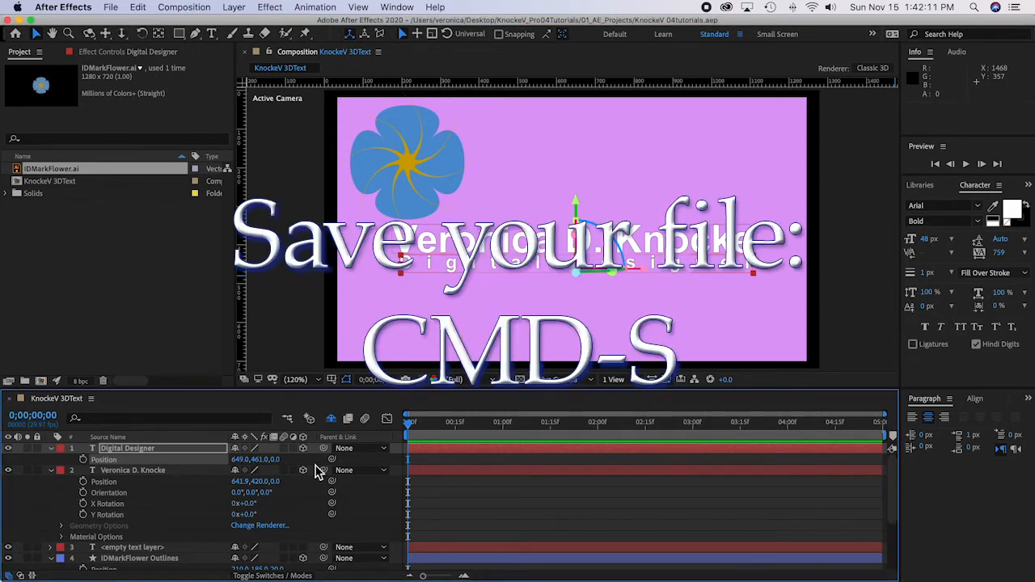
click(291, 496)
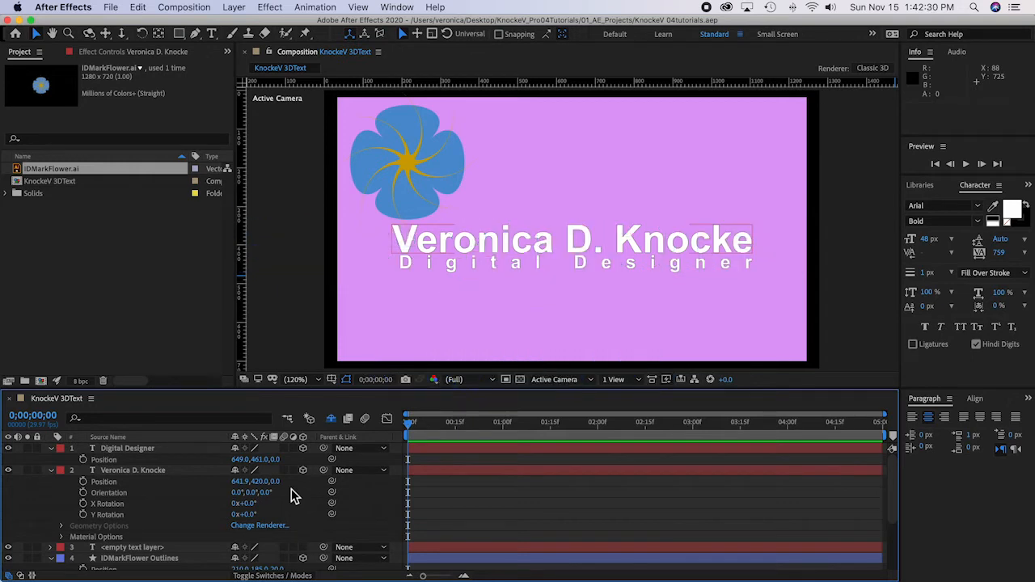
Step: Expand the complete Text and Transform property groups of the "Digital Designer" and name text layers
scroll(291, 489, down, 4)
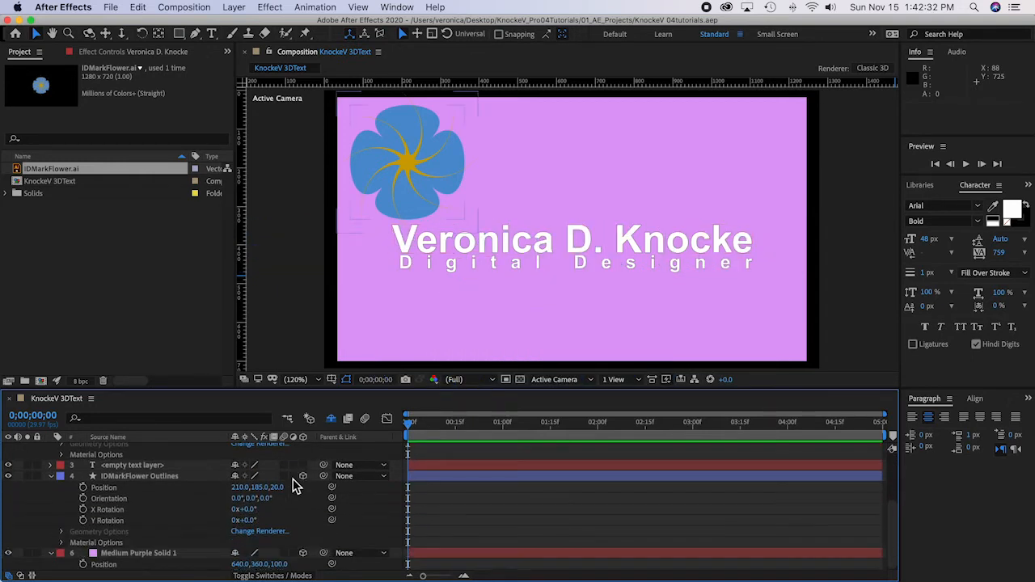
scroll(354, 450, up, 4)
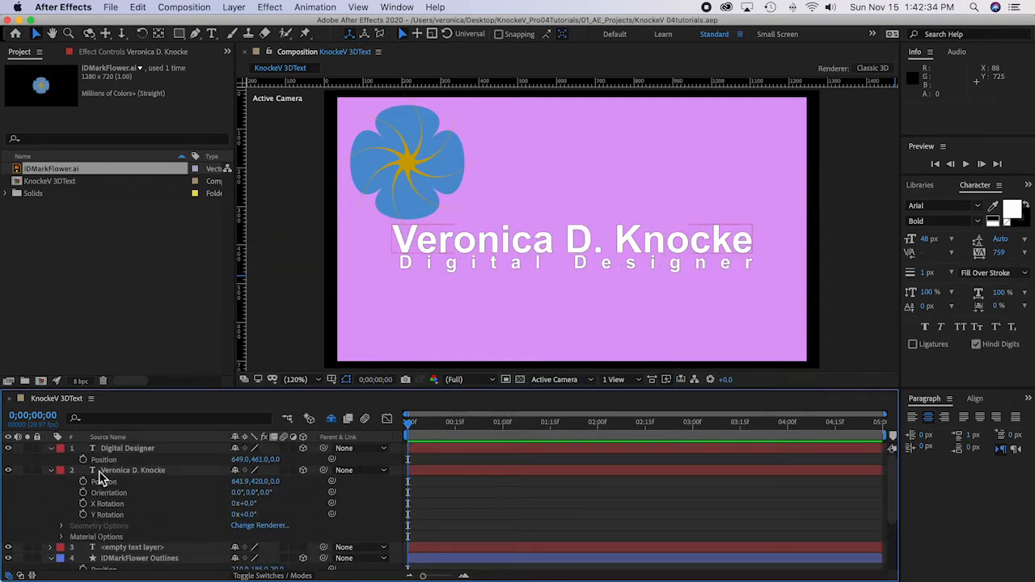
click(51, 450)
click(51, 450)
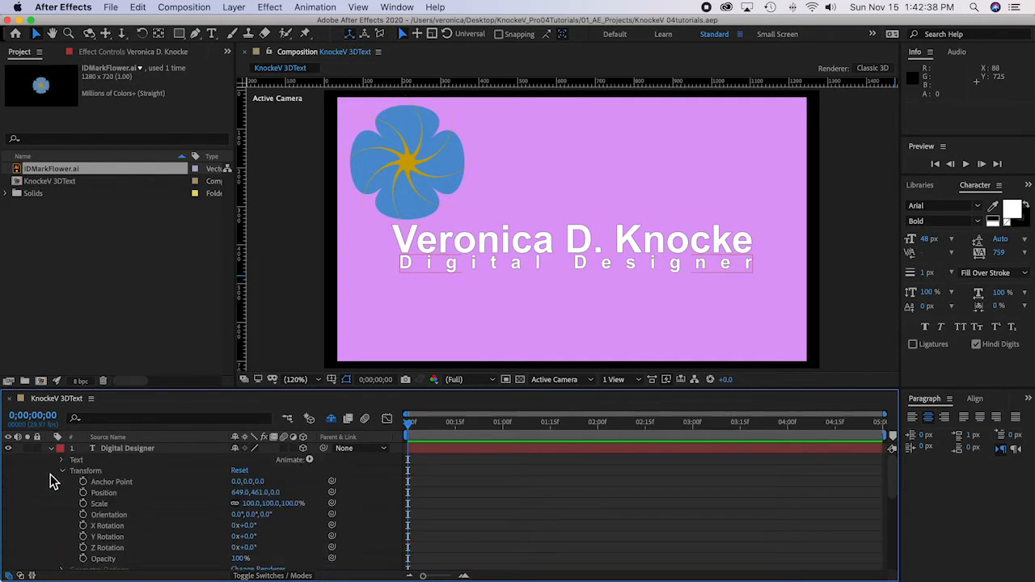
scroll(50, 474, down, 2)
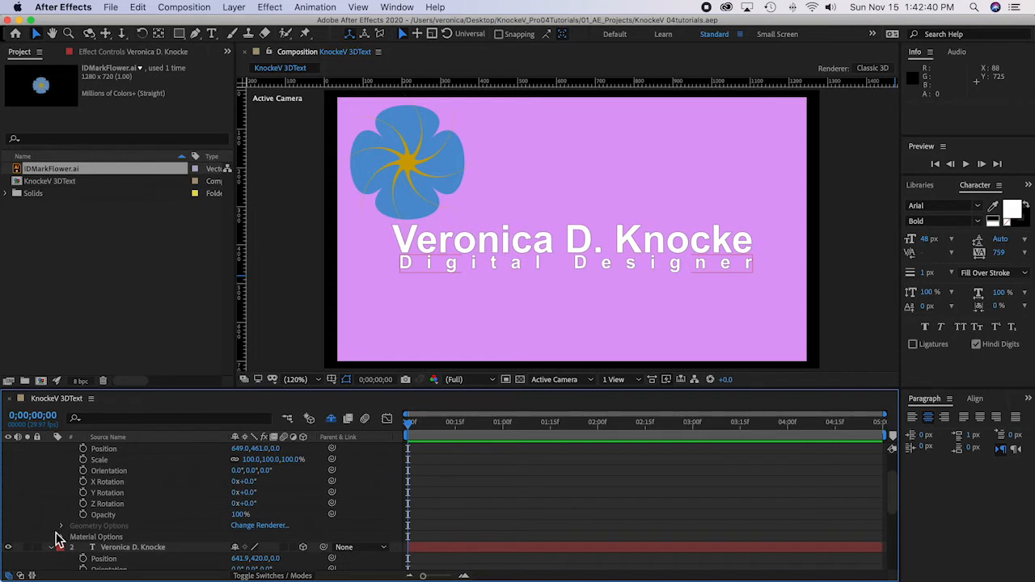
scroll(56, 537, down, 3)
click(51, 482)
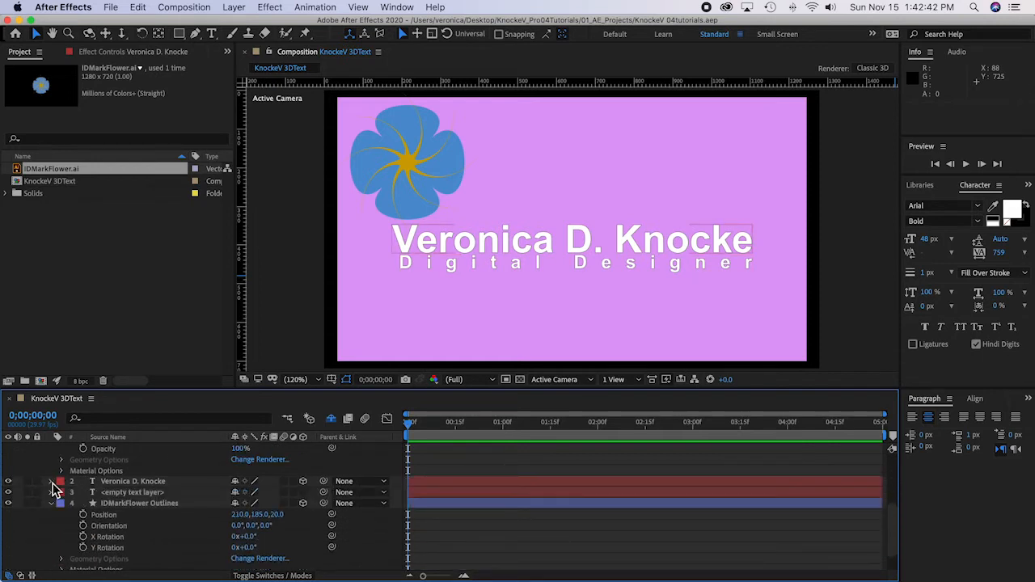
click(52, 483)
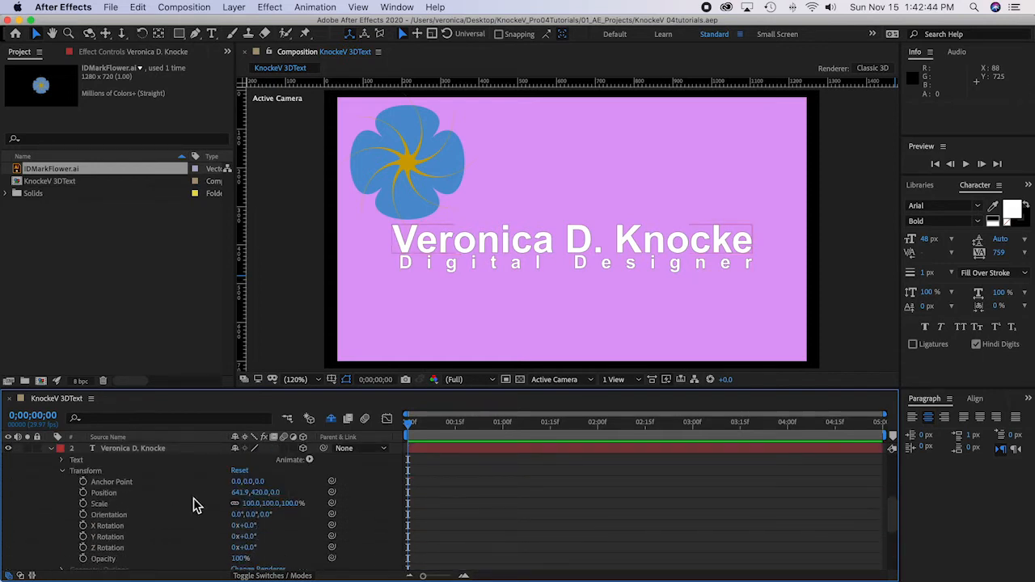
scroll(148, 471, up, 5)
scroll(148, 471, up, 1)
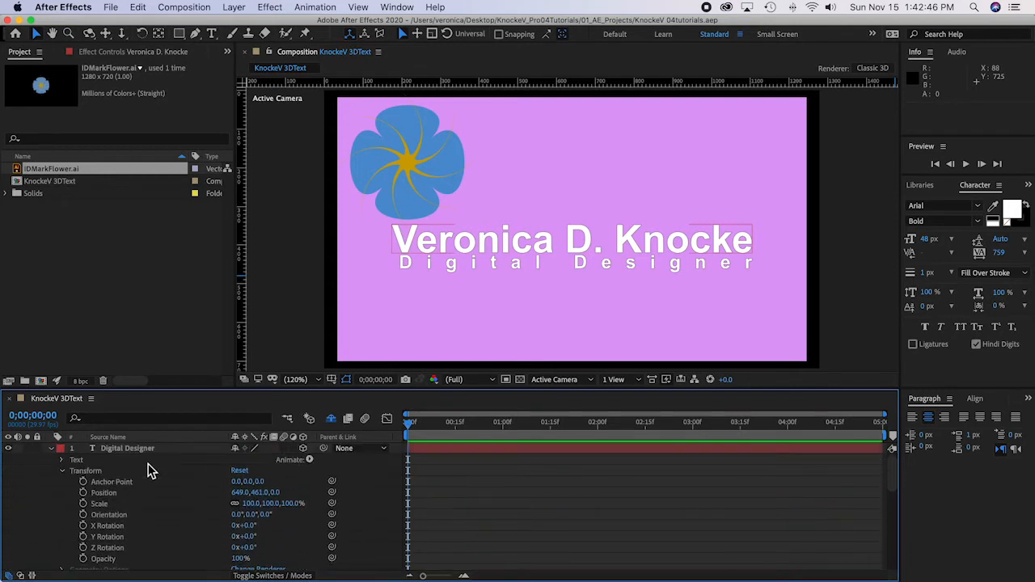
Step: Enable per-character 3D on the "Digital Designer" and name text layers, deselect them and save the project
click(309, 459)
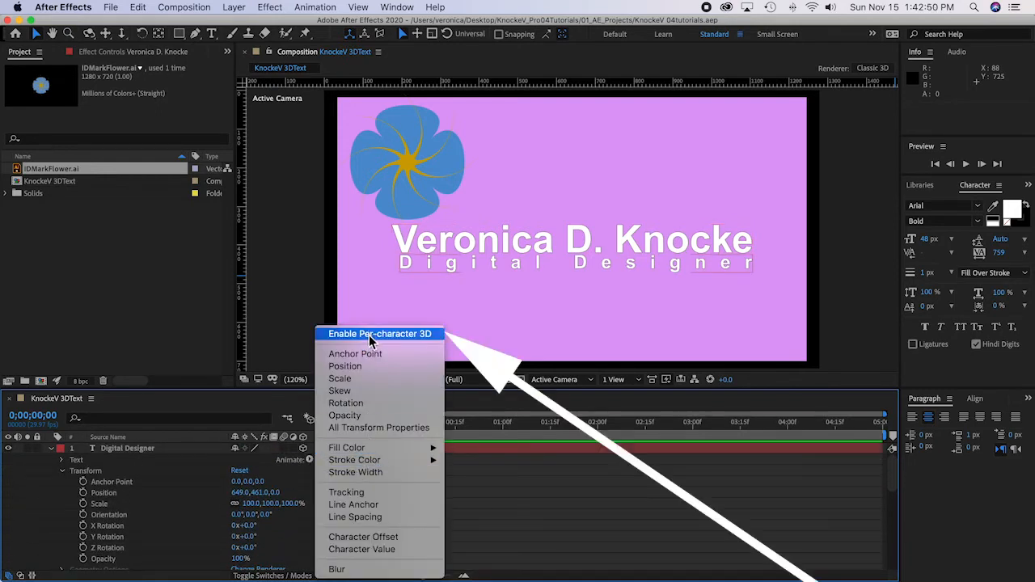
click(408, 338)
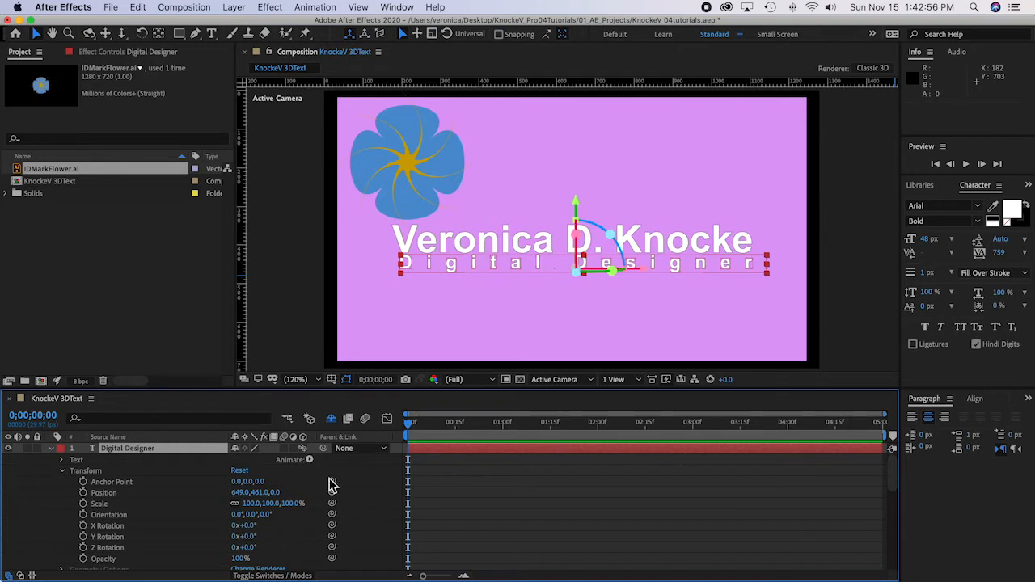
scroll(380, 522, down, 5)
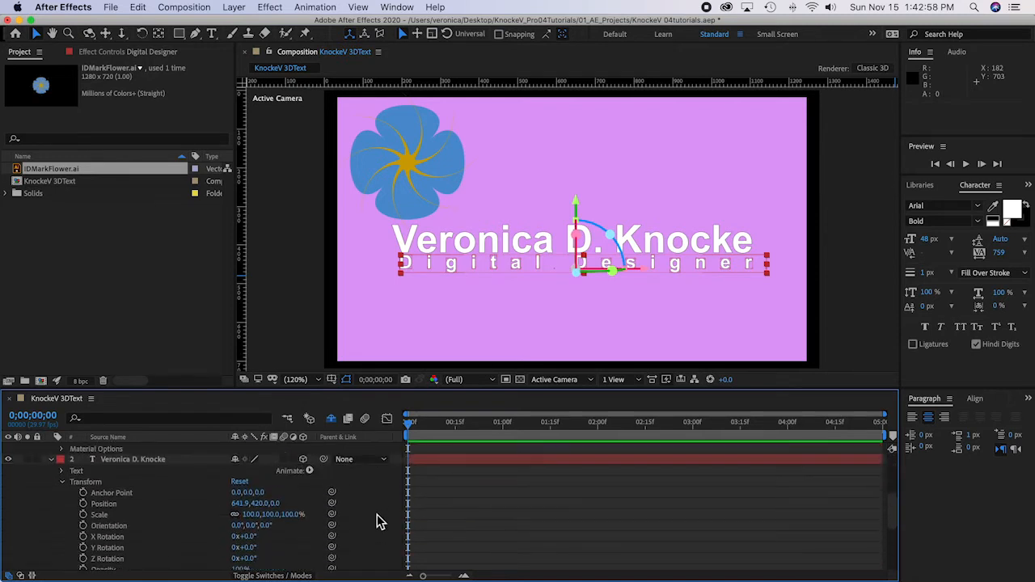
click(304, 459)
click(304, 459)
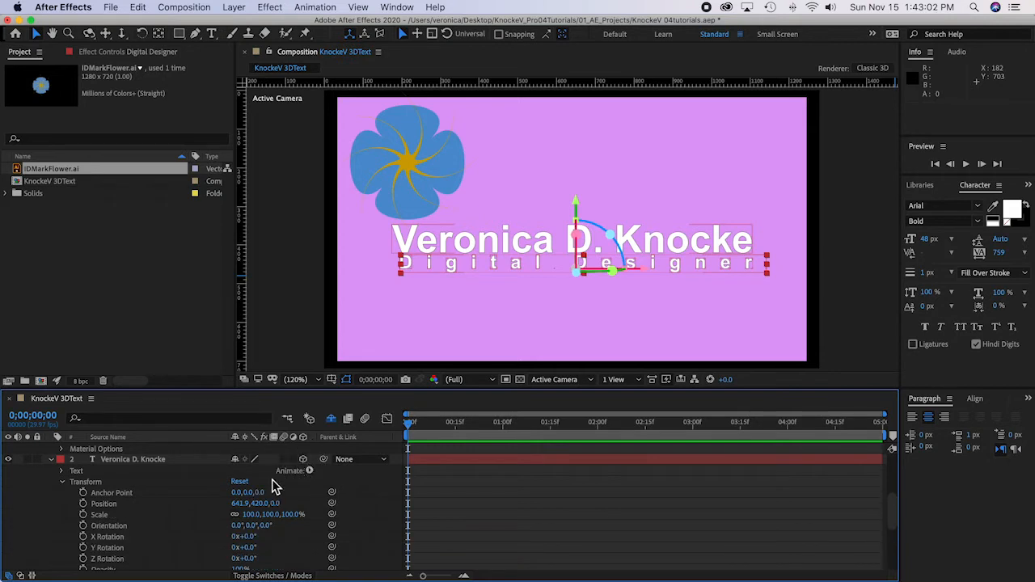
click(309, 471)
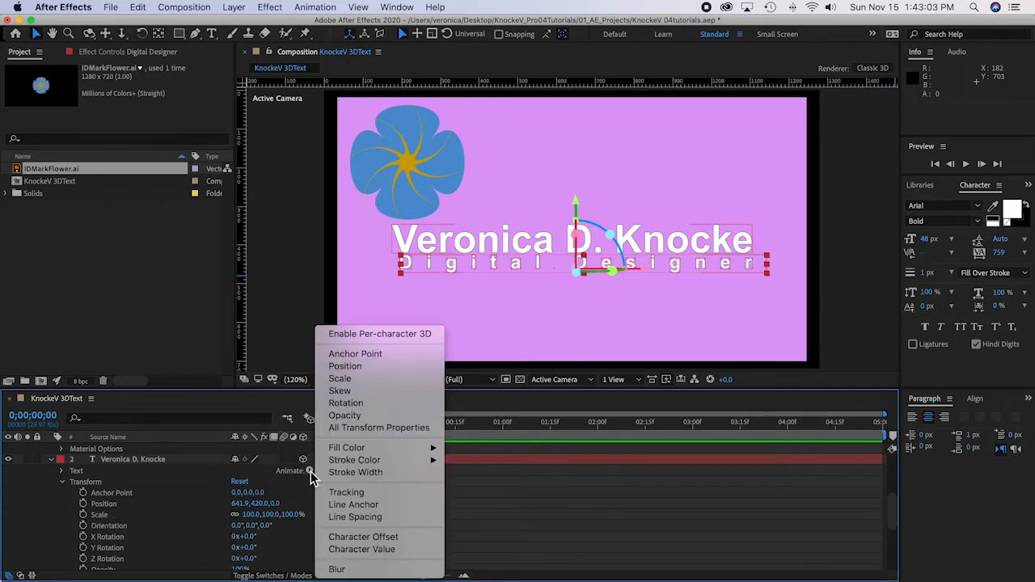
click(370, 334)
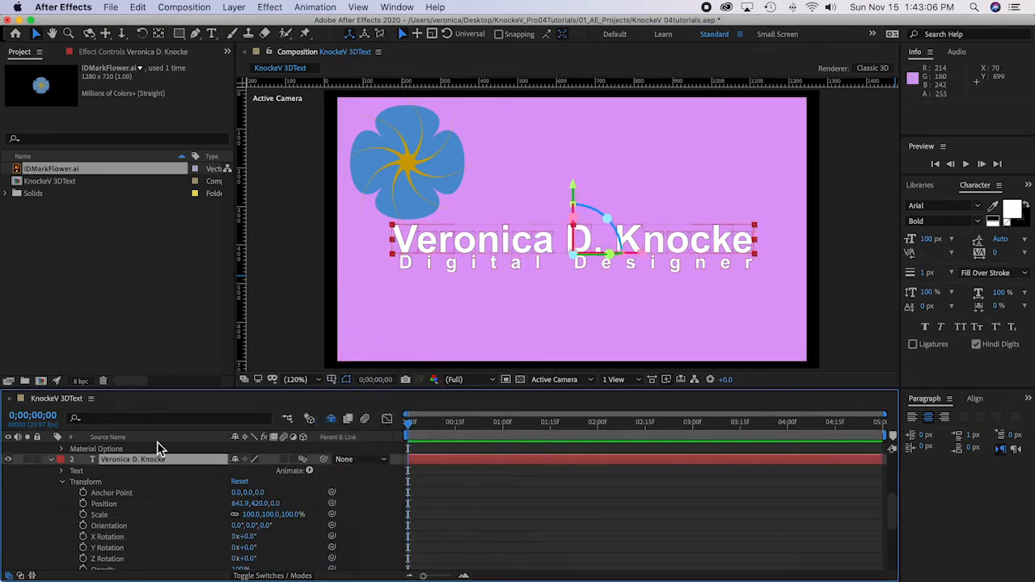
scroll(156, 441, up, 5)
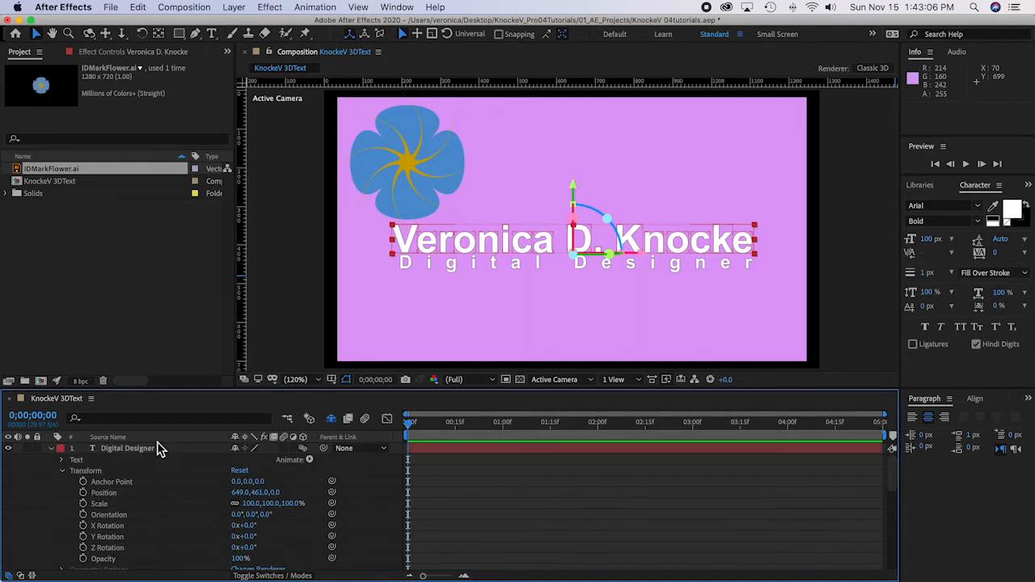
click(34, 522)
key(cmd+s)
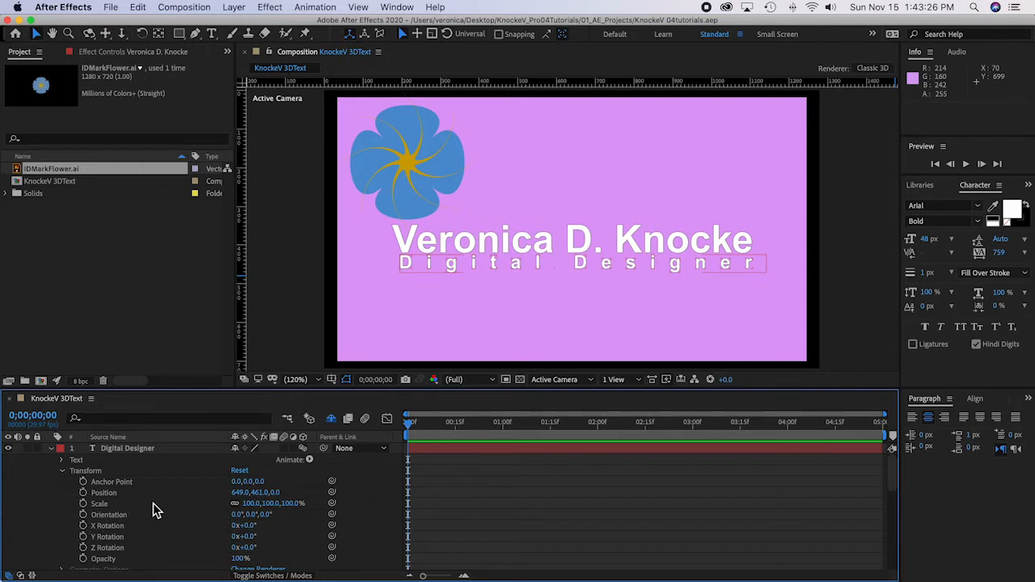
Step: Show only the Position property for the "Digital Designer", name text and IDMarkFlower Outlines layers
click(130, 450)
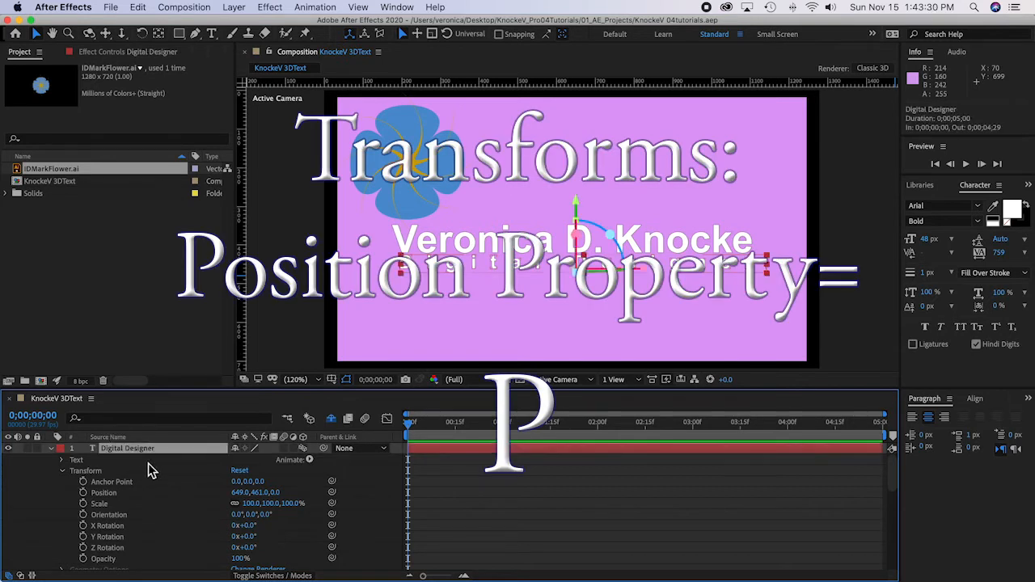
key(p)
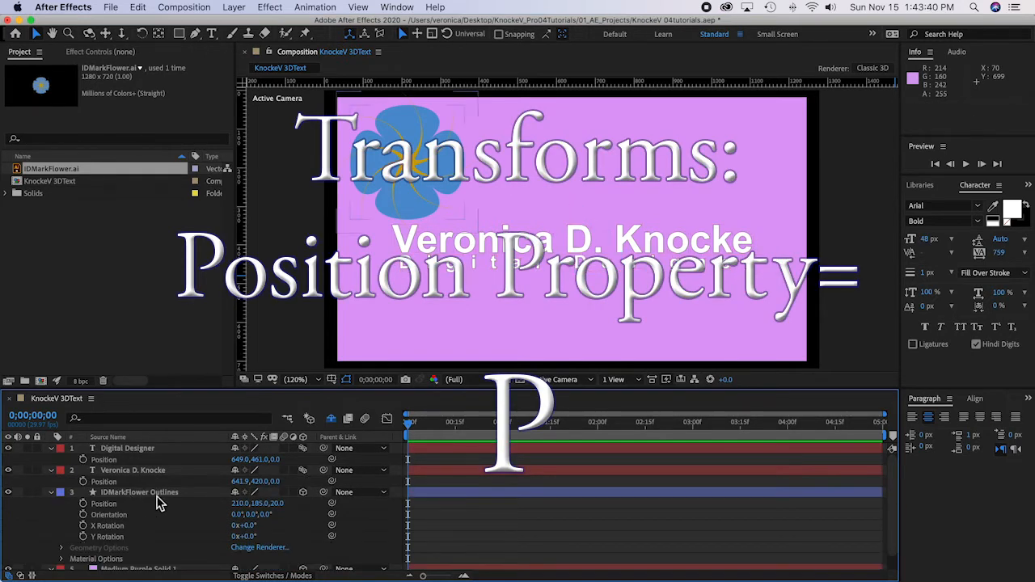
click(158, 493)
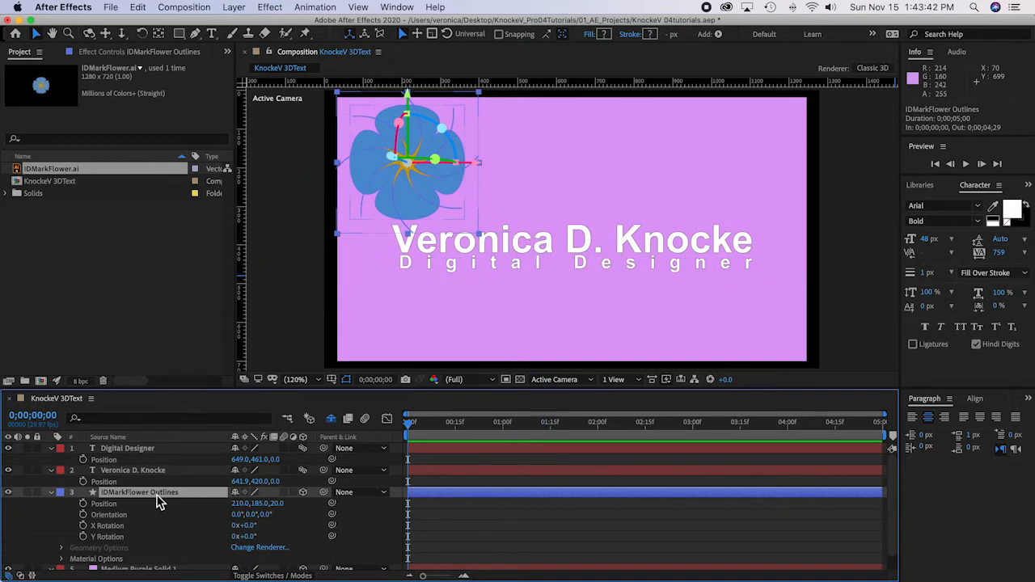
key(p)
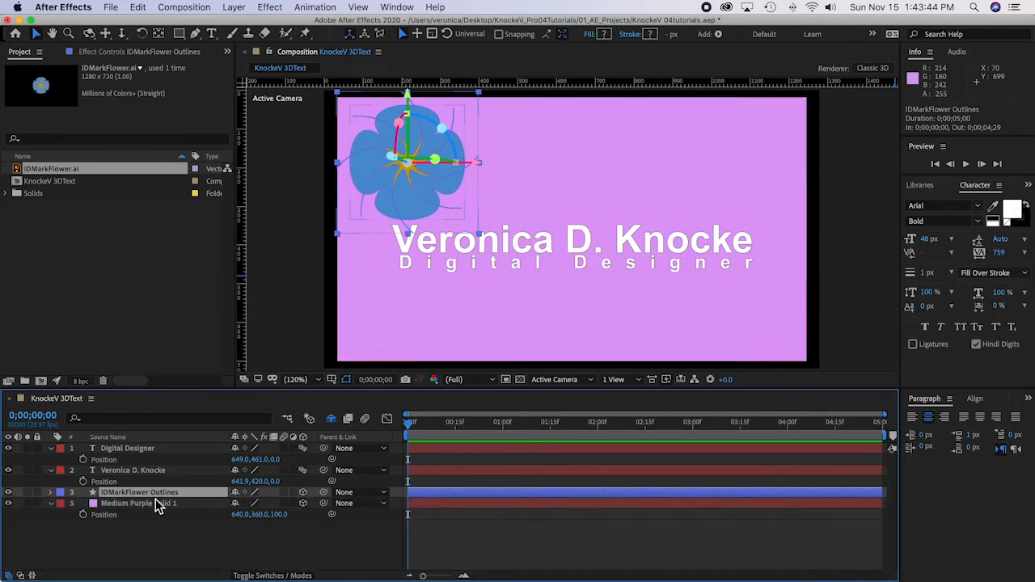
key(p)
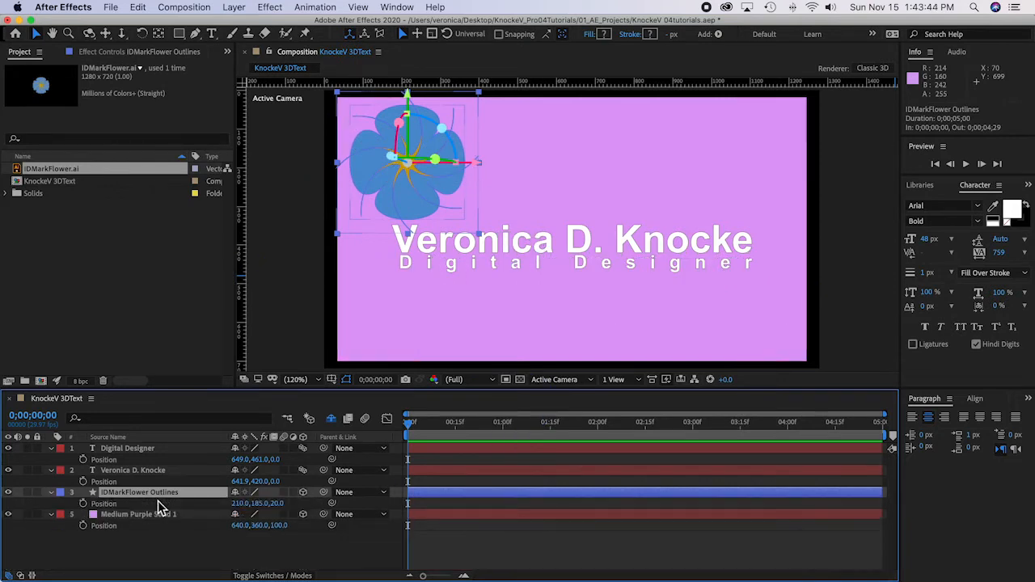
Step: Set the name text layer's Z position to 1 and save the project
click(277, 482)
text(1)
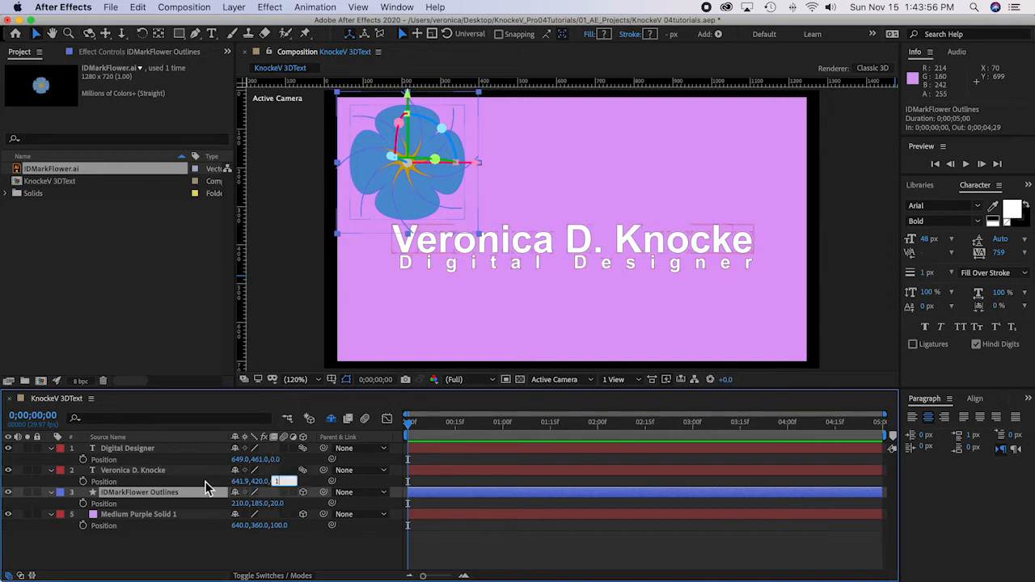
key(Return)
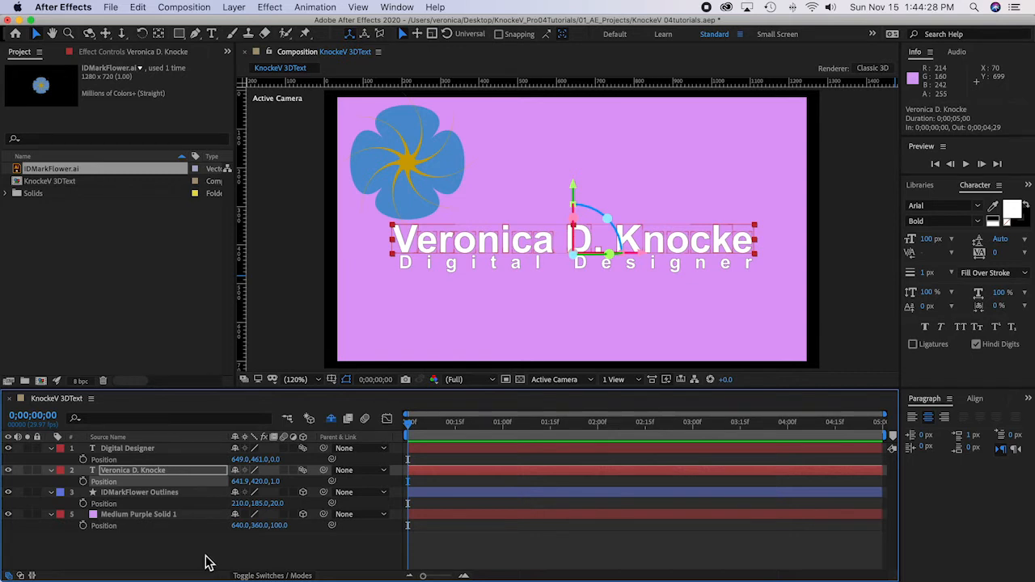
key(super+s)
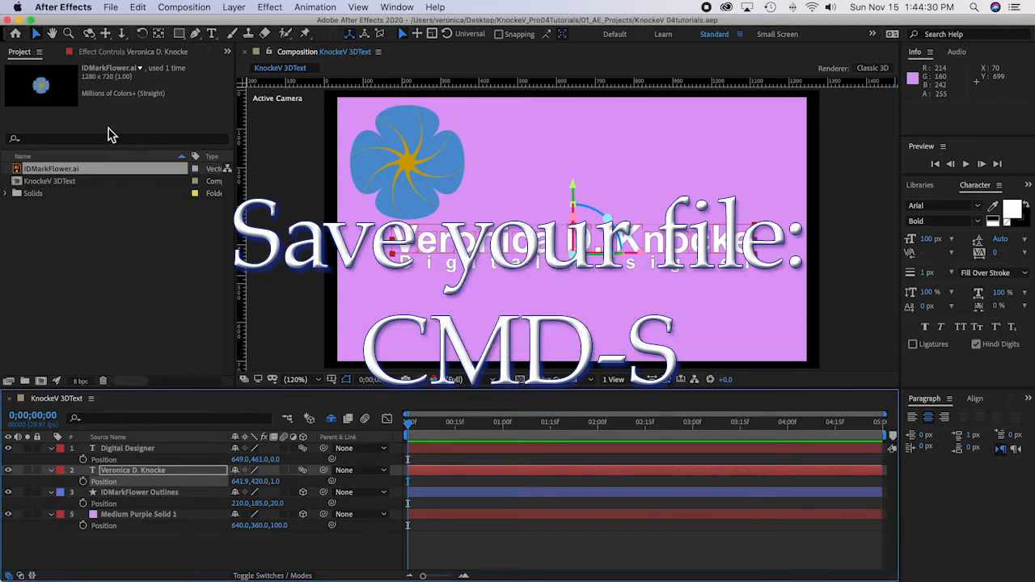
Step: Start a new light layer of type Spot and set its intensity to 90%
click(235, 8)
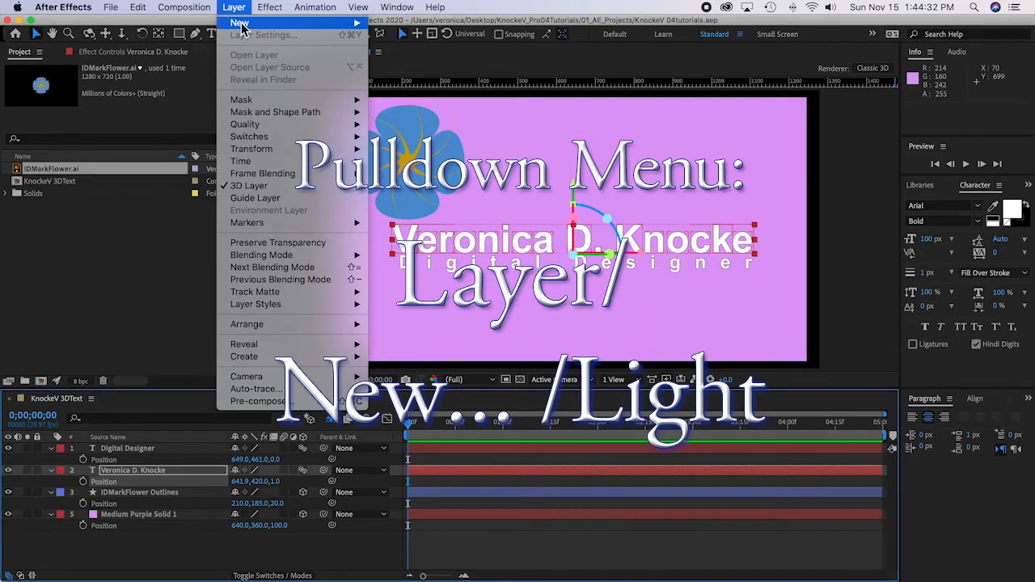
mouse_move(240, 24)
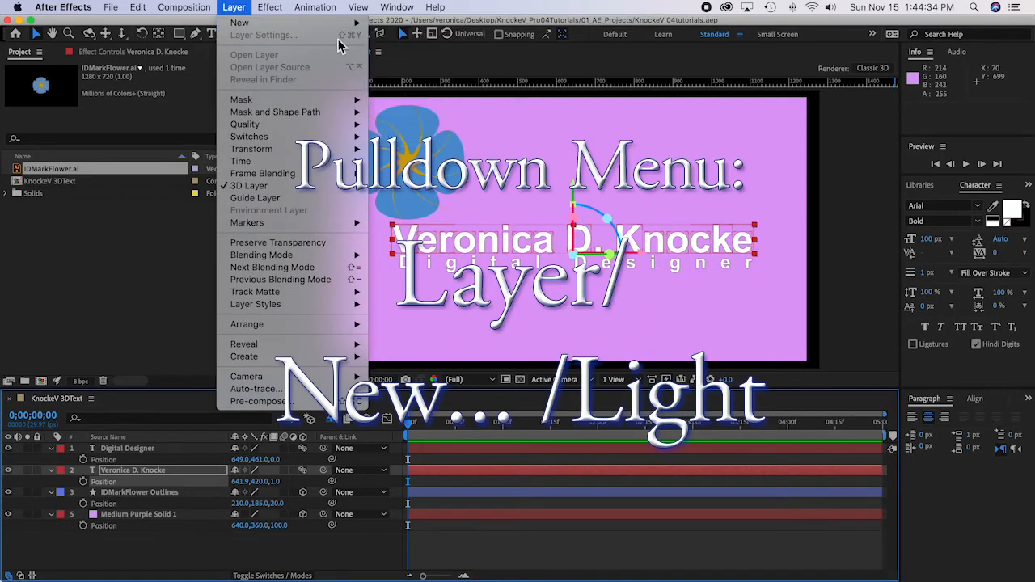
click(412, 51)
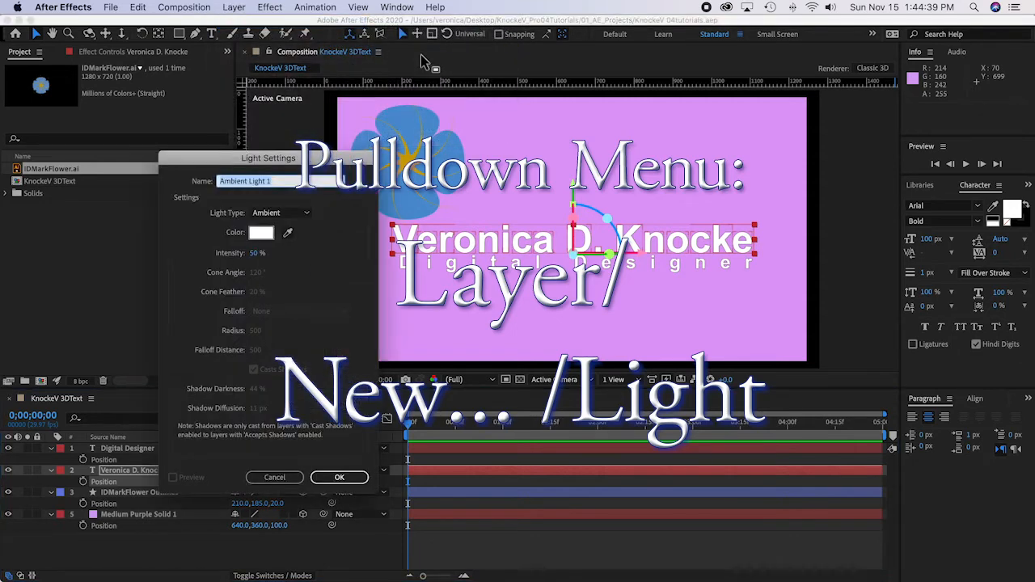
click(280, 213)
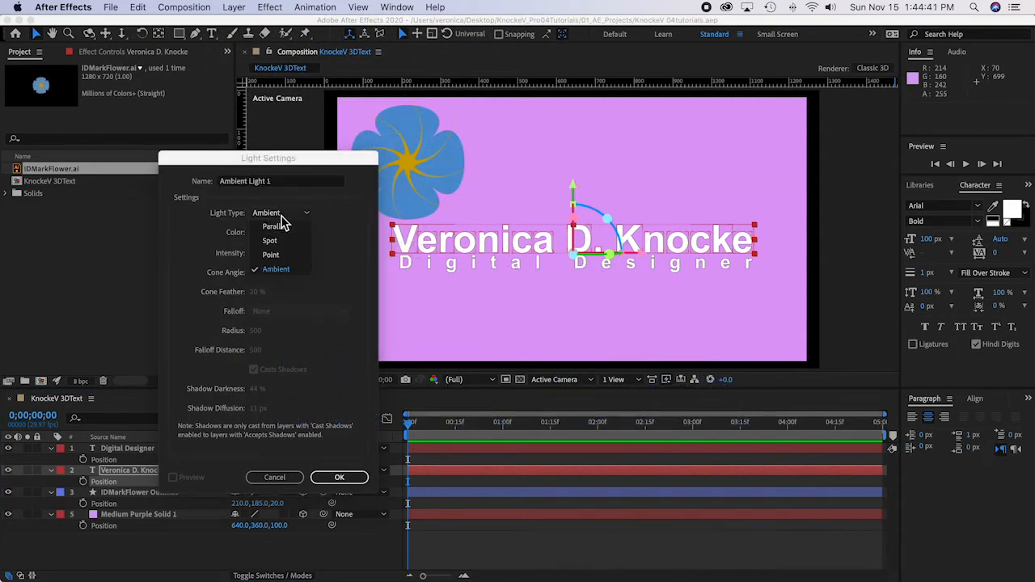
click(279, 241)
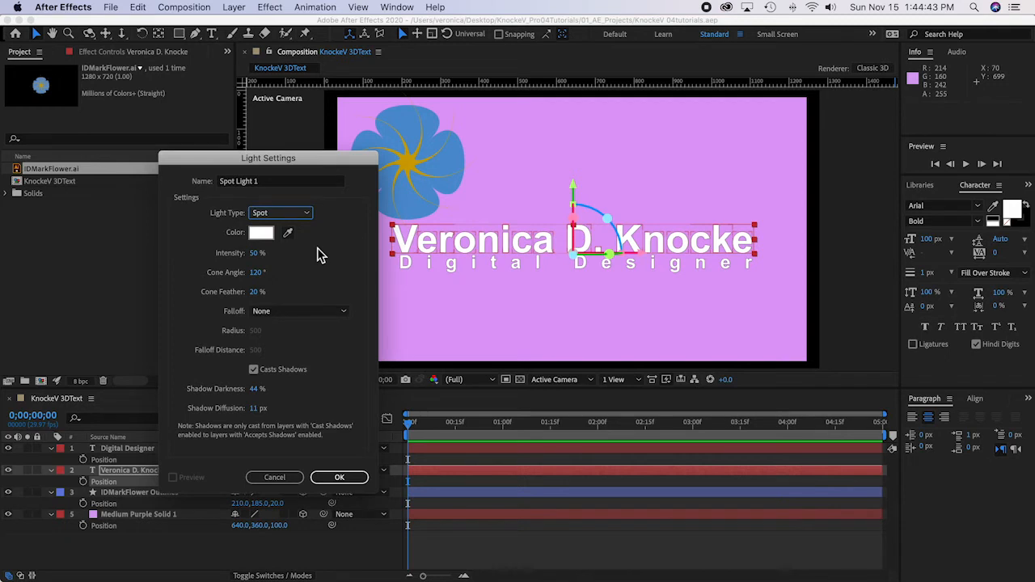
click(255, 252)
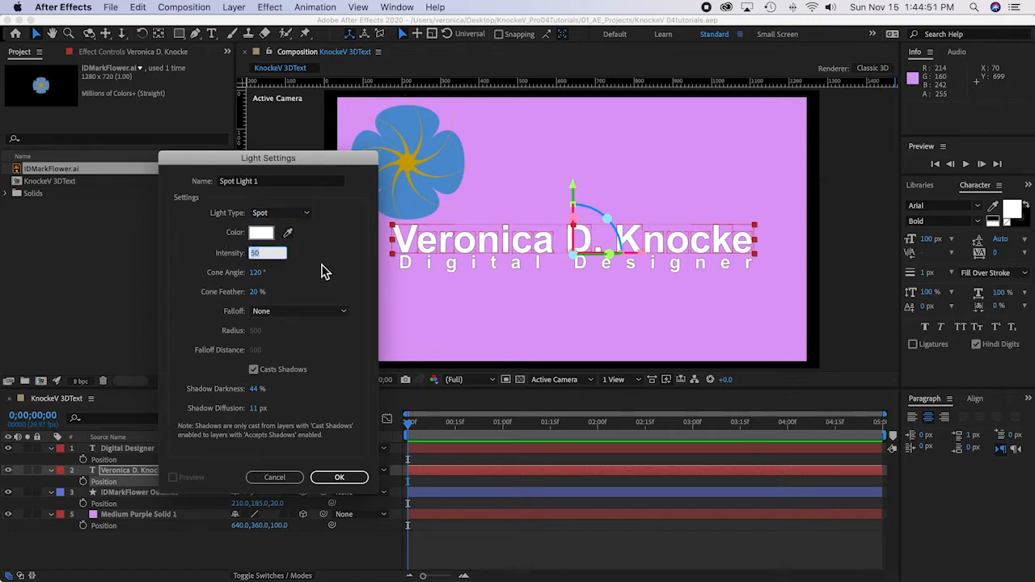
text(90)
key(Return)
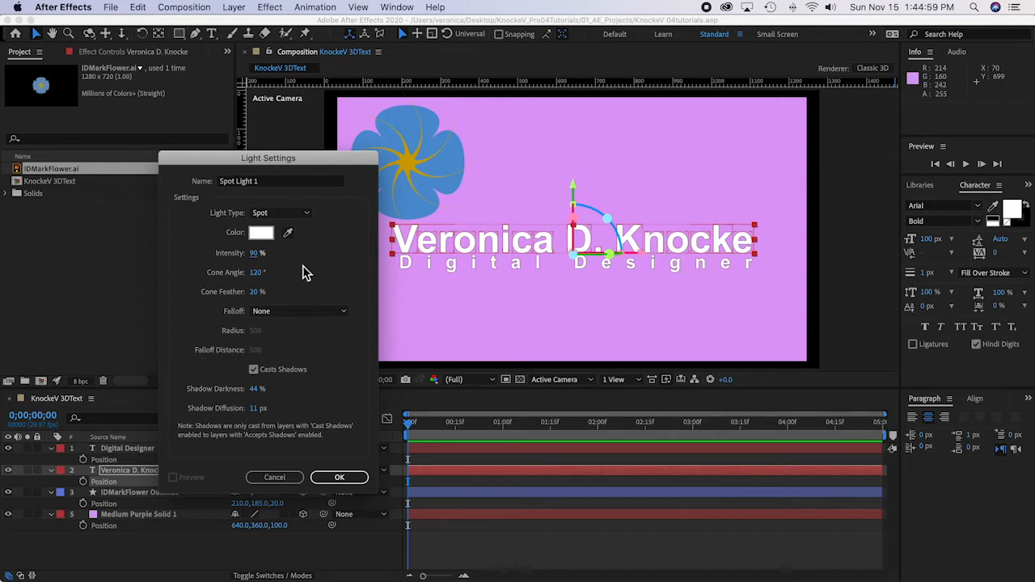
Step: Try a cone angle of 90° for the spot light and return it to 120°
click(257, 275)
text(90)
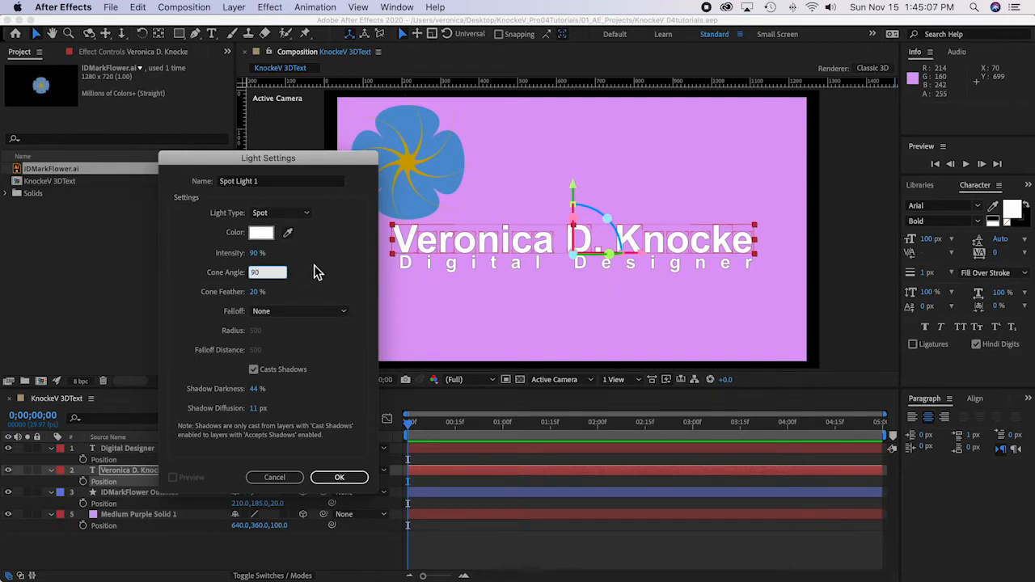
click(275, 285)
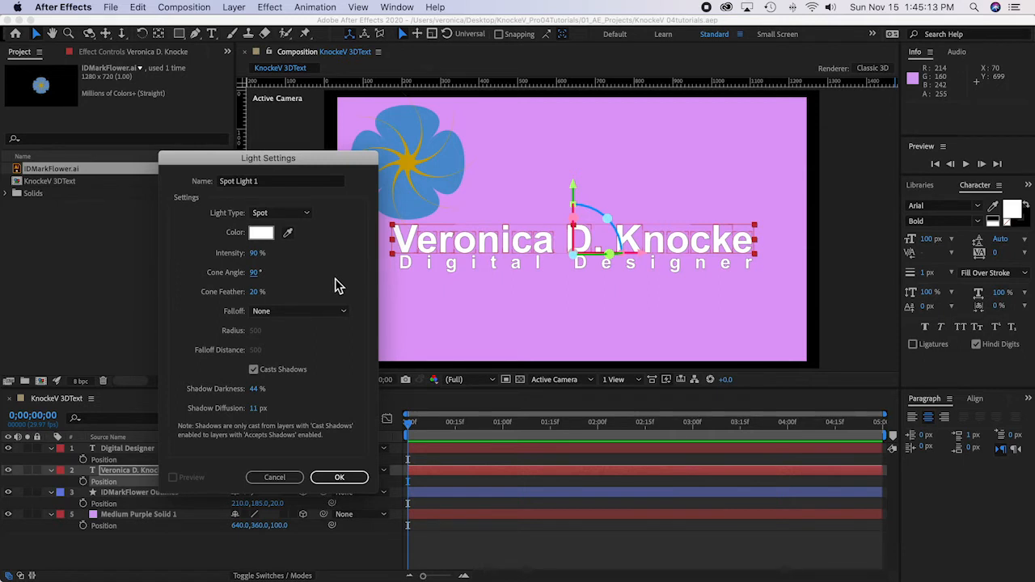
click(253, 272)
text(120)
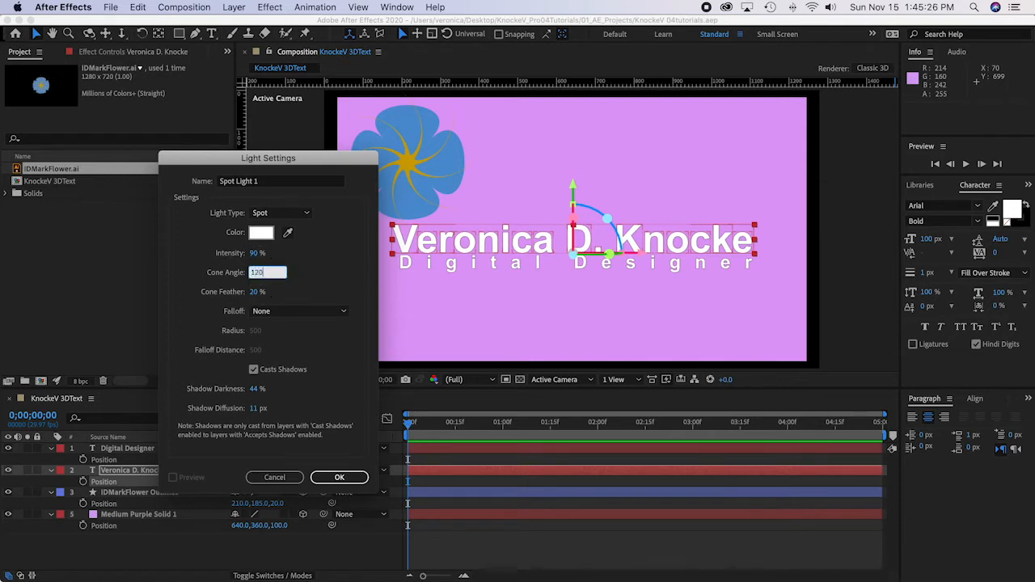
key(Return)
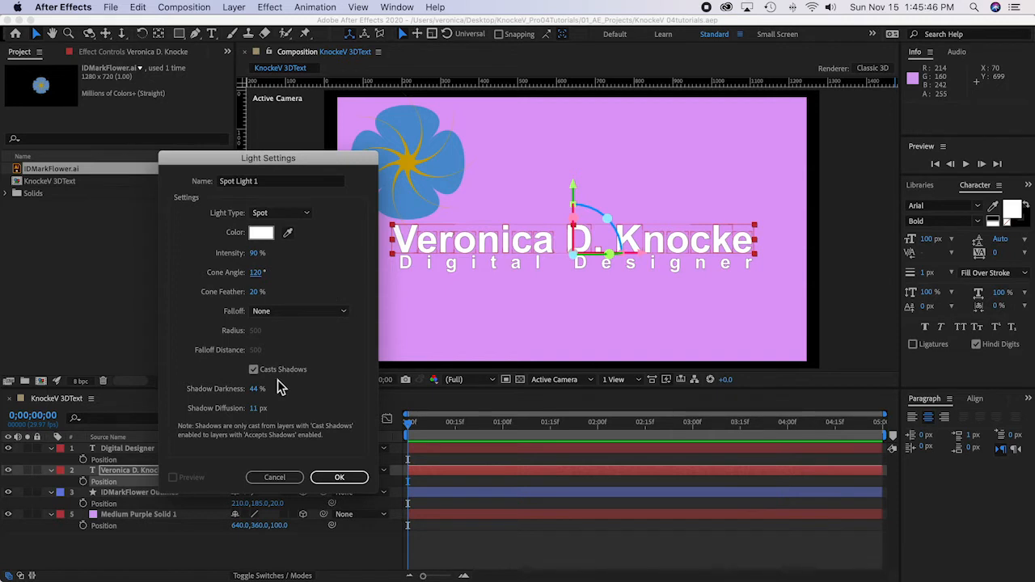
Step: Toggle the spot light's Casts Shadows option off and back on
click(253, 369)
click(255, 371)
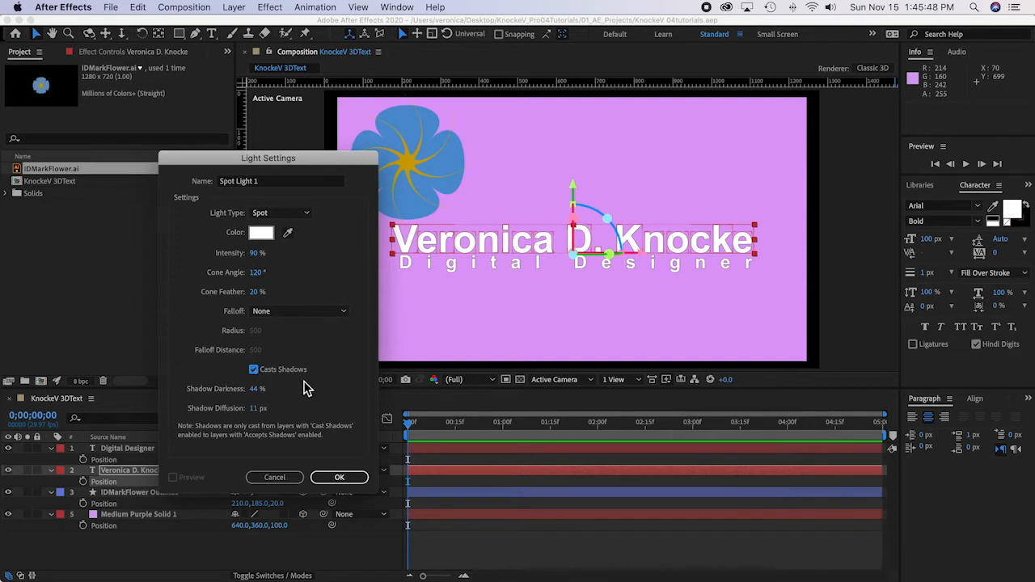
click(253, 370)
Step: Set the spot light's shadow darkness to 60% and shadow diffusion to 10 px, and create the light
click(257, 390)
text(60)
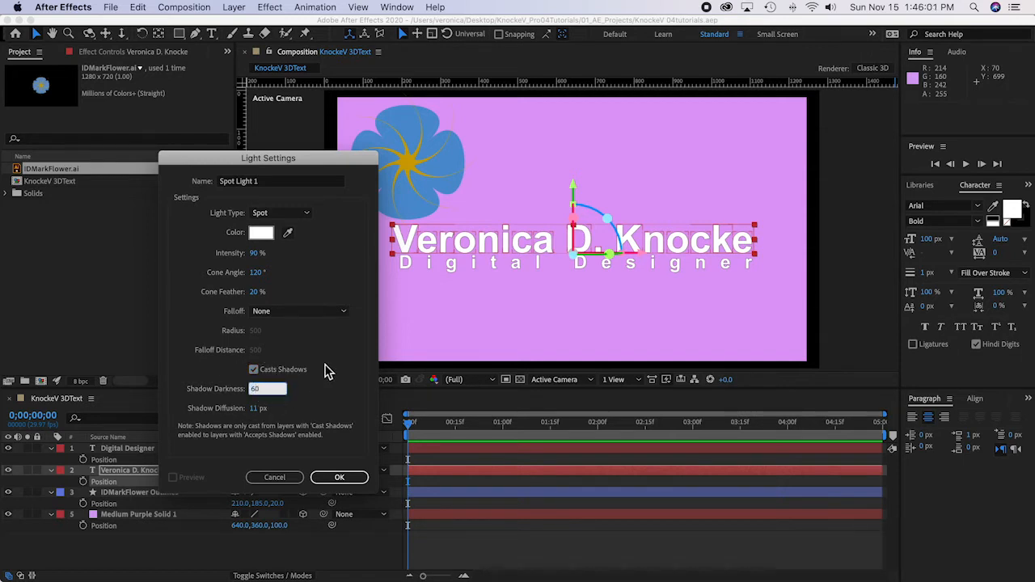
click(326, 371)
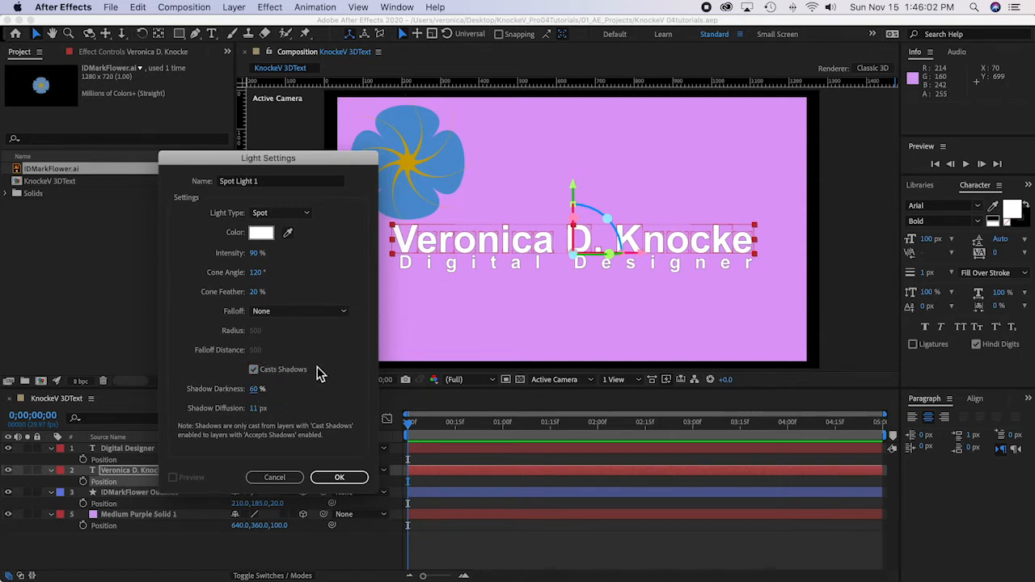
click(256, 409)
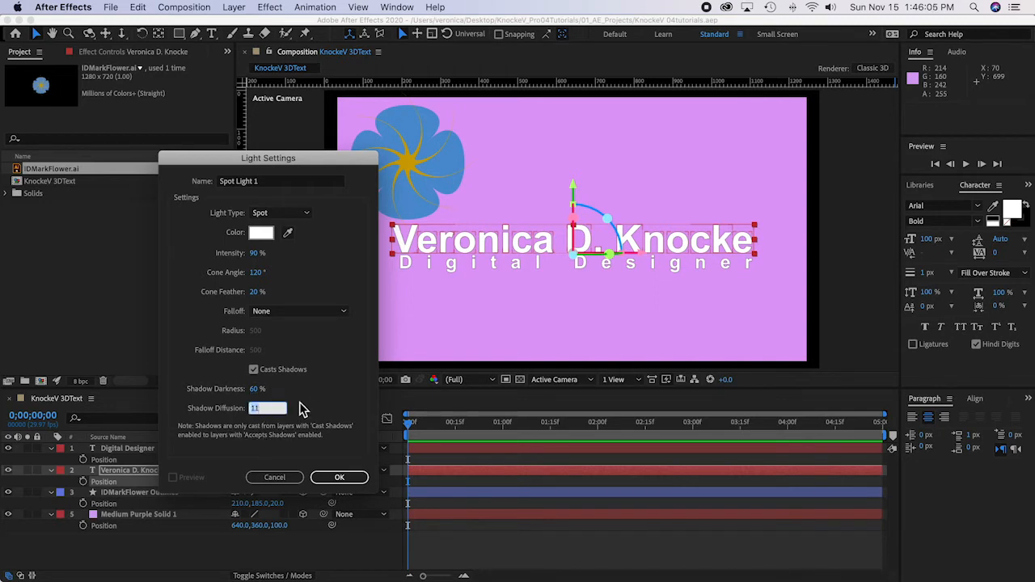
text(10)
click(319, 398)
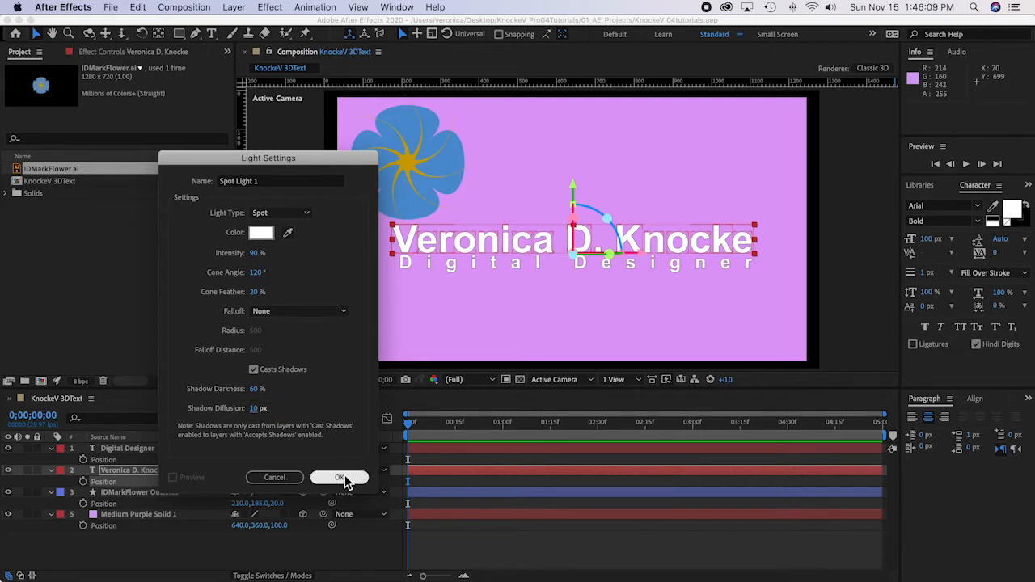
click(345, 476)
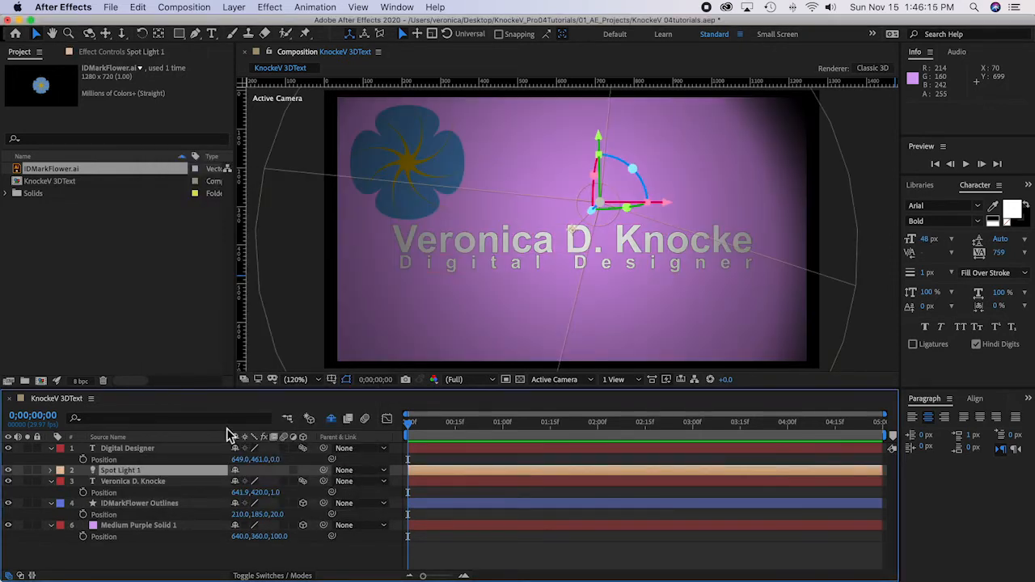
Step: Start a second light layer of type Ambient and set its intensity to 50%
click(234, 8)
mouse_move(247, 22)
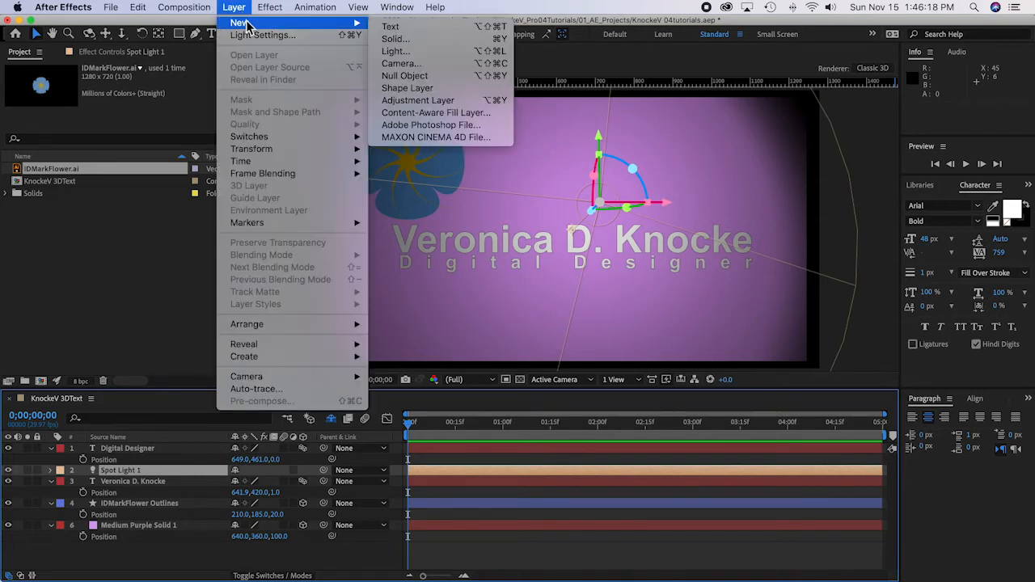
click(411, 51)
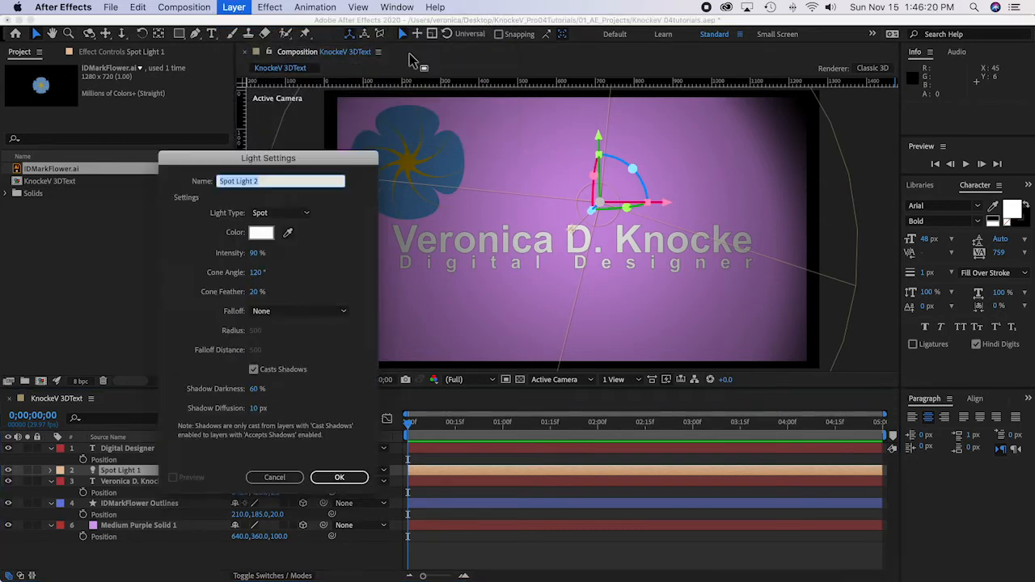
click(275, 217)
click(296, 271)
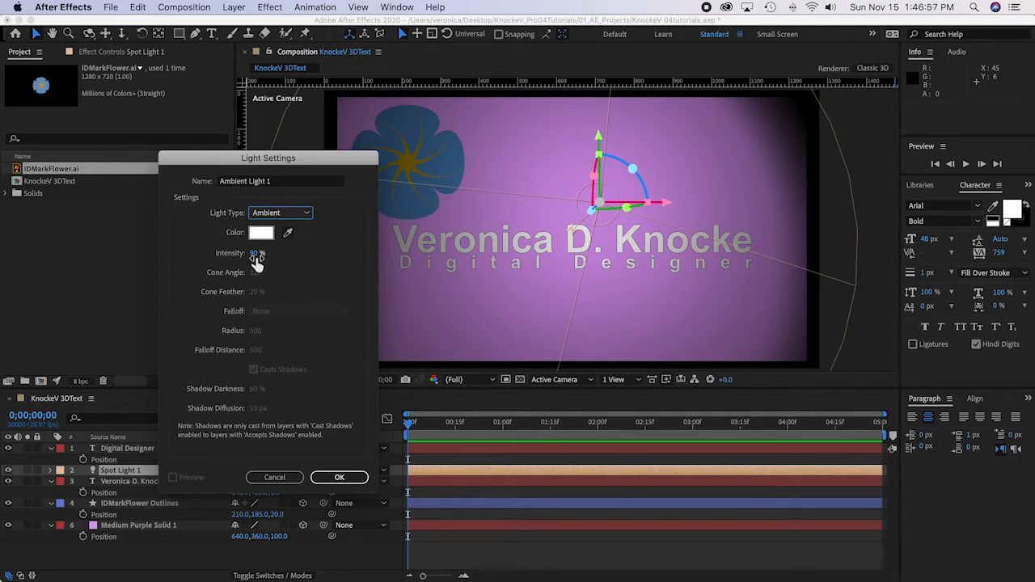
click(256, 254)
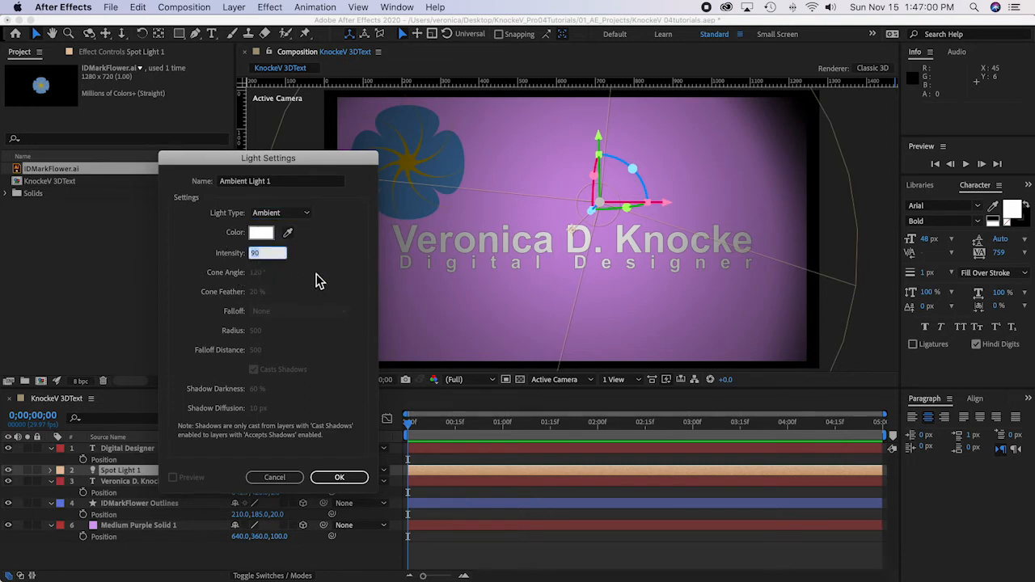
text(50)
click(316, 283)
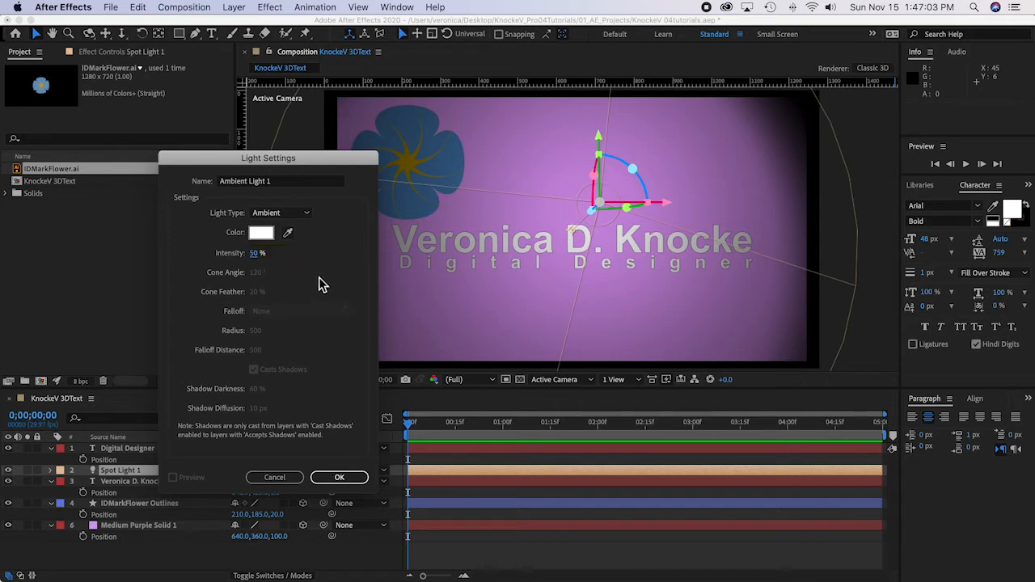
Step: Give the ambient light a pale purple color with a hue of about 275° and create the light
click(267, 234)
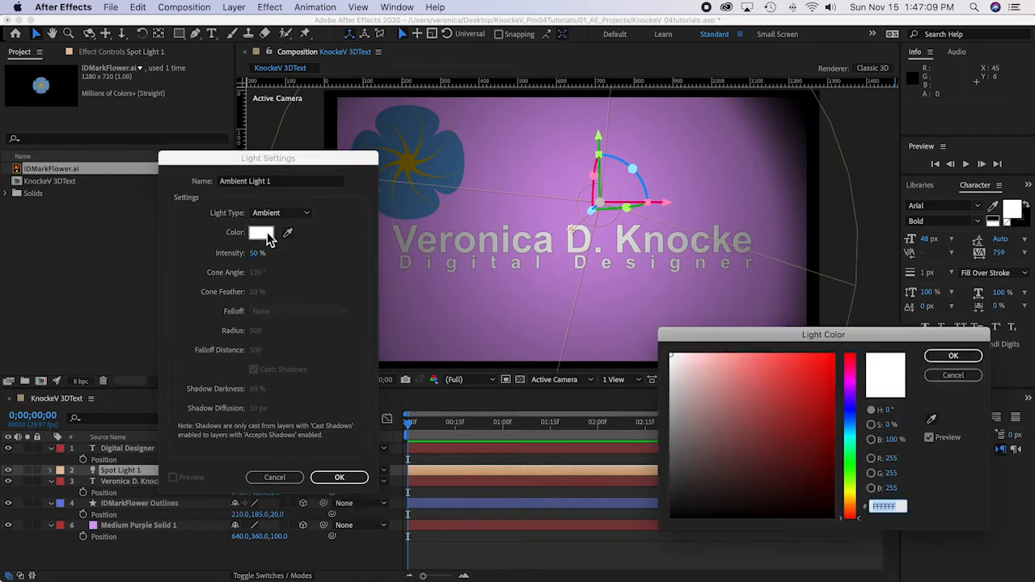
click(851, 391)
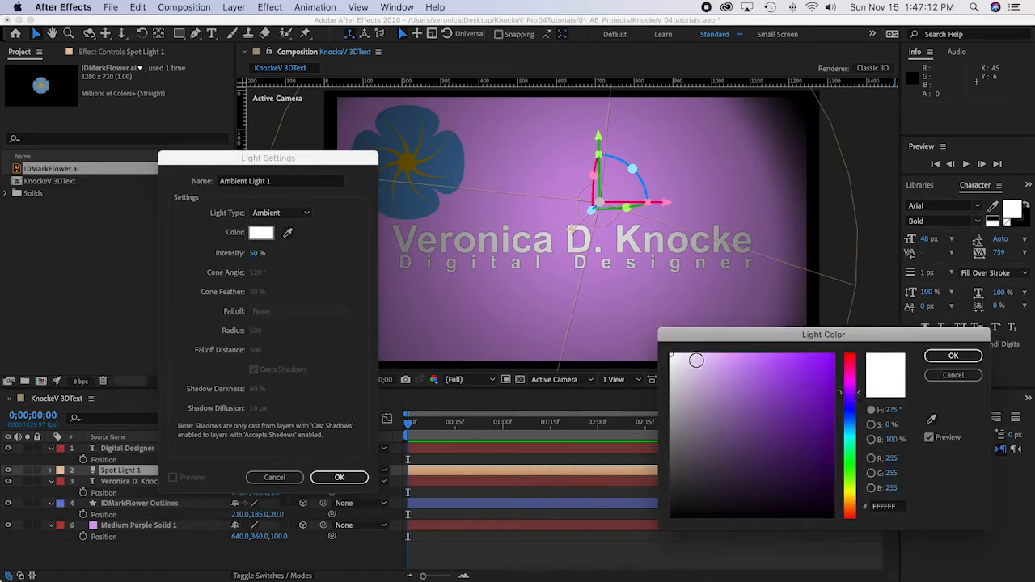
click(711, 364)
click(951, 356)
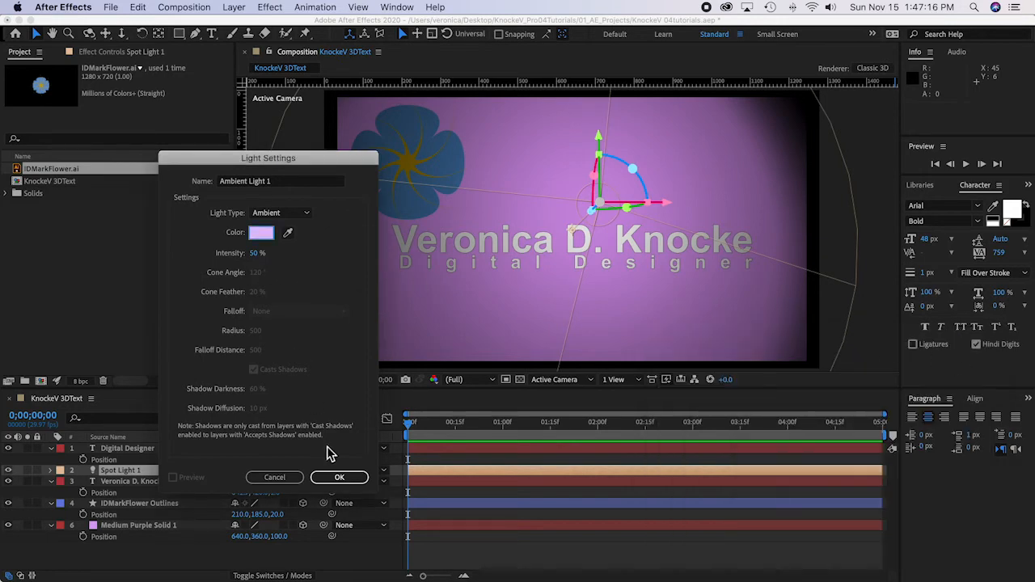
click(350, 476)
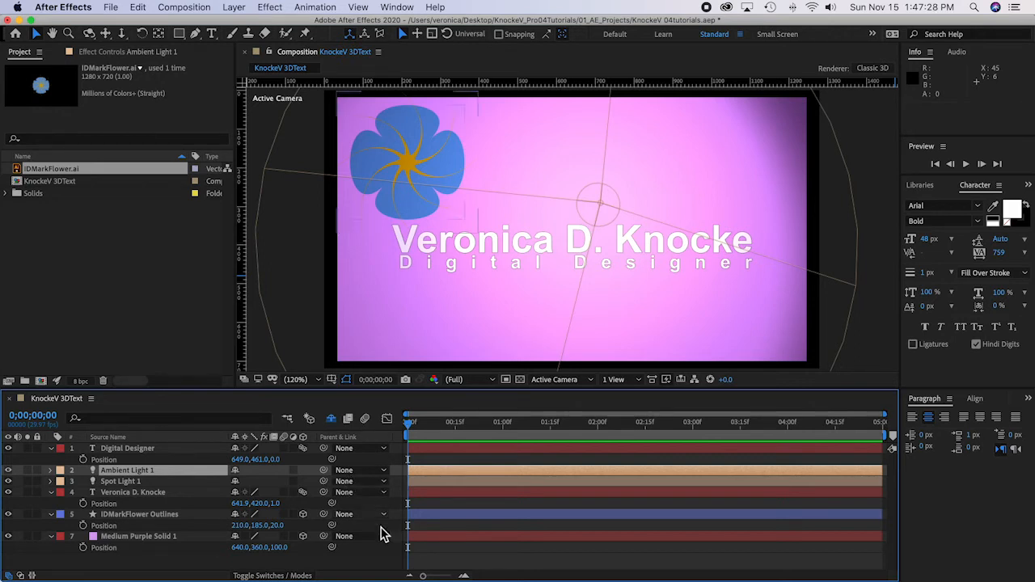
Step: Move the "Digital Designer" layer directly above the name text layer and reveal the Material Options of both text layers
click(168, 498)
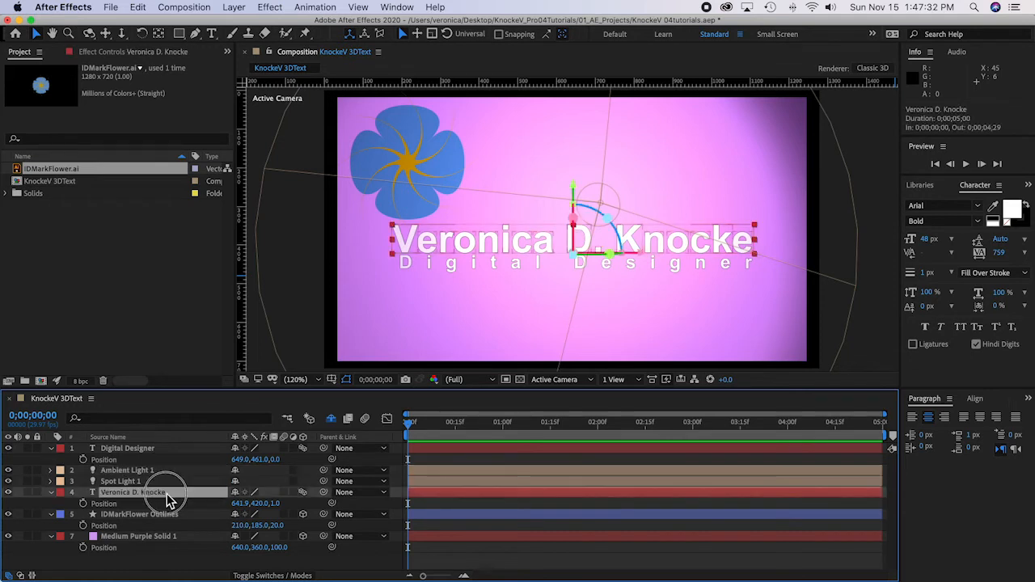
drag(167, 451, 162, 491)
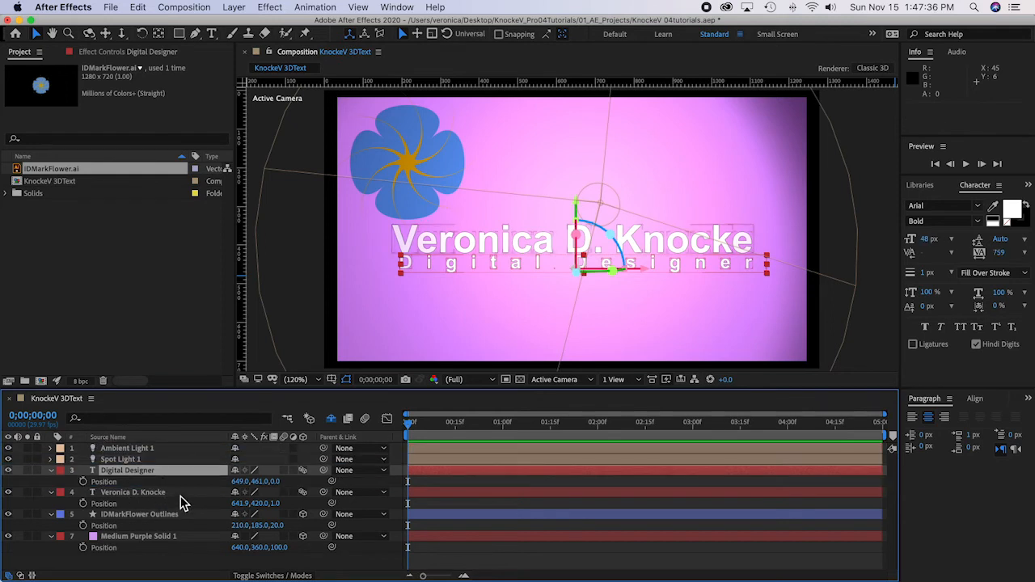
shift+click(181, 495)
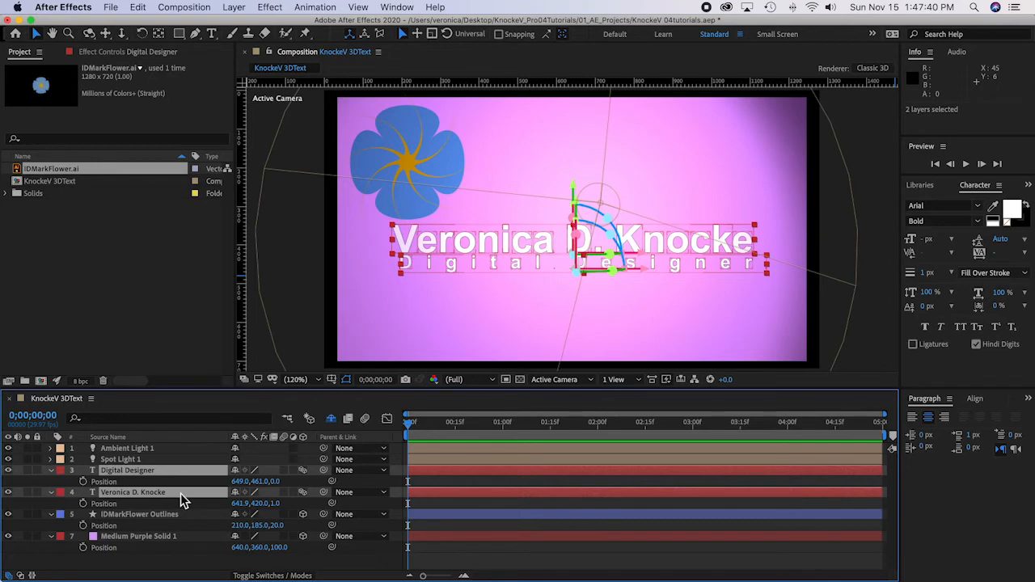
key(a)
key(a)
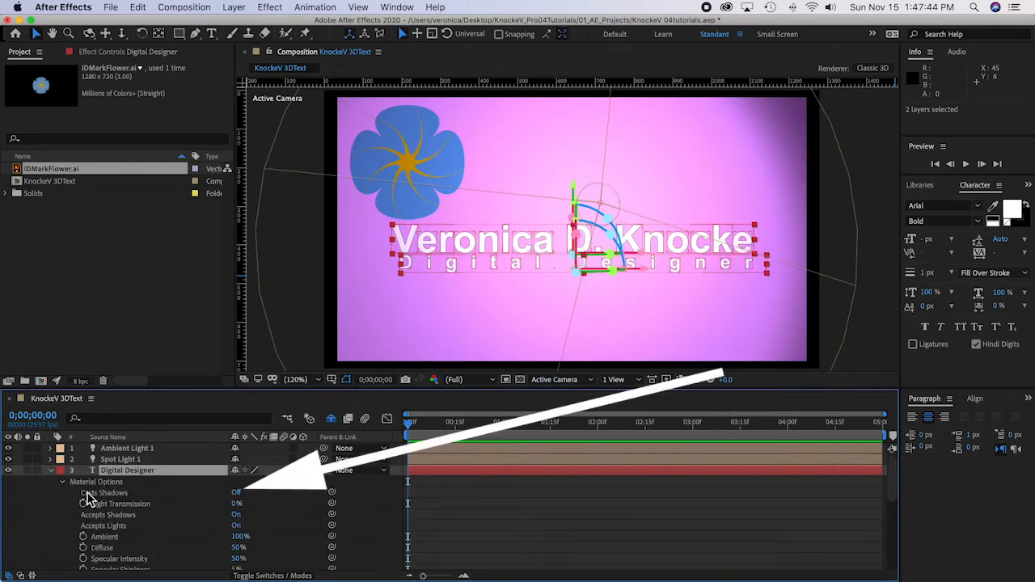
Step: Turn on Casts Shadows for both text layers and enlarge the timeline area to show more layer properties
click(237, 494)
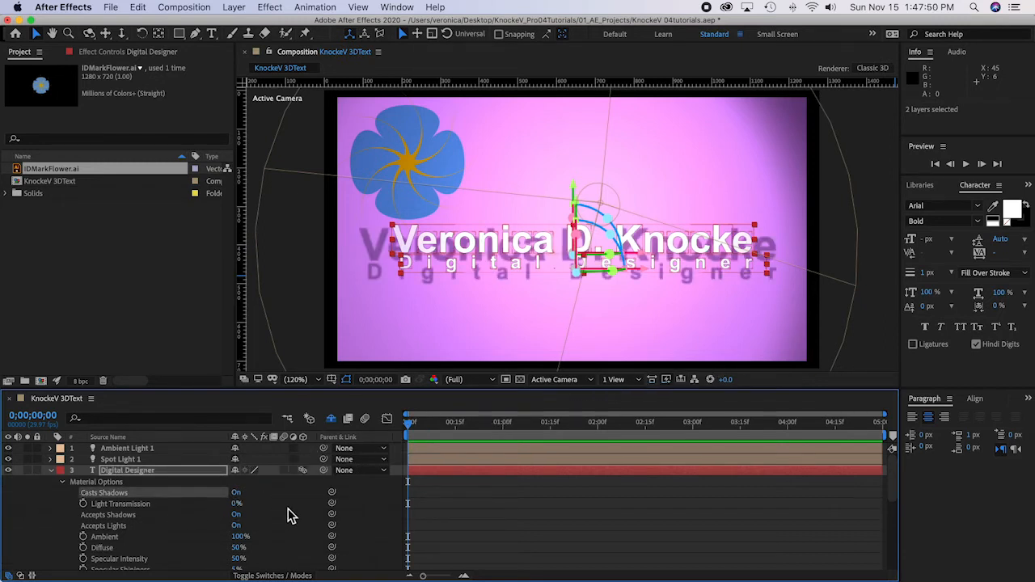
click(29, 526)
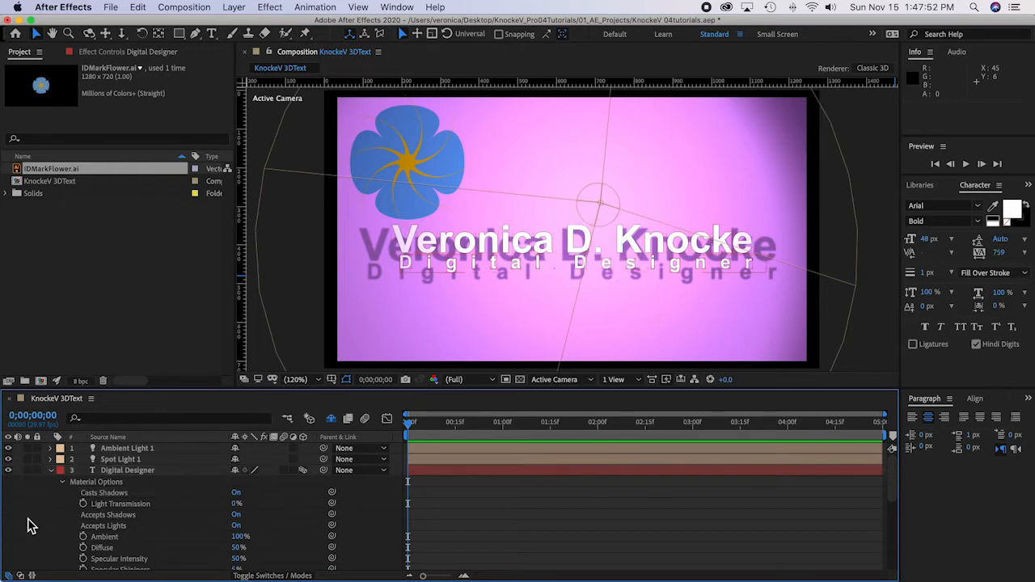
drag(304, 392, 301, 331)
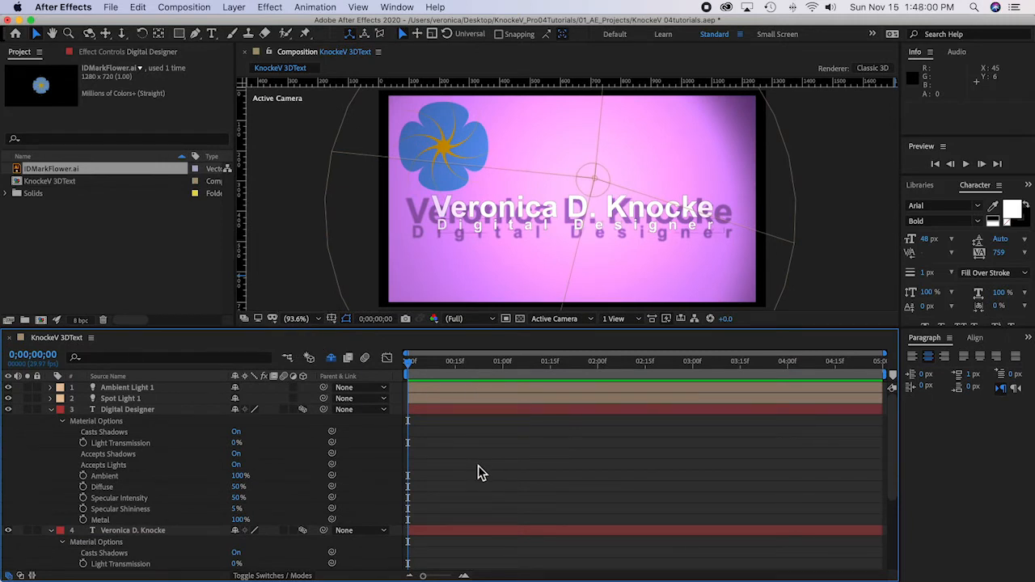
Step: Reveal the Material Options of Medium Purple Solid 1 and review its shadow and light settings alongside those of the text layers
click(146, 411)
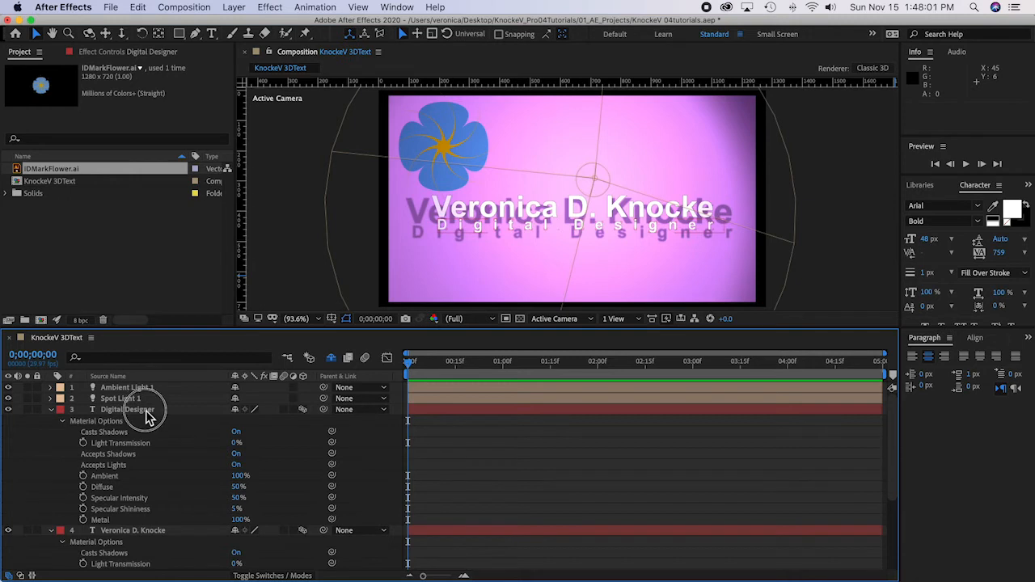
shift+click(152, 534)
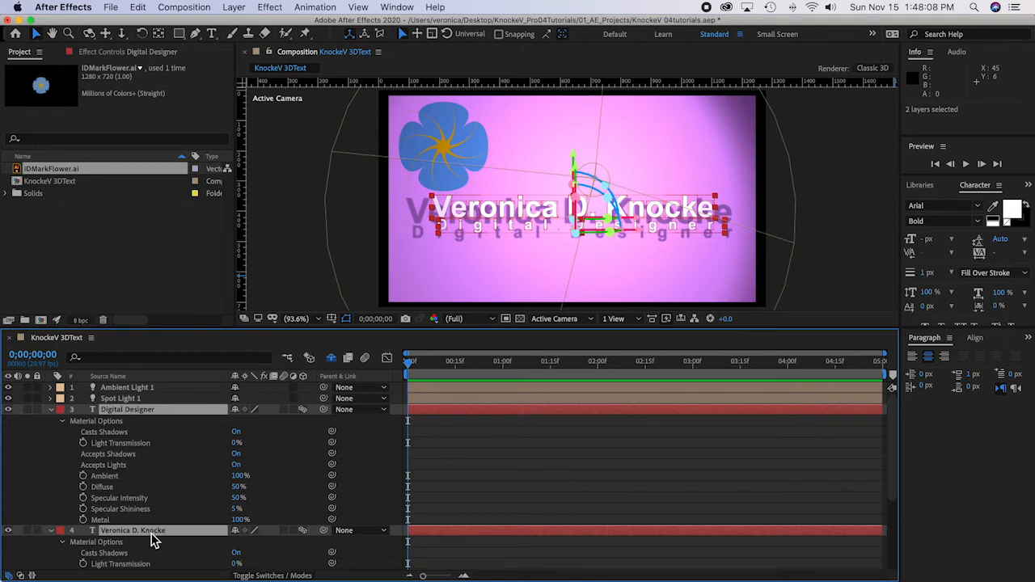
scroll(190, 554, down, 5)
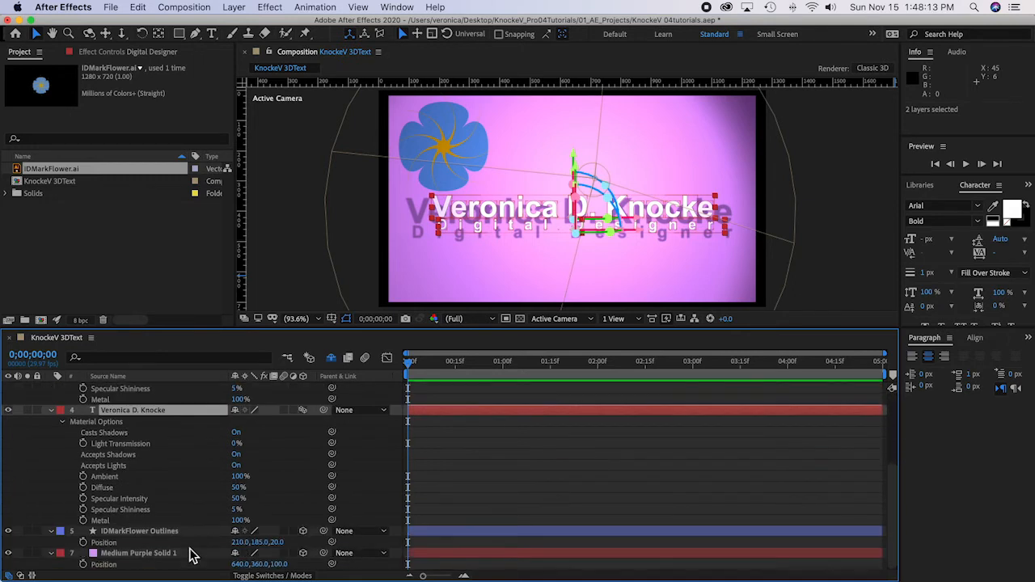
click(150, 555)
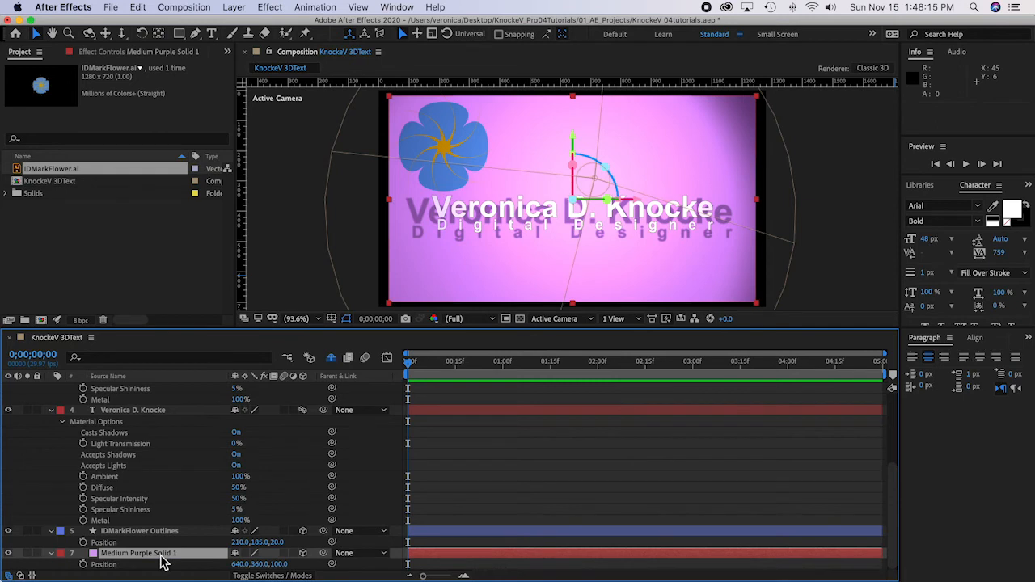
key(a)
key(a)
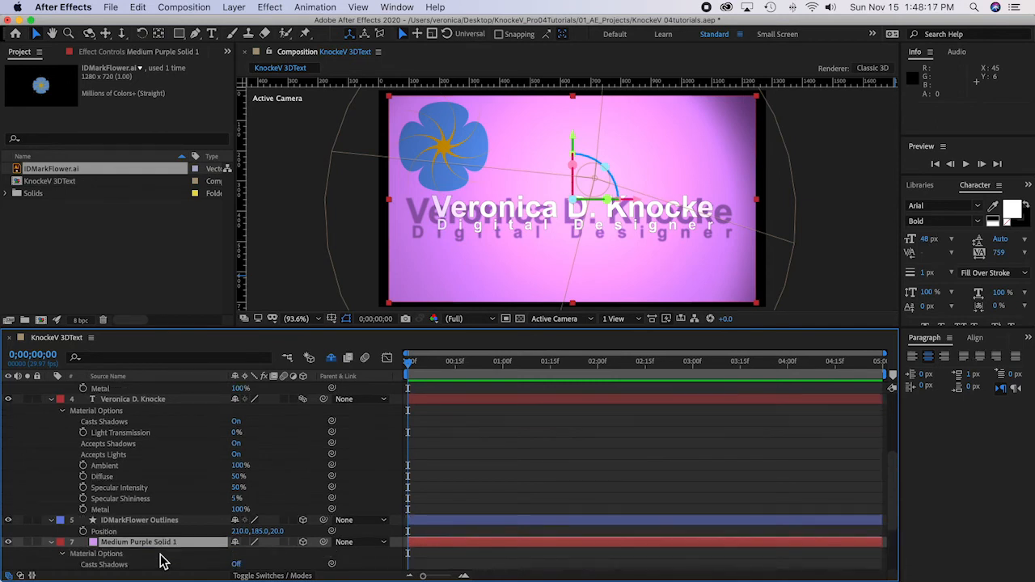
scroll(162, 560, down, 3)
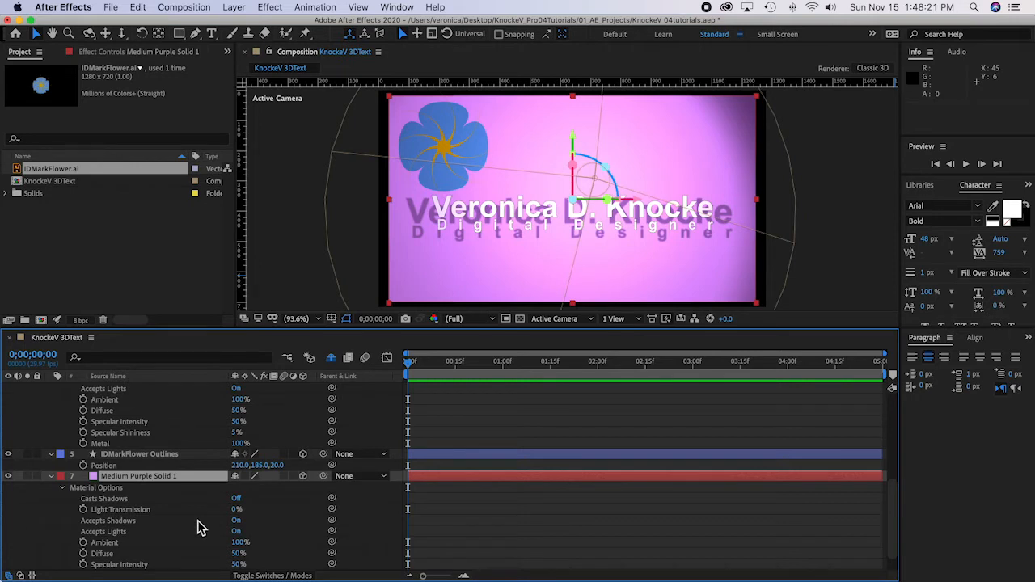
scroll(197, 527, up, 9)
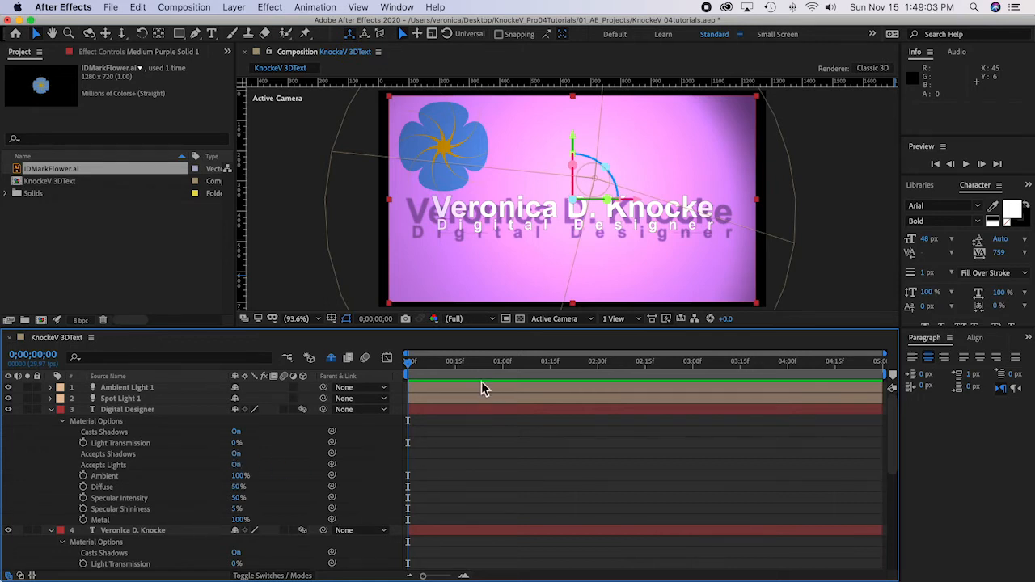
Step: Enable Position keyframing for both text layers at 0;00;03;00
drag(411, 368, 692, 390)
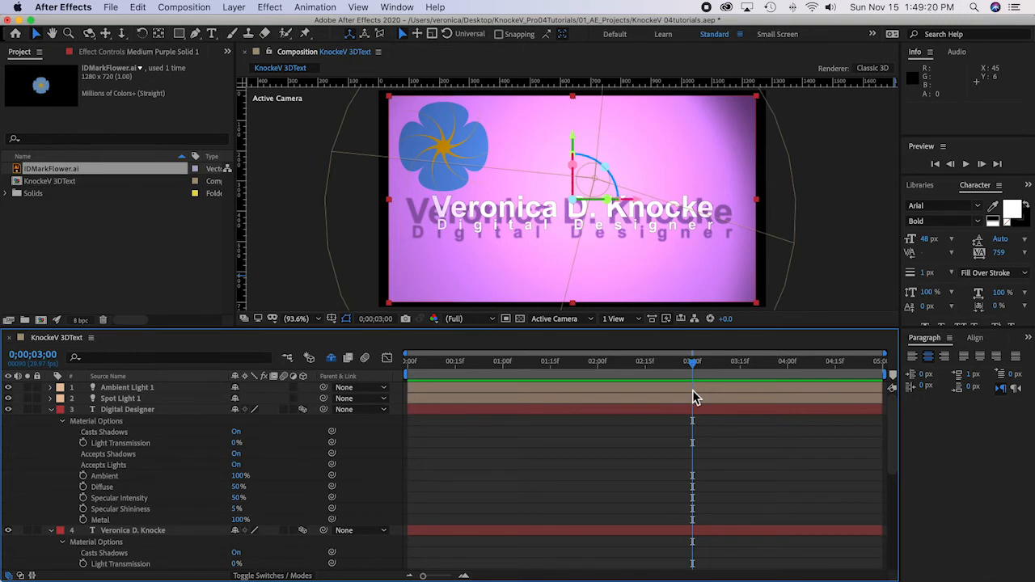
click(120, 410)
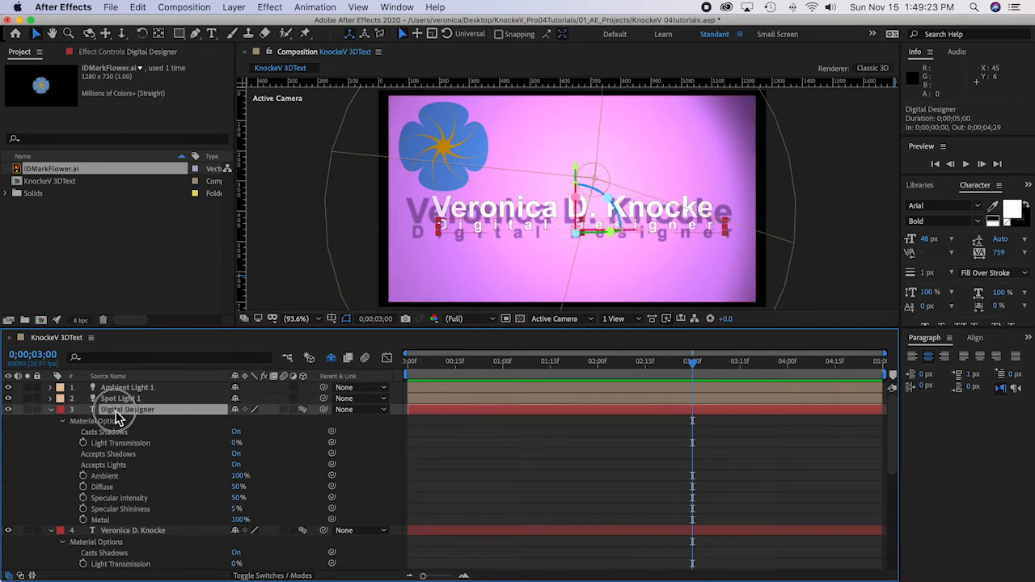
shift+click(163, 534)
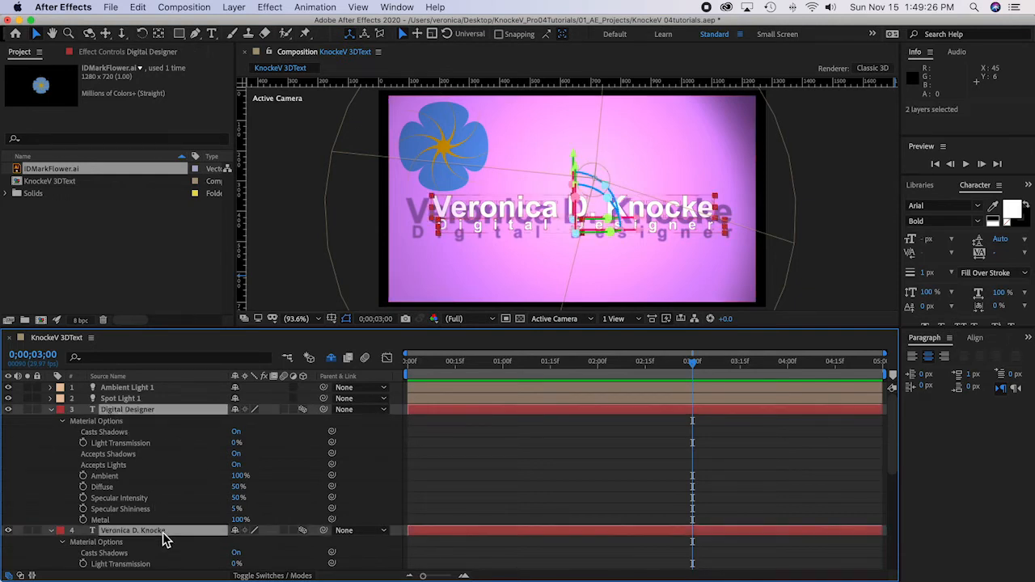
key(p)
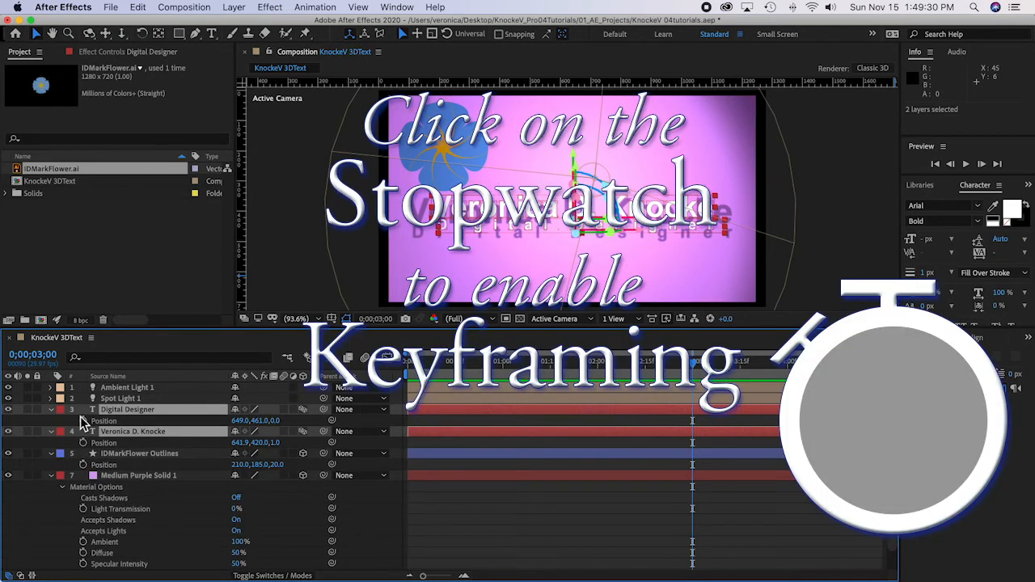
click(84, 420)
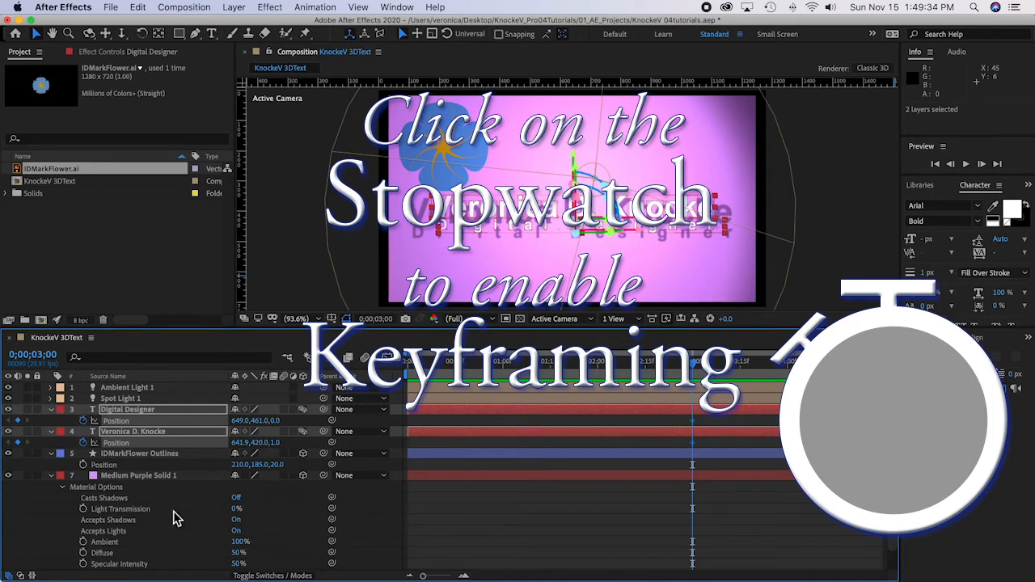
click(58, 426)
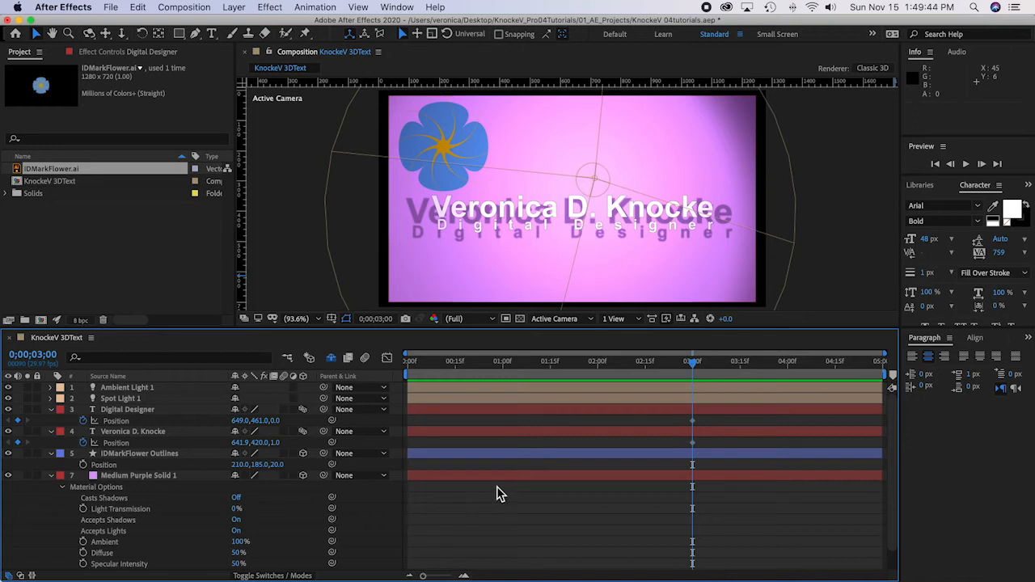
Step: Collapse the purple solid's properties and, at 0;00;00;00, keyframe the name text layer's position with Y 185 and Z -1000
mouse_move(697, 426)
scroll(694, 421, down, 2)
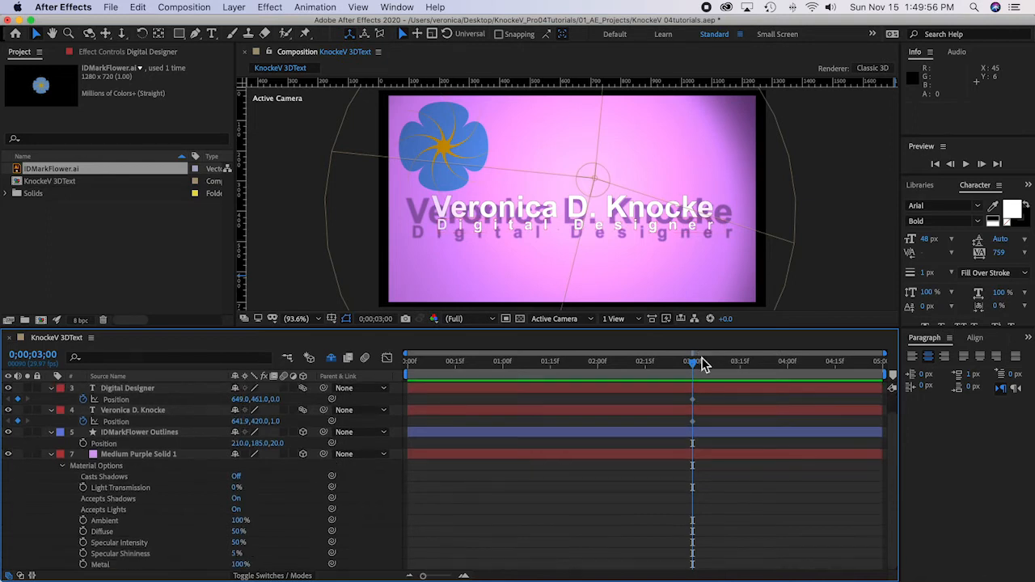
drag(693, 363, 431, 368)
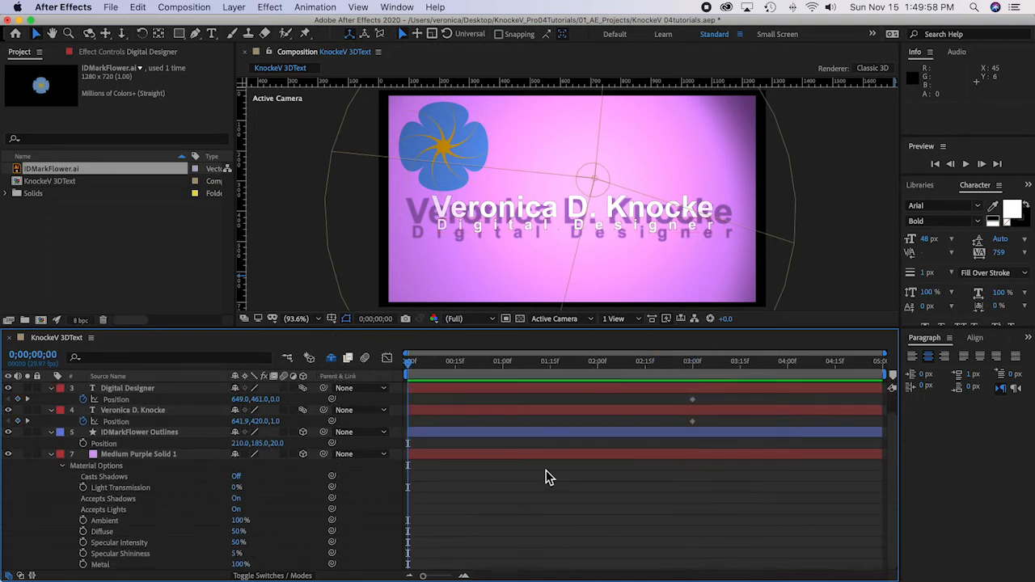
click(52, 455)
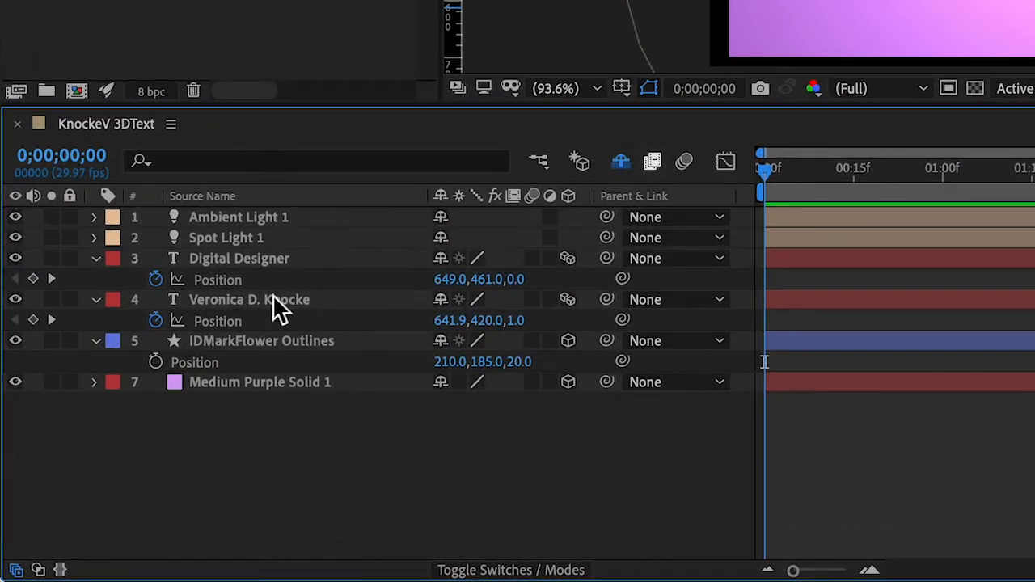
click(518, 321)
text(-1000)
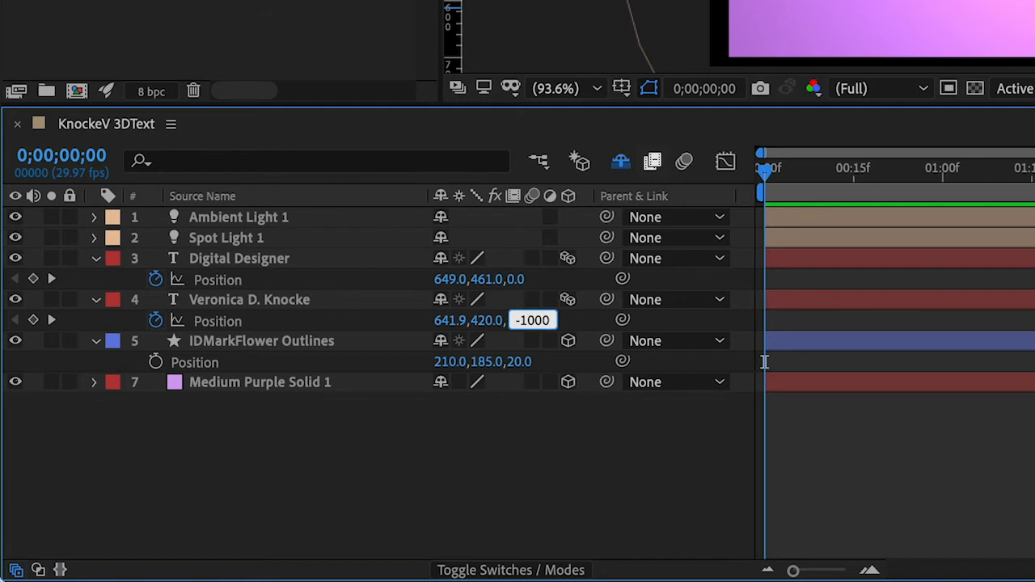
click(499, 439)
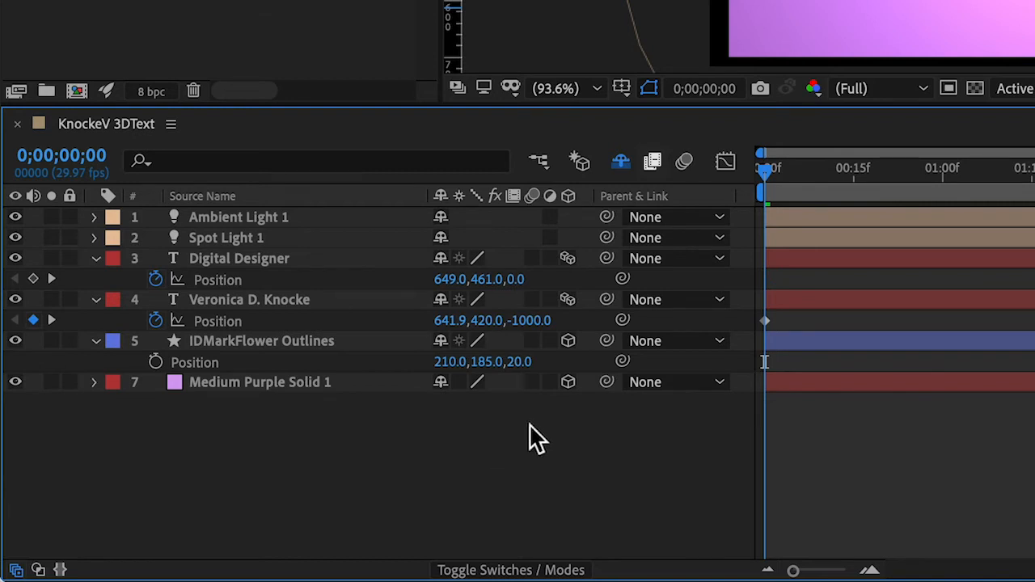
click(489, 324)
text(185)
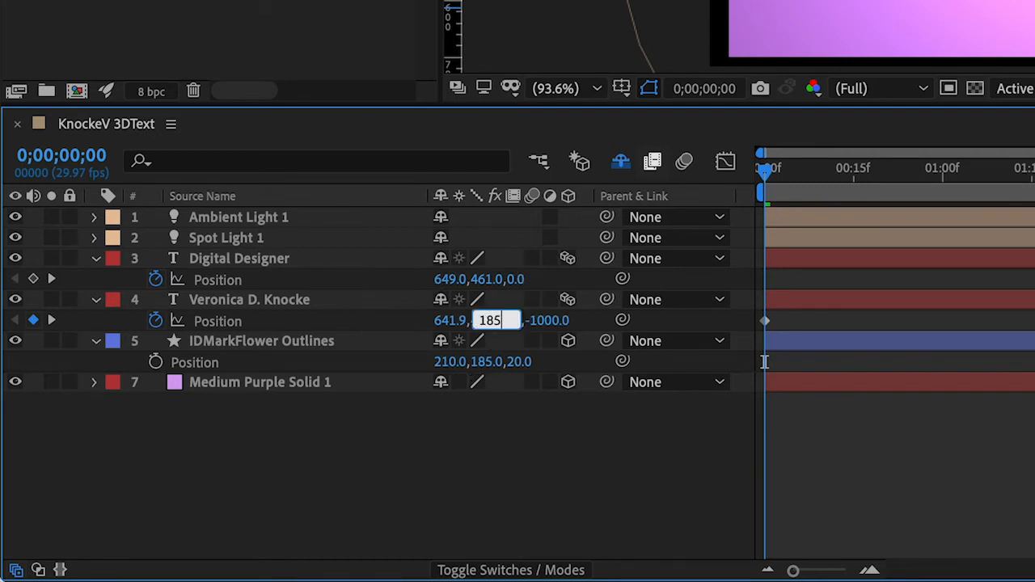
key(Return)
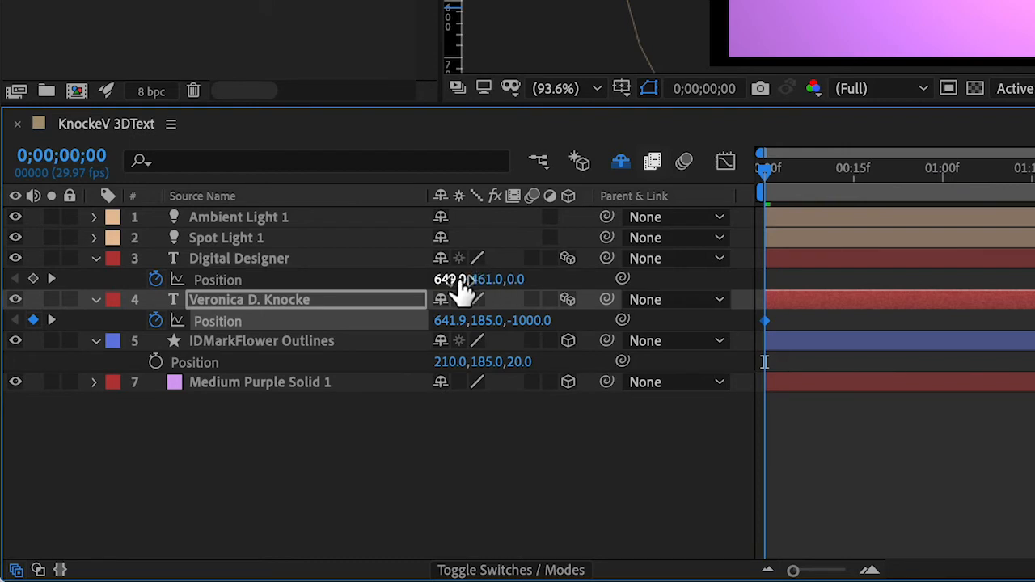
Step: Keyframe the "Digital Designer" layer's position at 0;00;00;00 with Y 575 and Z -1000, and save the project
click(518, 281)
text(-1)
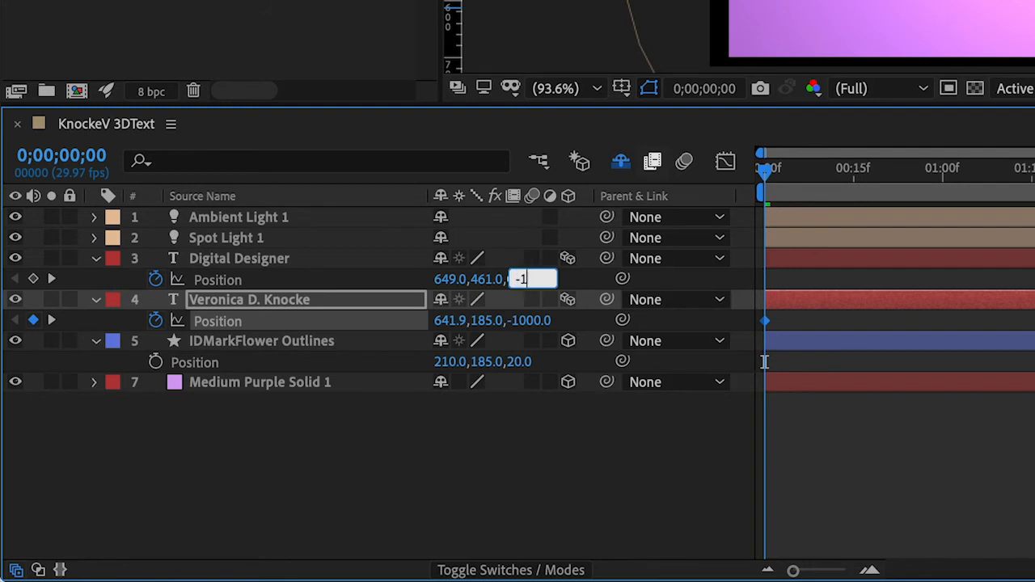
text(000)
key(Return)
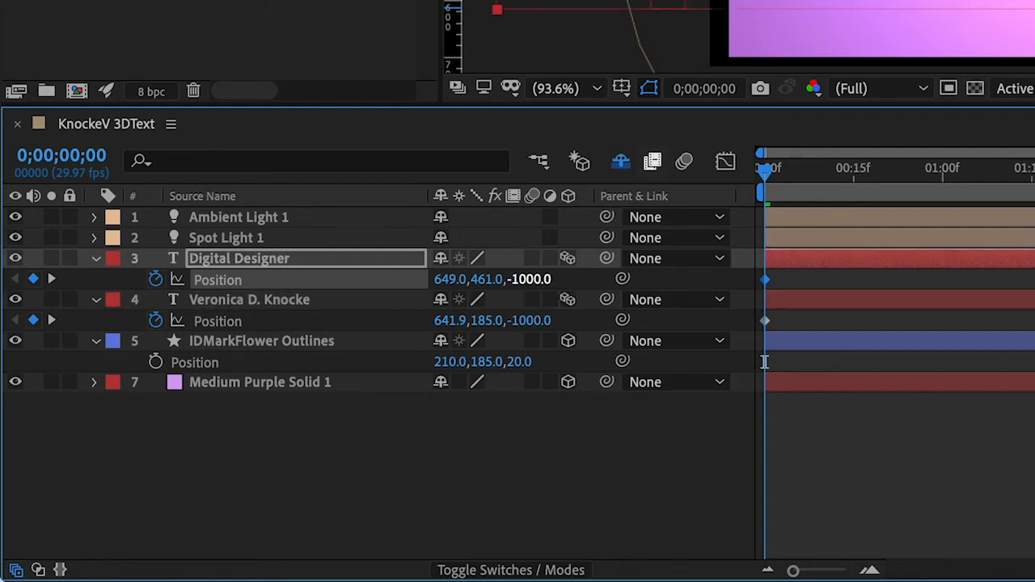
click(488, 280)
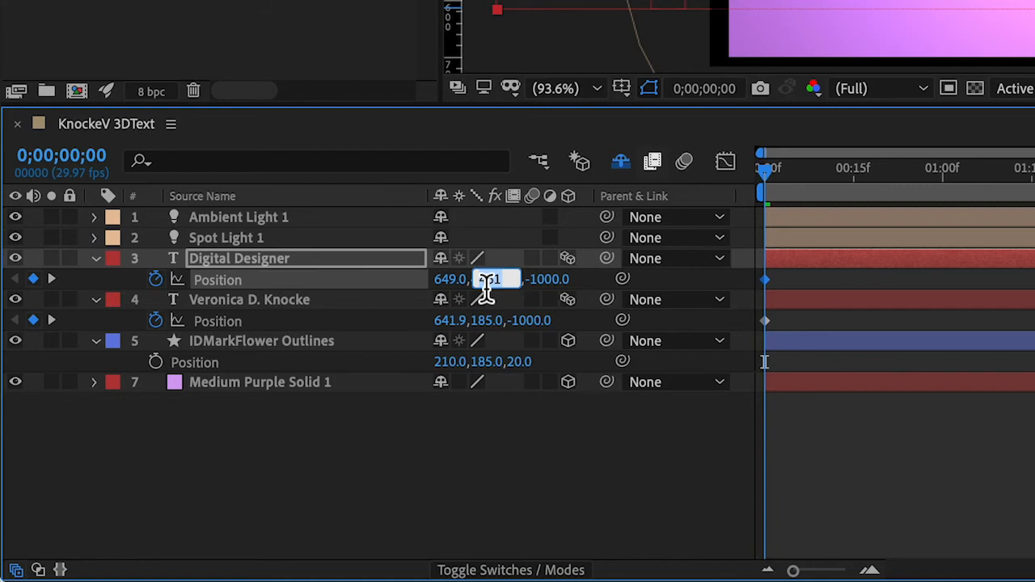
text(575)
key(Return)
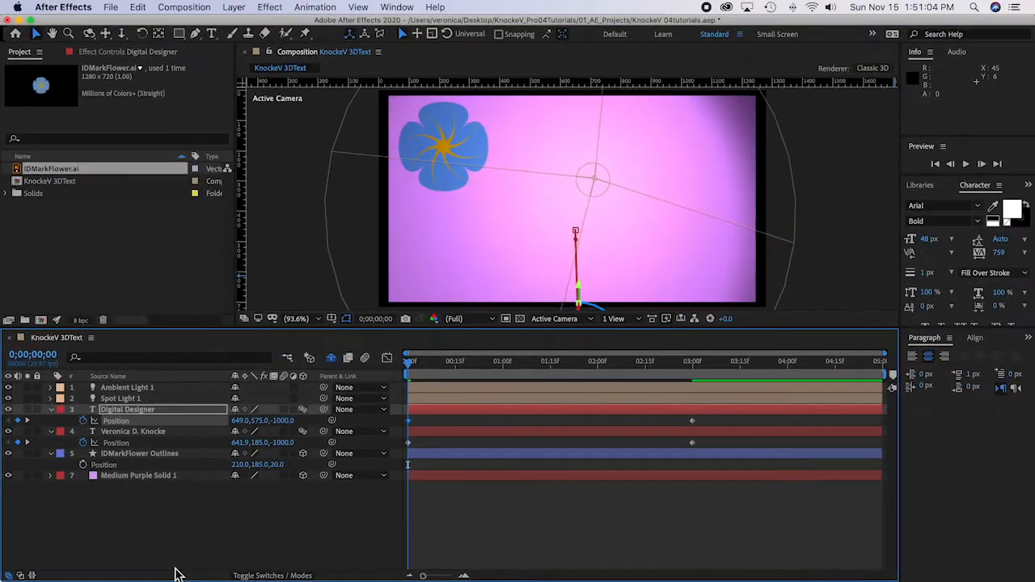
key(super+s)
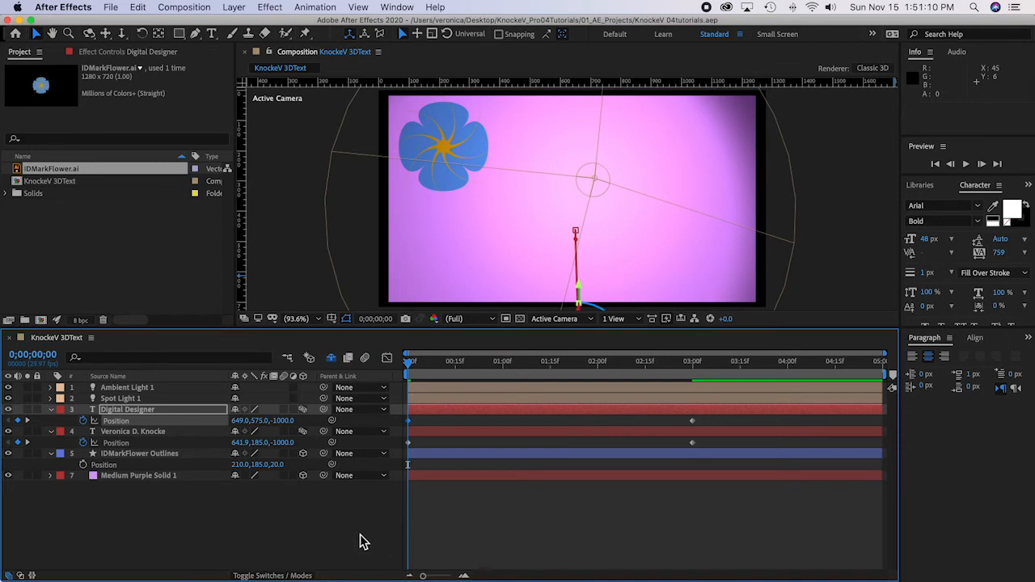
Step: Preview the text animation and reveal the Position property of Spot Light 1
key(space)
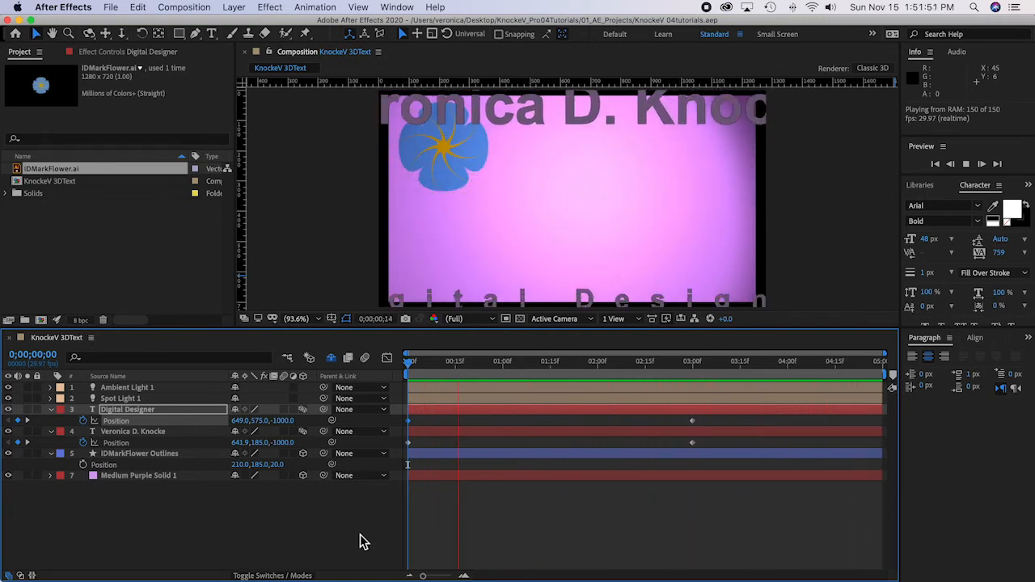
click(191, 399)
key(p)
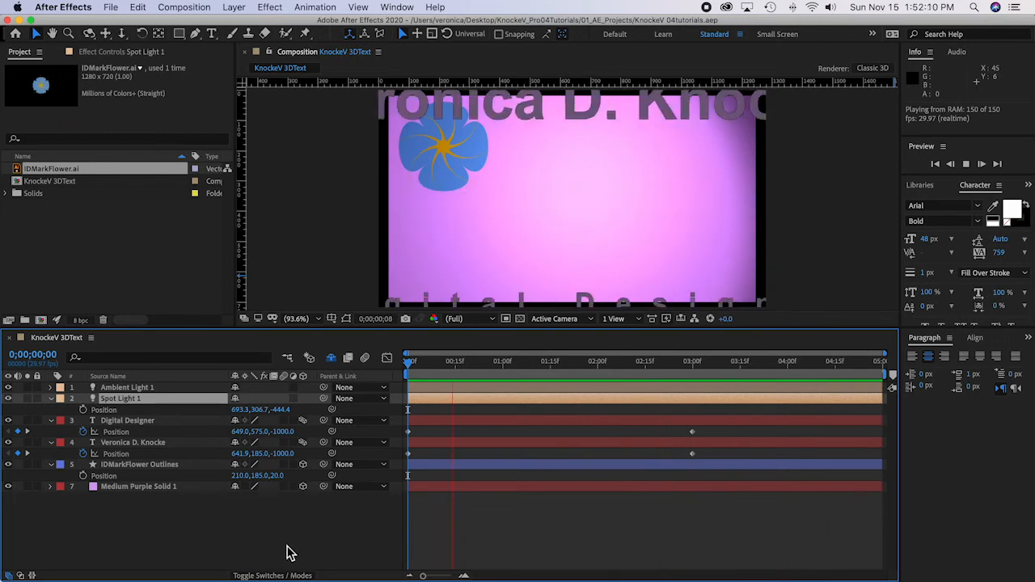
Step: Scrub the animation around 0;00;01;20 to 0;00;01;21 to compare the text layers' Z positions with the spot light's Z position
click(625, 385)
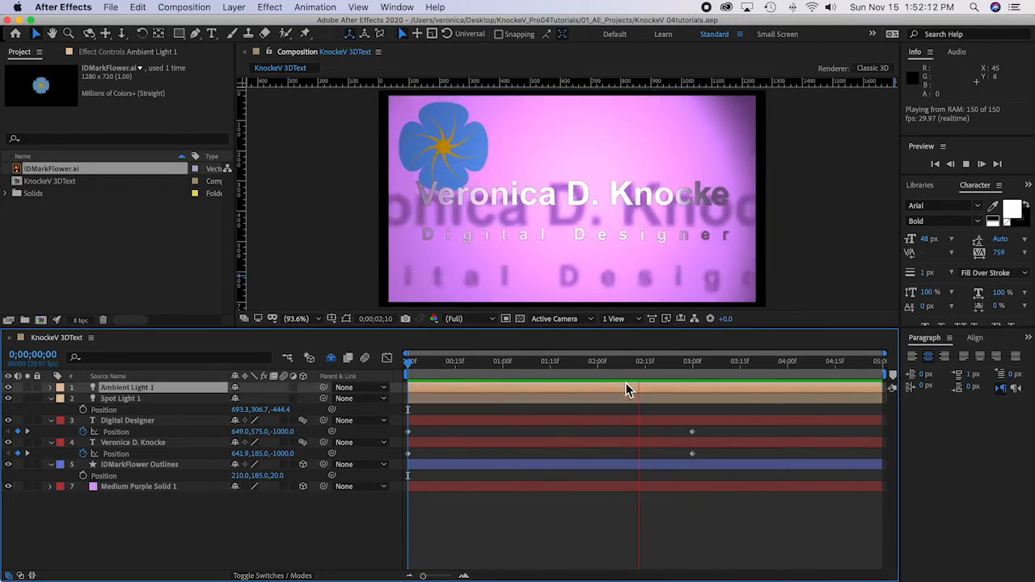
drag(653, 375, 570, 377)
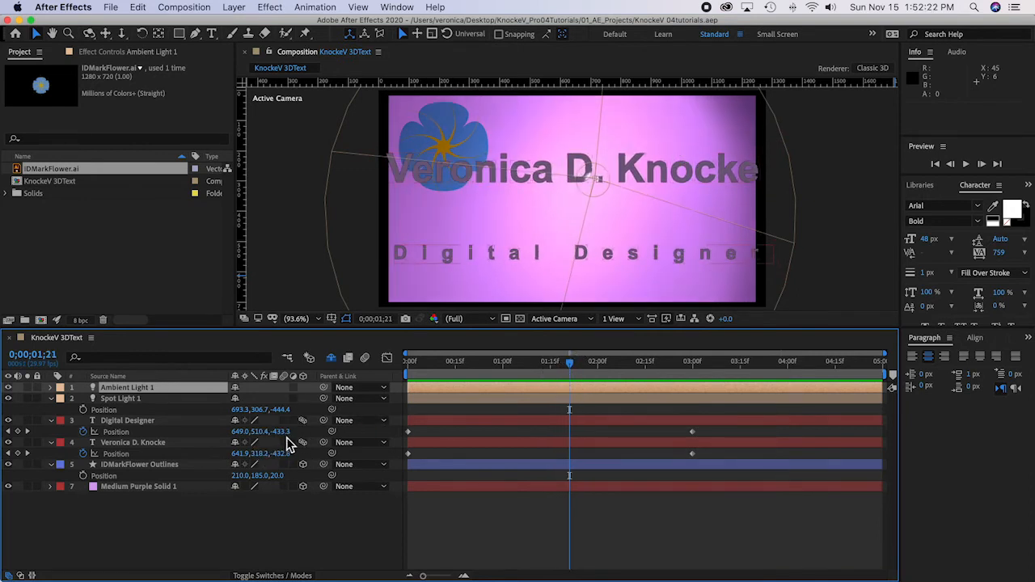
mouse_move(572, 365)
mouse_down()
mouse_move(583, 371)
mouse_move(571, 370)
mouse_up()
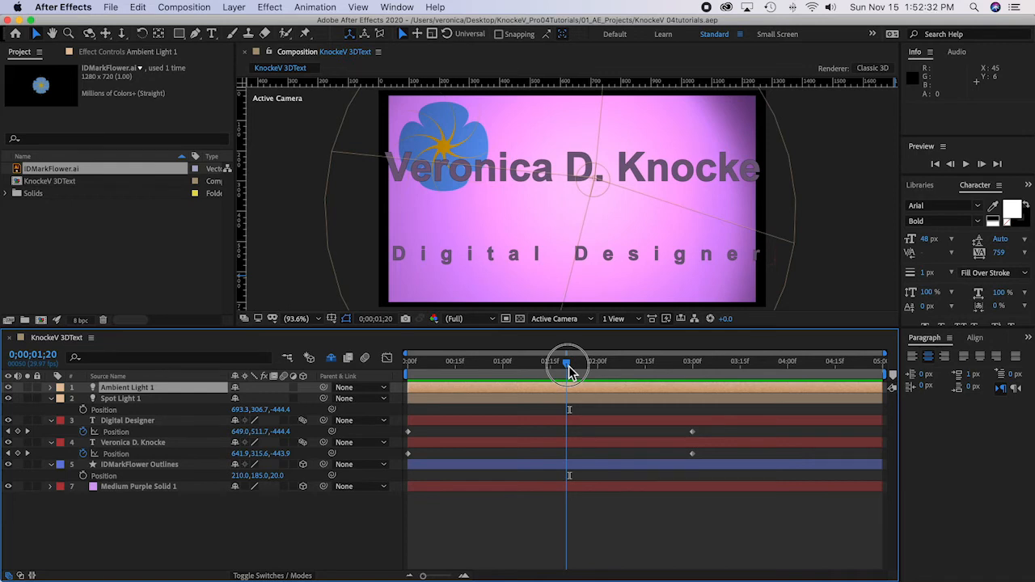
drag(568, 369, 572, 370)
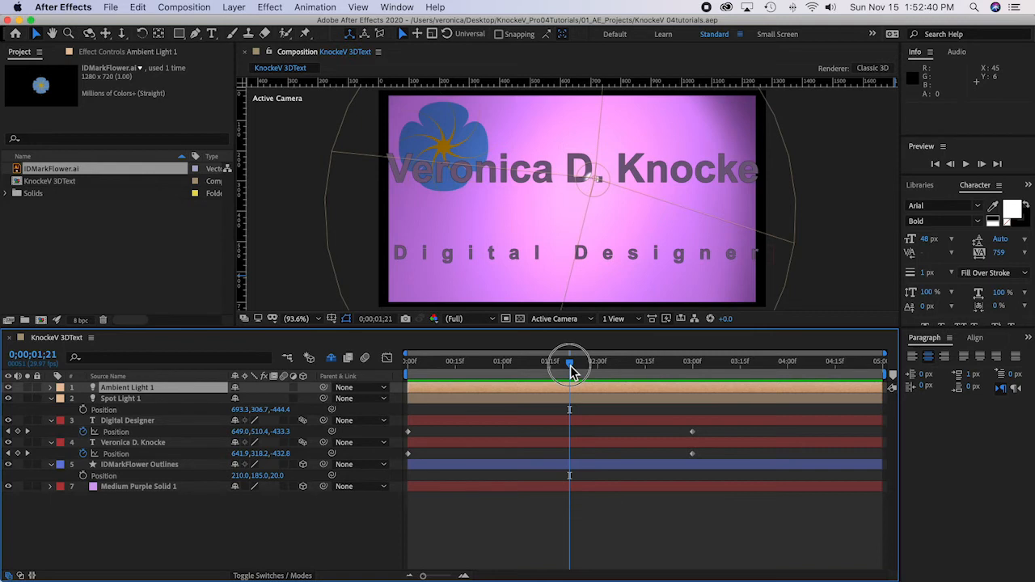
drag(570, 369, 407, 361)
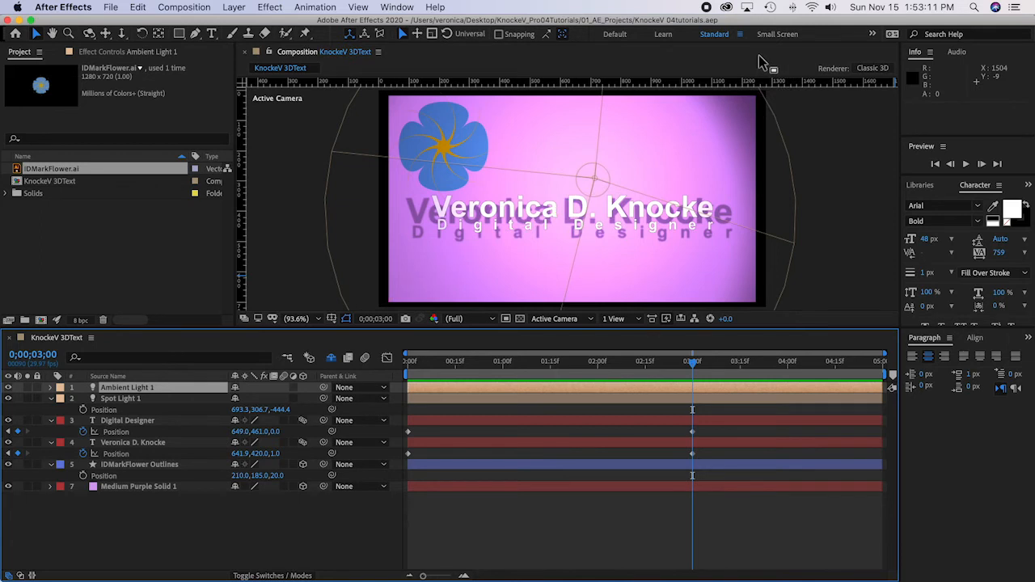
Step: Switch the composition's 3D renderer from Classic 3D to CINEMA 4D
click(876, 69)
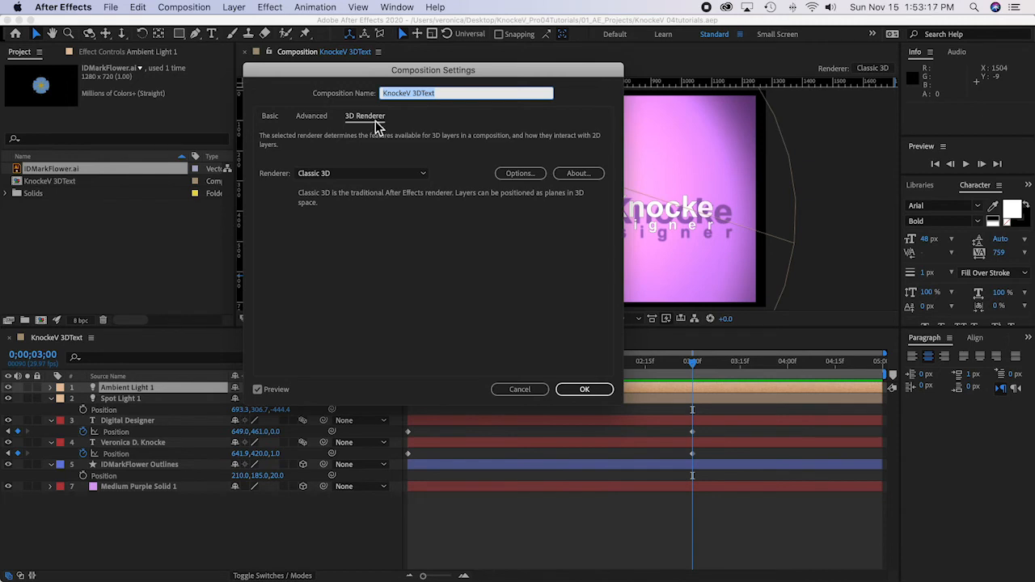
click(348, 173)
click(329, 203)
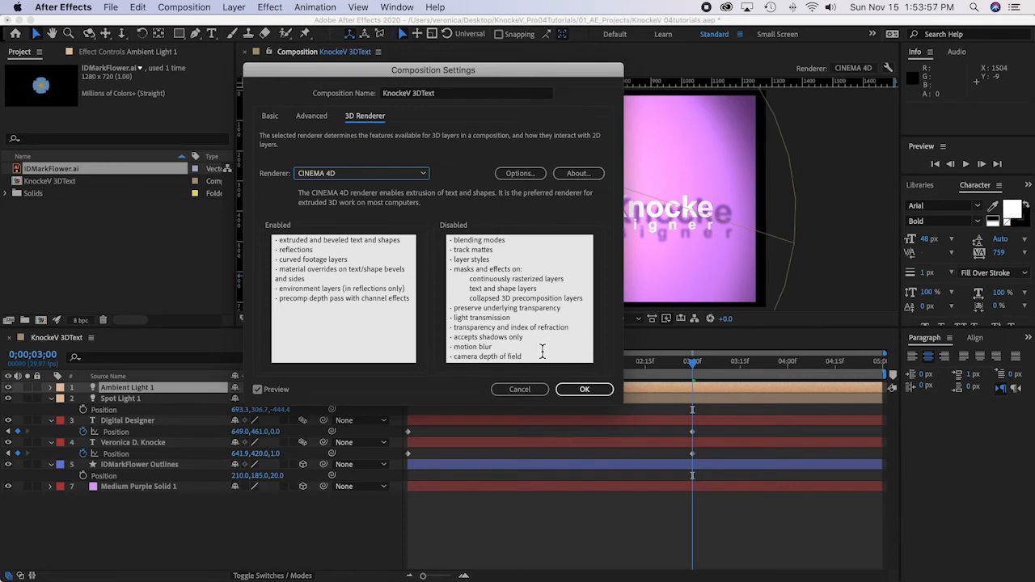
click(598, 391)
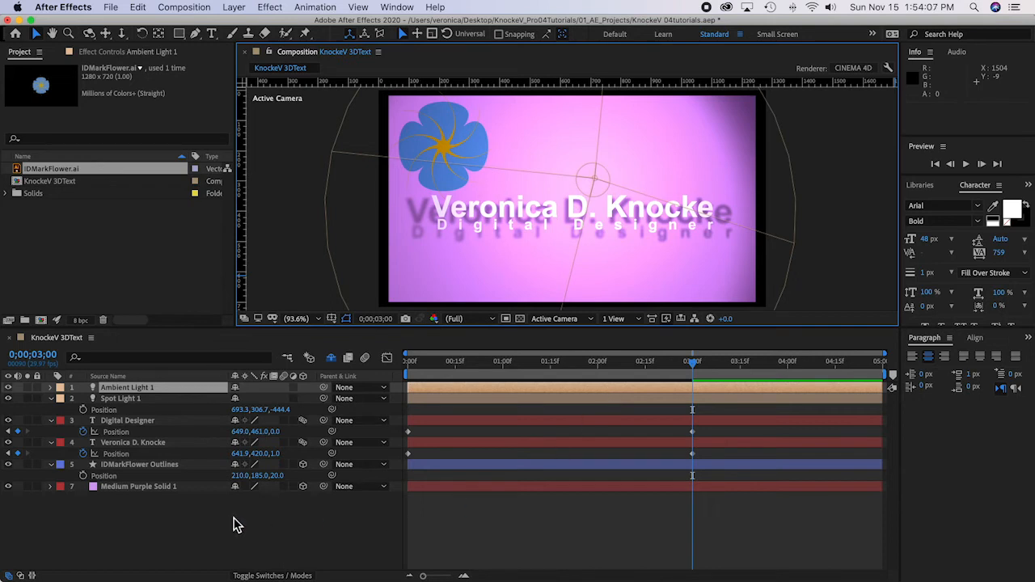
Step: Reveal the geometry and material options of both text layers and set their bevel style to Angular
click(127, 443)
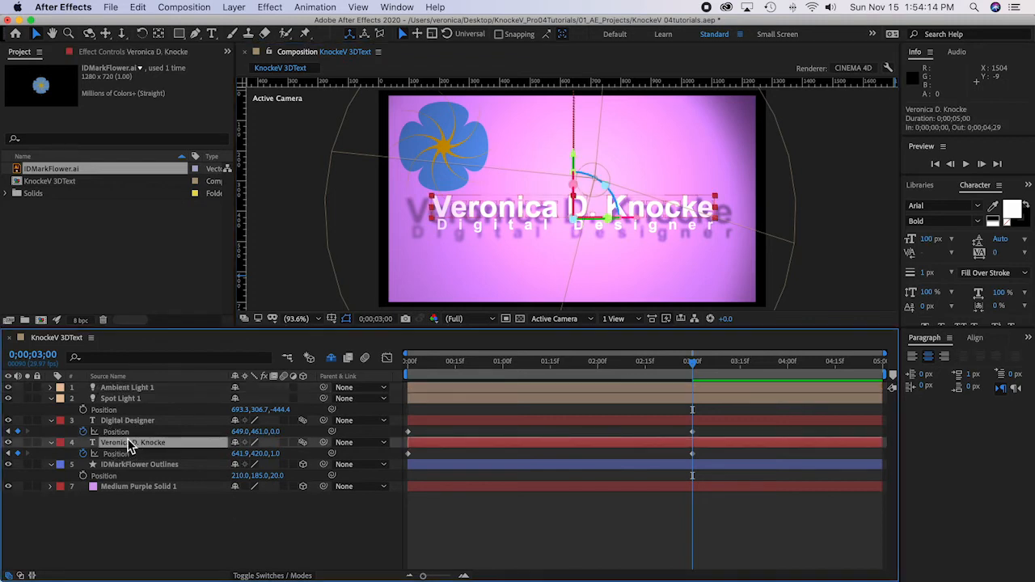
shift+click(126, 423)
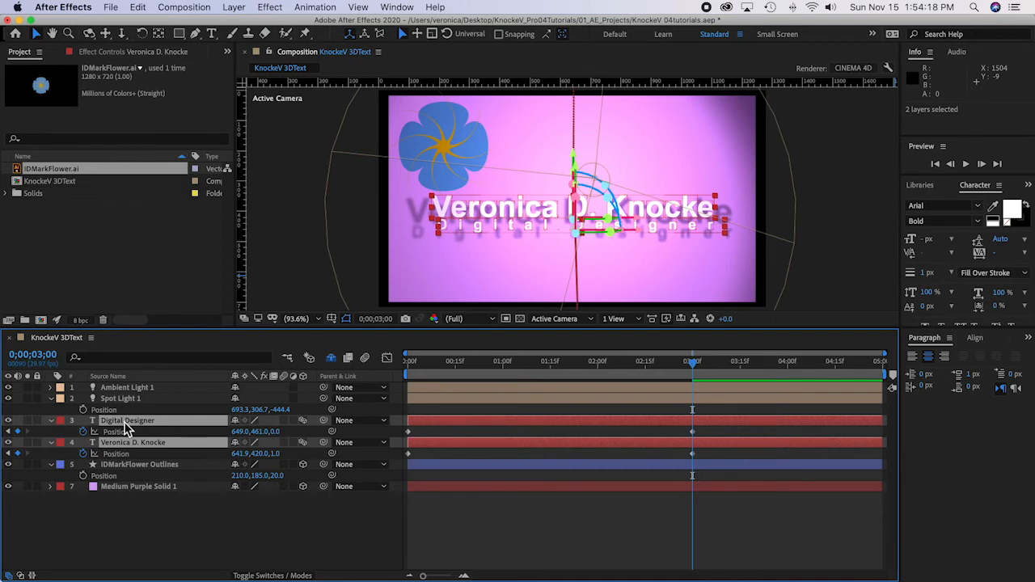
key(a)
key(a)
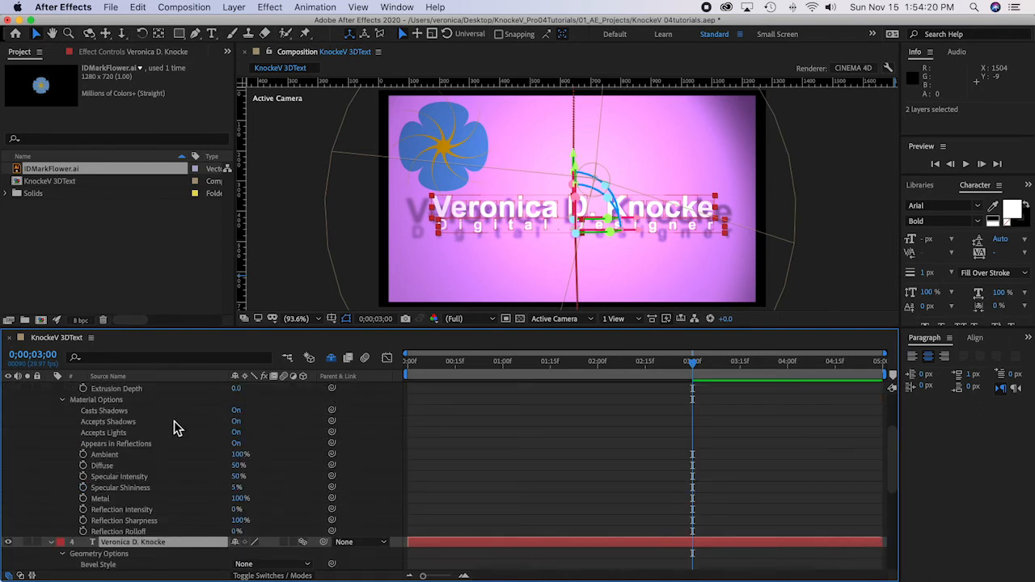
scroll(177, 429, up, 3)
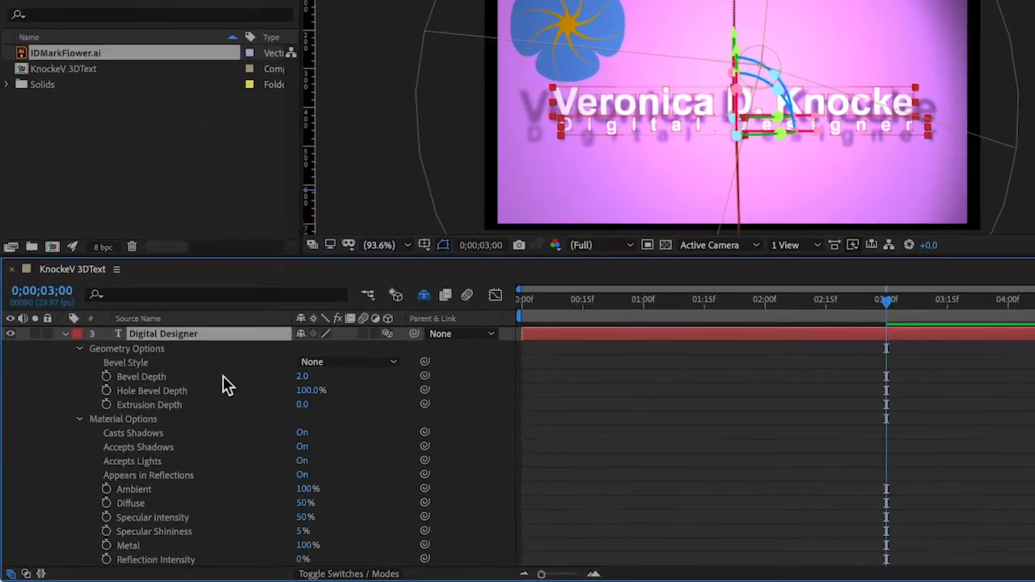
scroll(321, 304, up, 2)
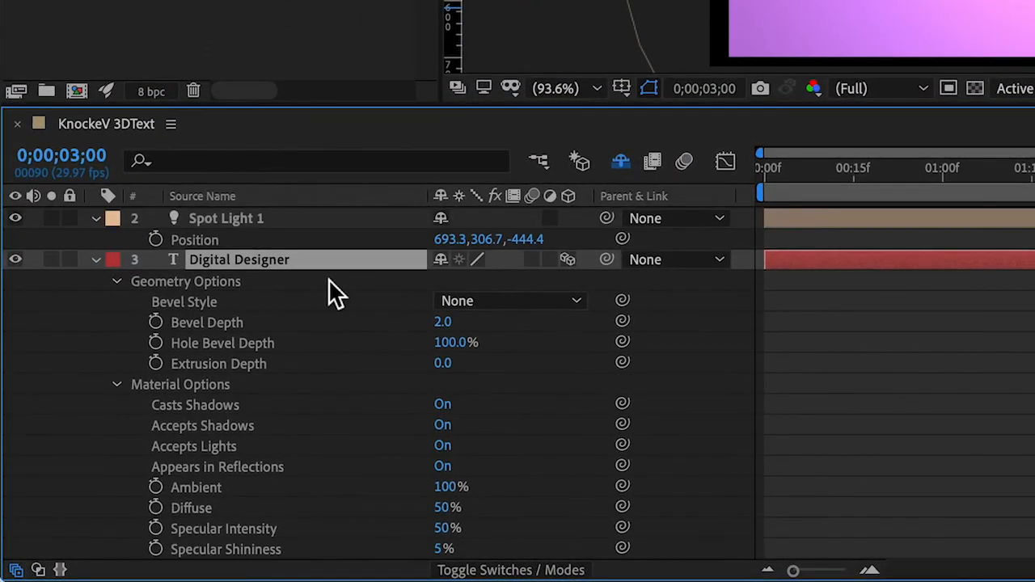
click(507, 270)
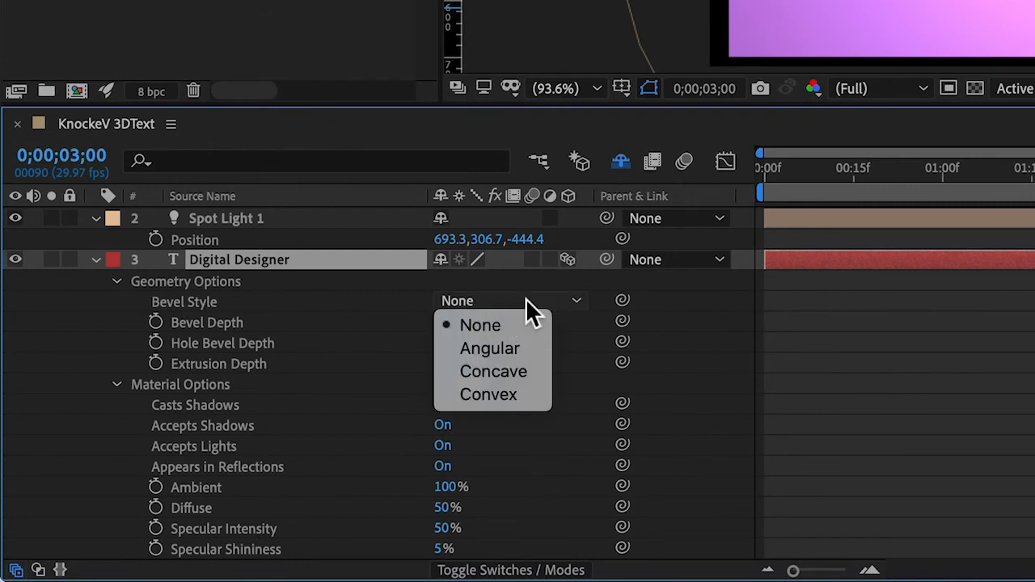
click(509, 348)
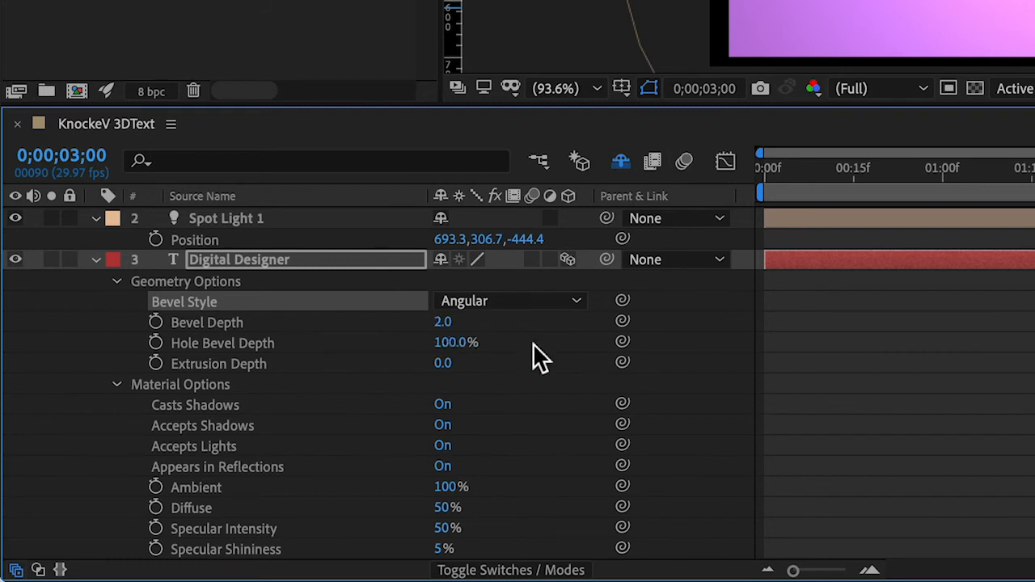
Step: Set the "Digital Designer" text layer's extrusion depth to 20
click(542, 368)
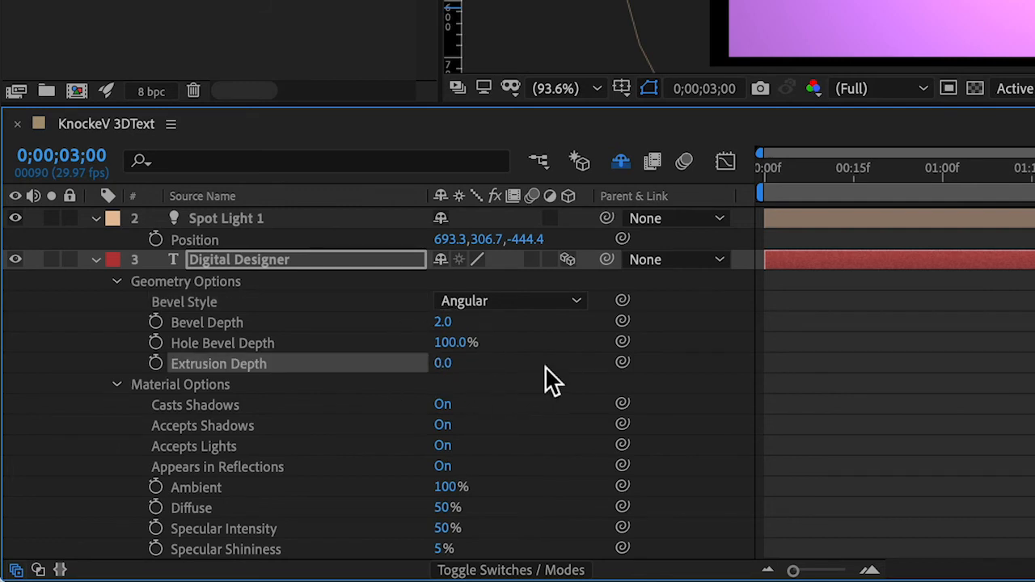
key(ctrl+Up)
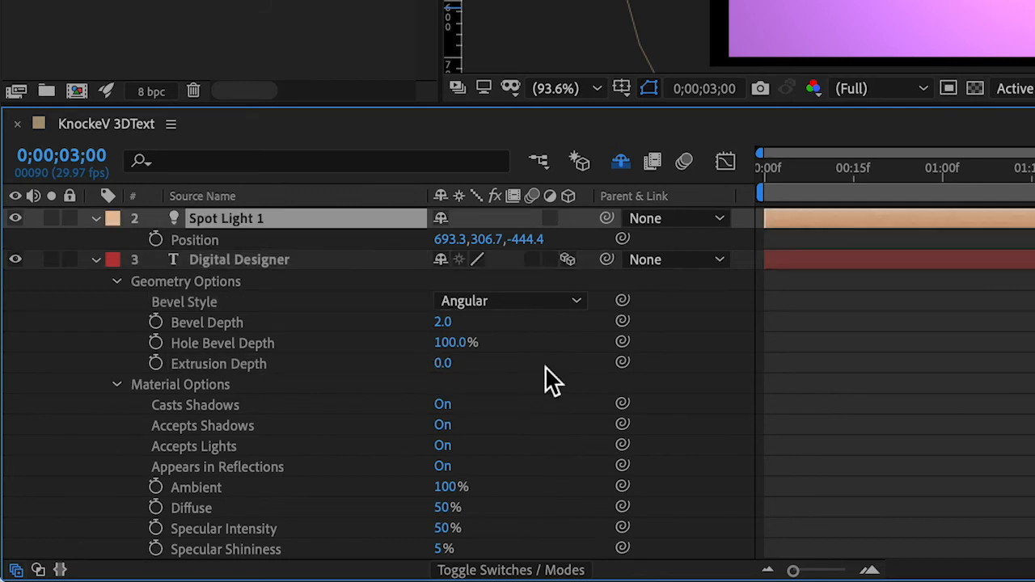
key(F2)
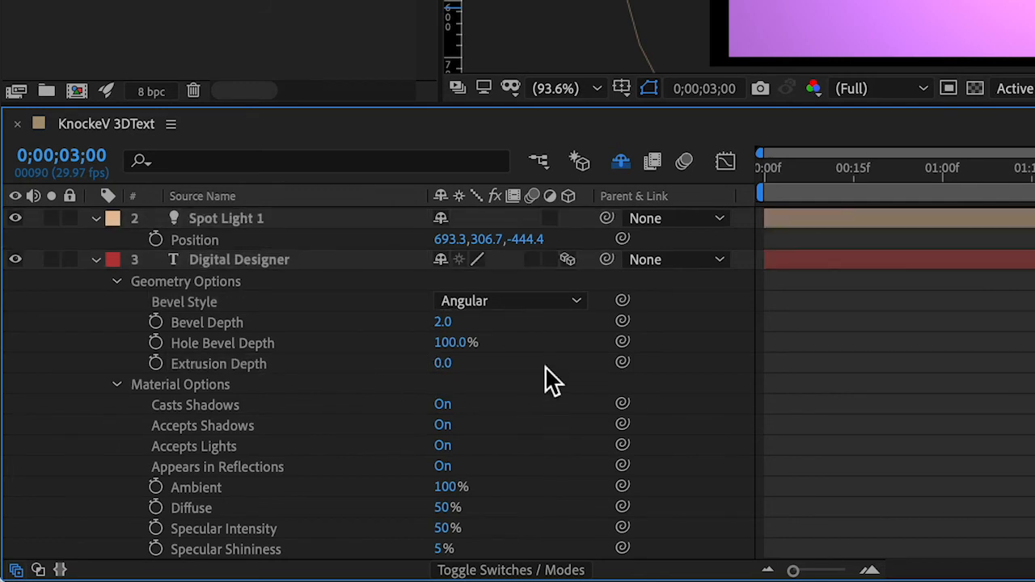
click(444, 364)
text(20)
key(Return)
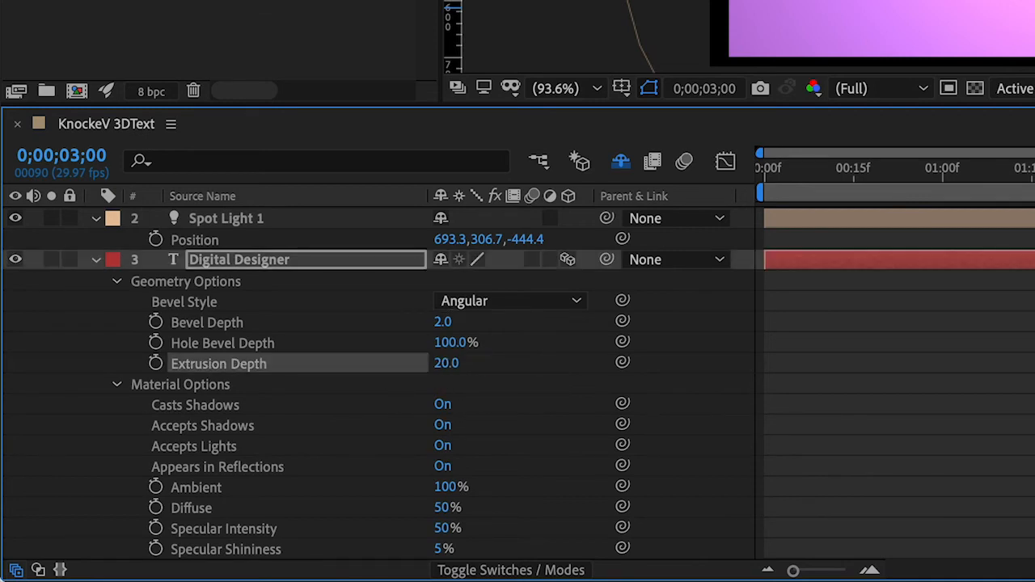
Step: Set the name text layer's extrusion depth to 20
scroll(549, 450, down, 6)
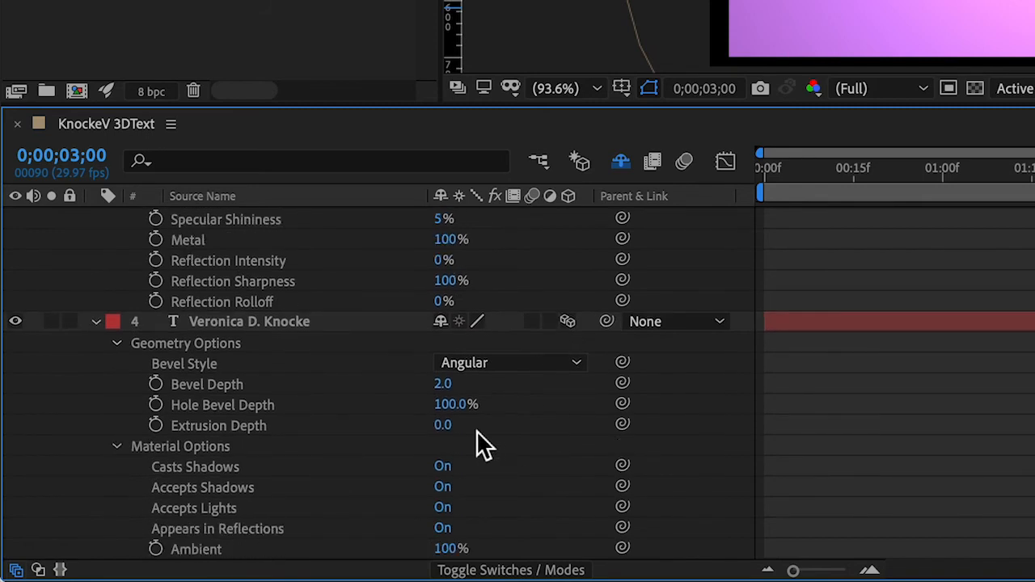
click(445, 427)
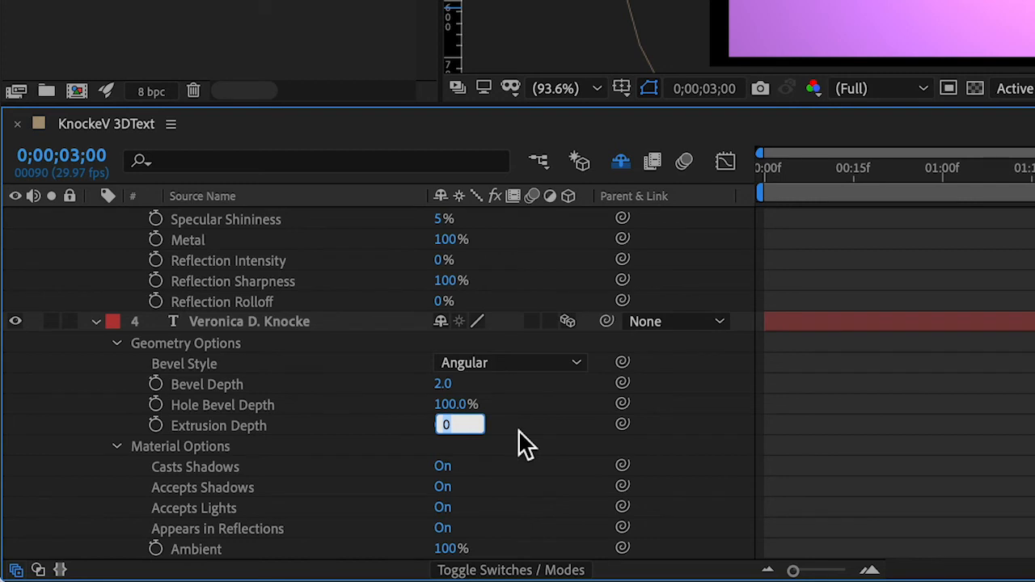
text(20)
key(Return)
scroll(562, 389, down, 2)
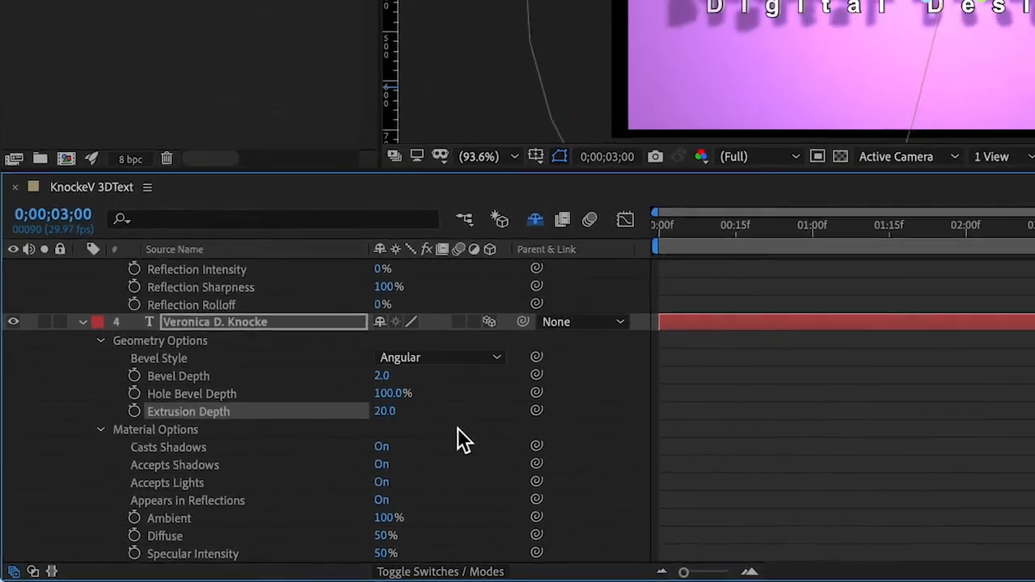
Step: Review the geometry and material options of both text layers and save the project
scroll(509, 410, up, 7)
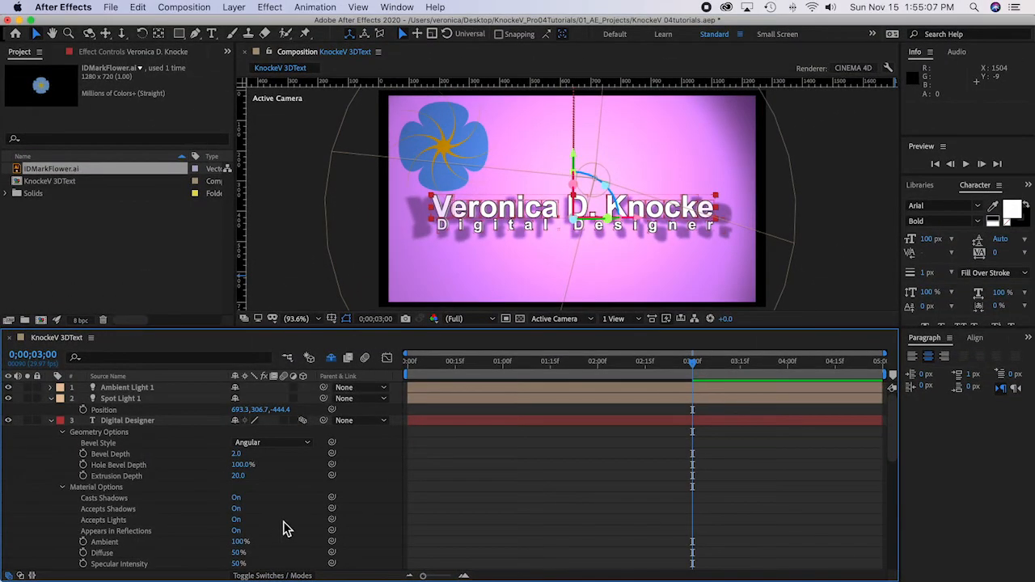
scroll(303, 524, down, 3)
scroll(288, 529, down, 2)
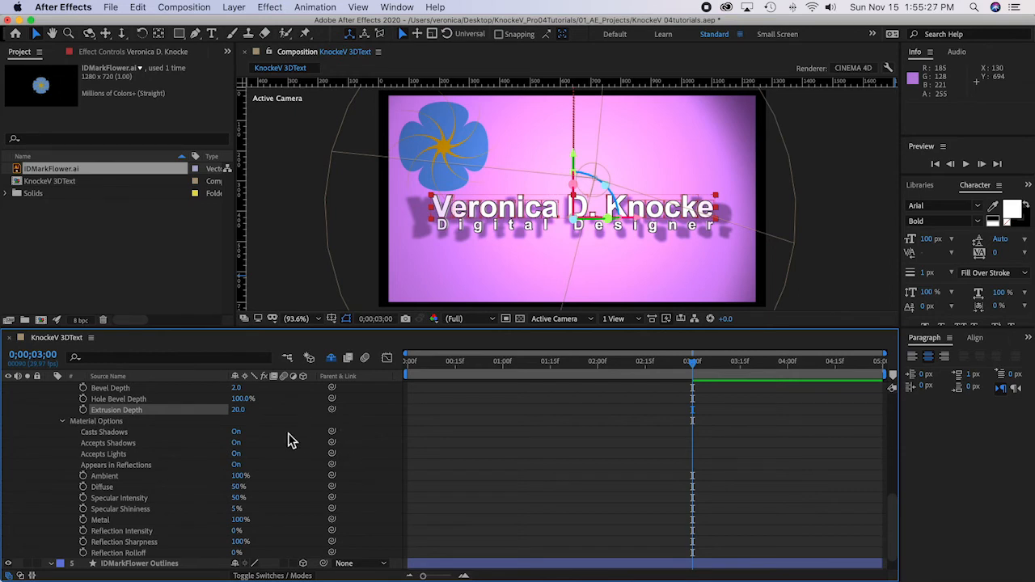
scroll(291, 441, up, 1)
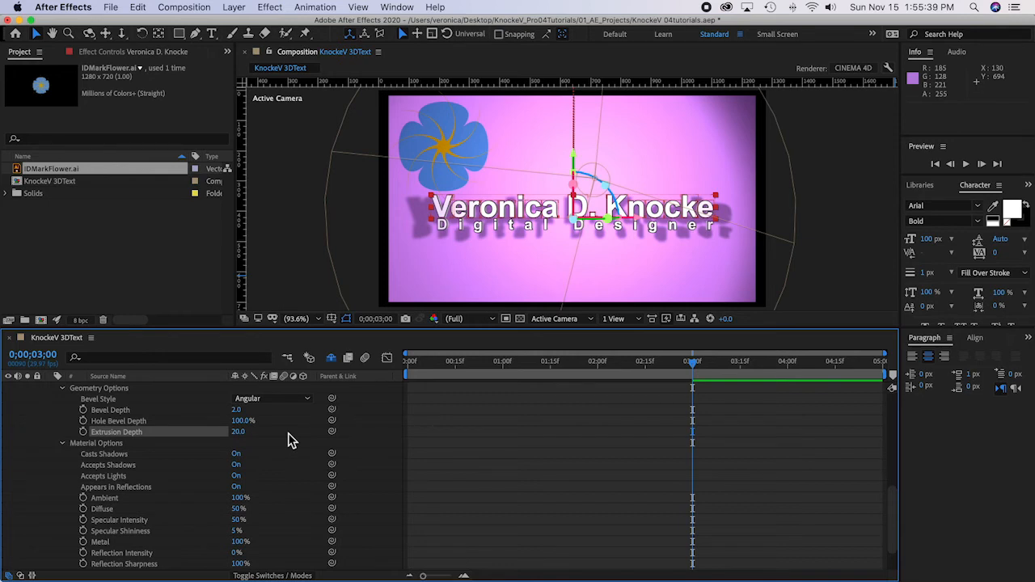
key(super+s)
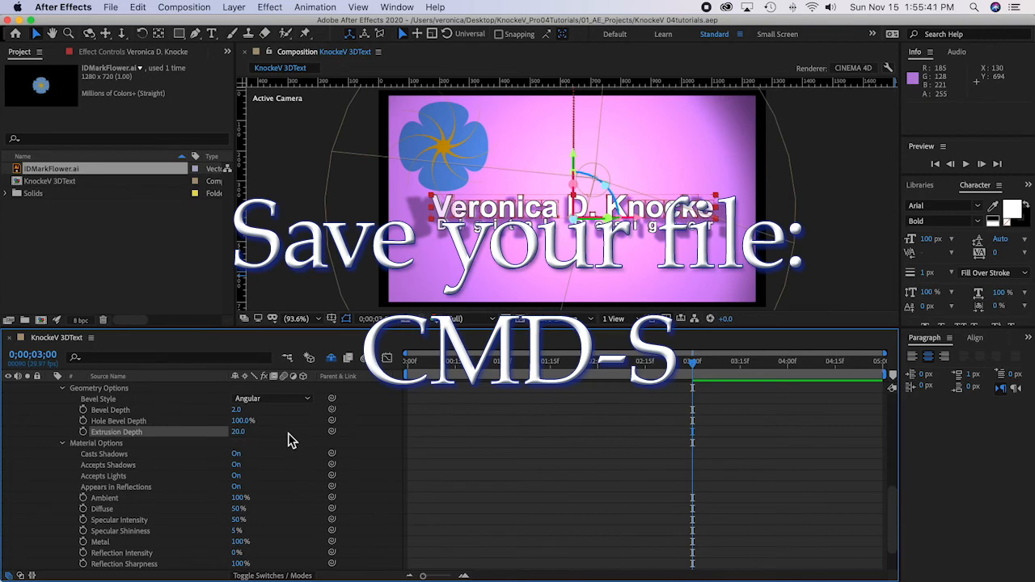
Step: Preview the extruded text animation from the beginning, and return the current time to 0;00;03;00
drag(692, 363, 362, 368)
key(space)
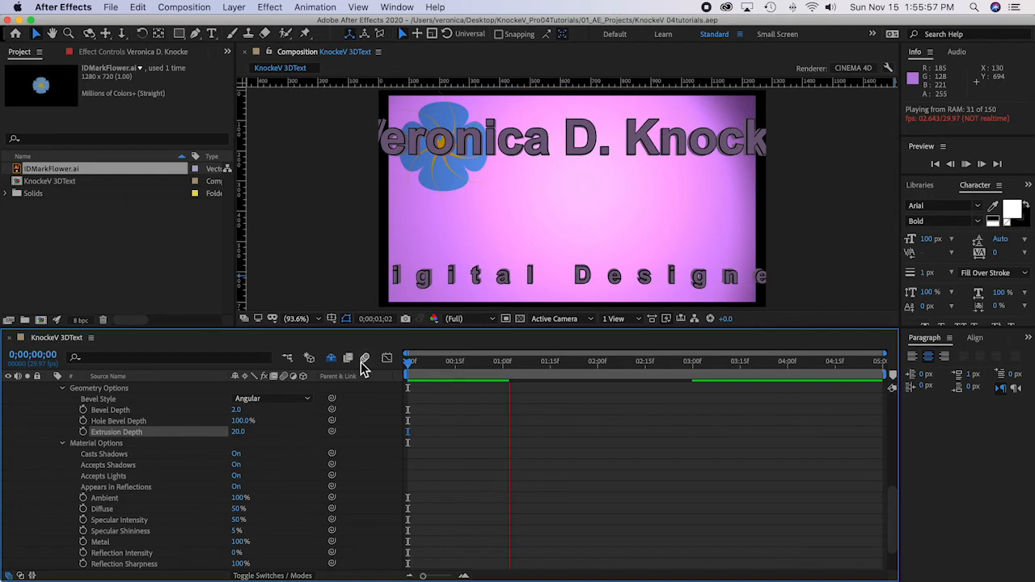
key(space)
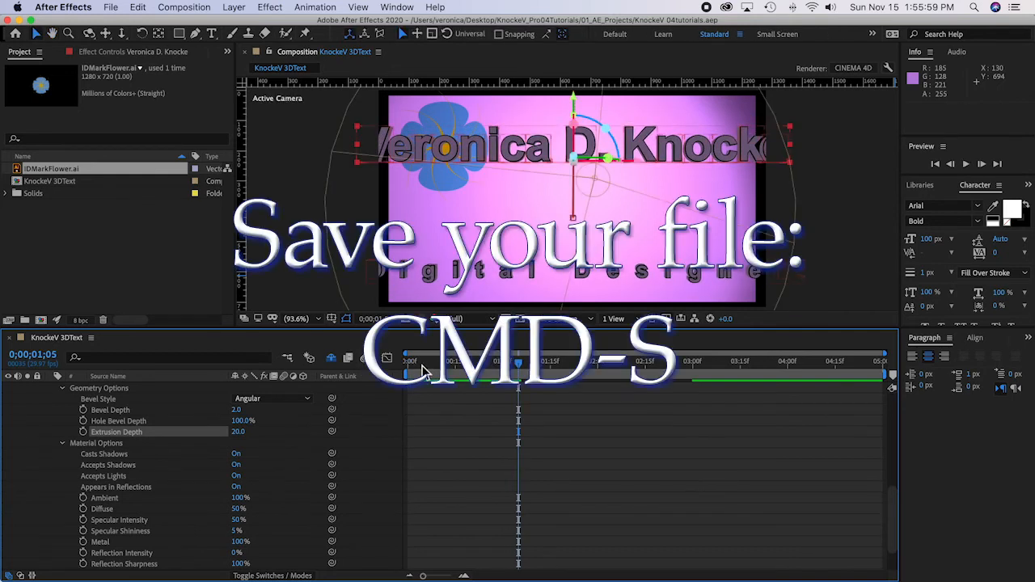
drag(520, 368, 693, 381)
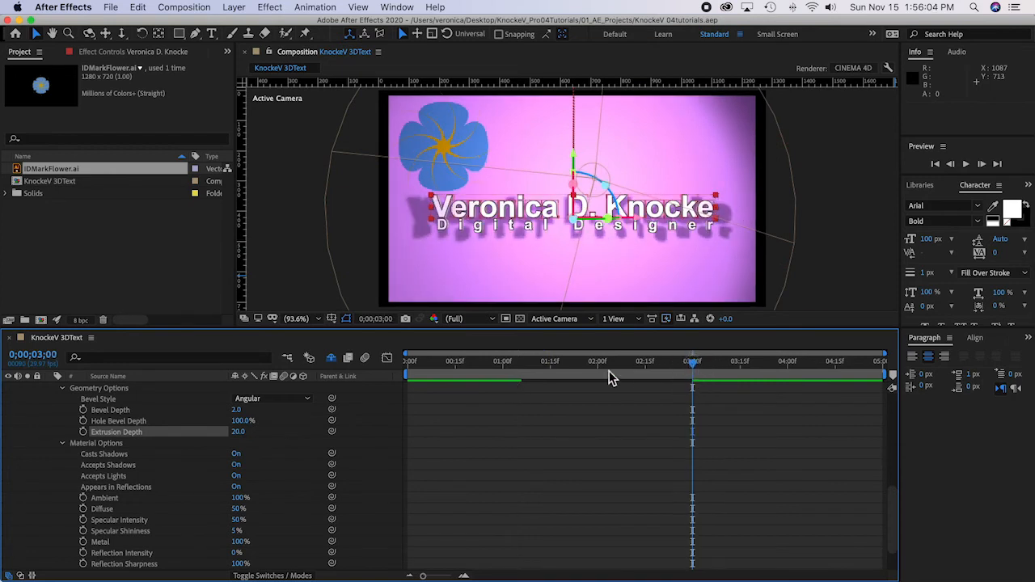
Step: Set the view layout to 2 Views - Horizontal and locate the purple solid and flower layers in the Top view
click(640, 319)
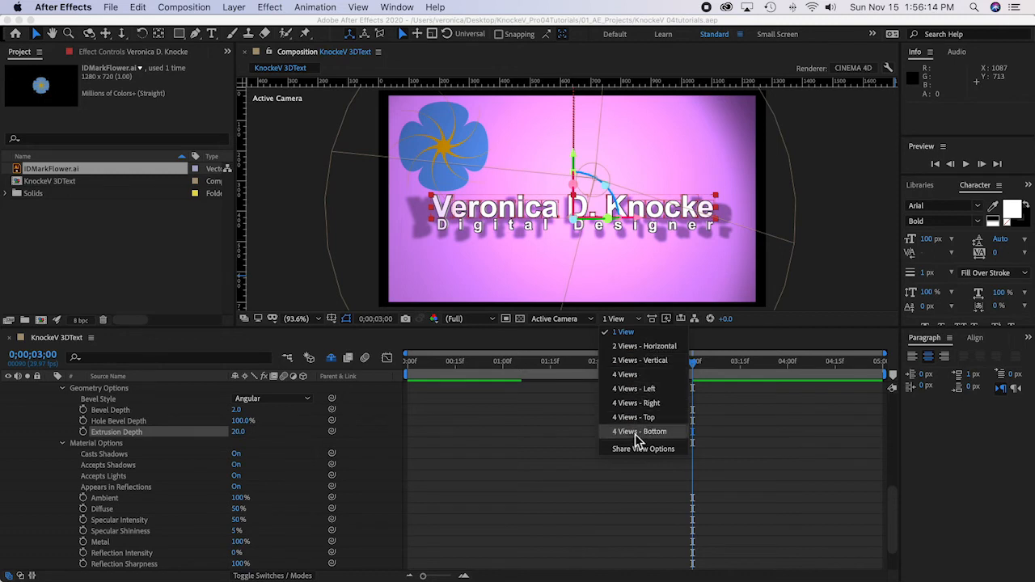
click(638, 348)
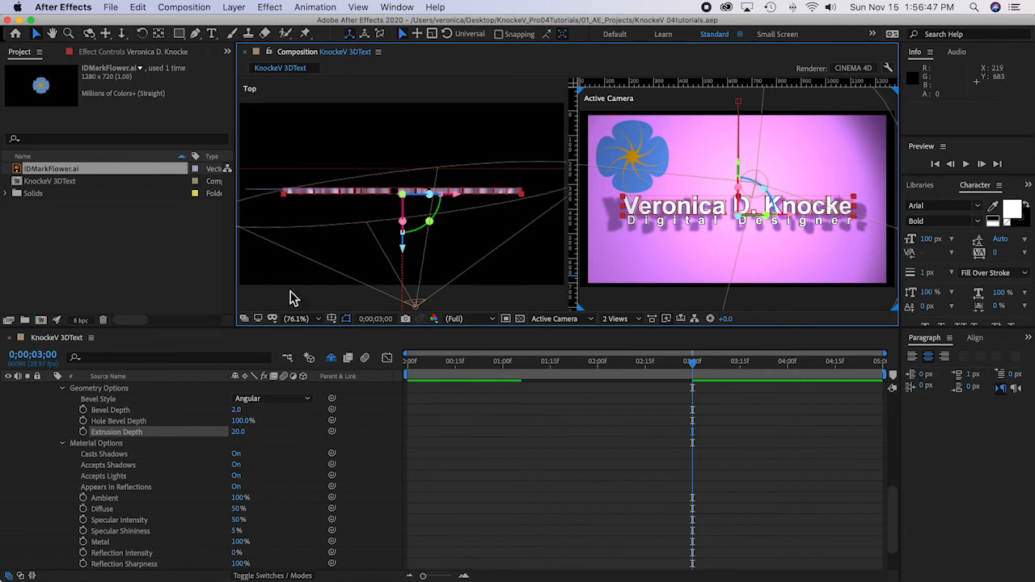
scroll(283, 489, down, 3)
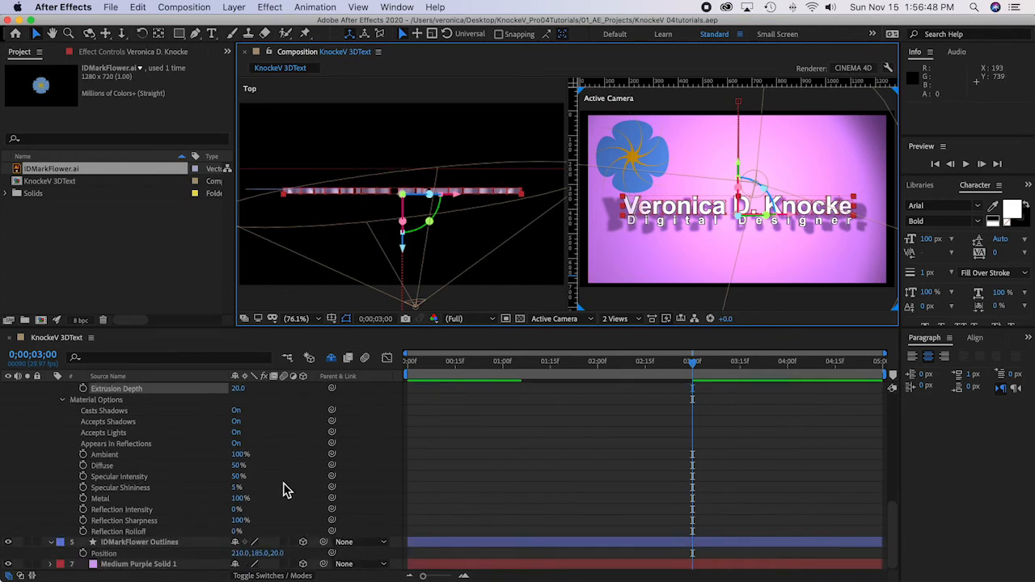
click(170, 565)
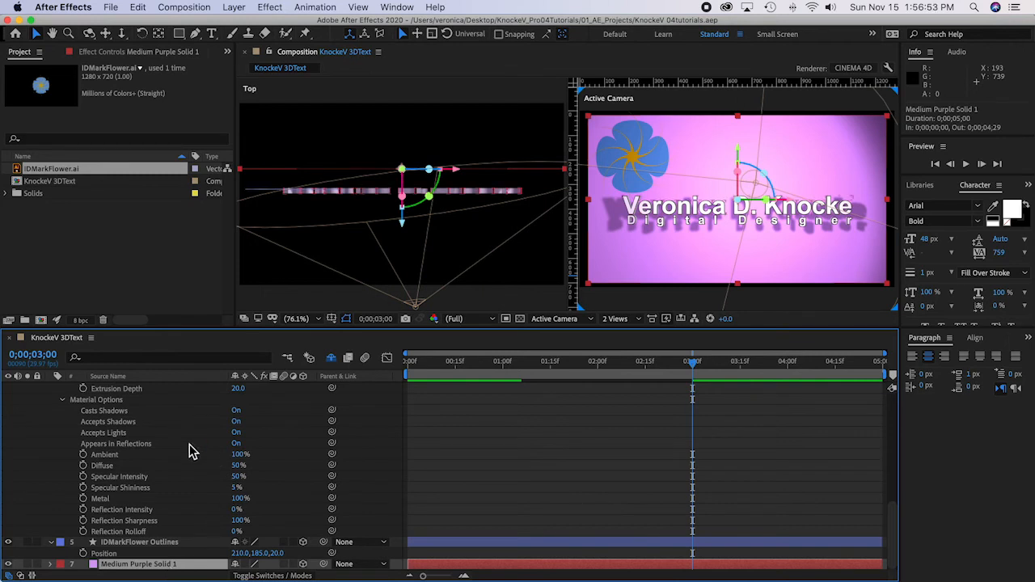
click(45, 429)
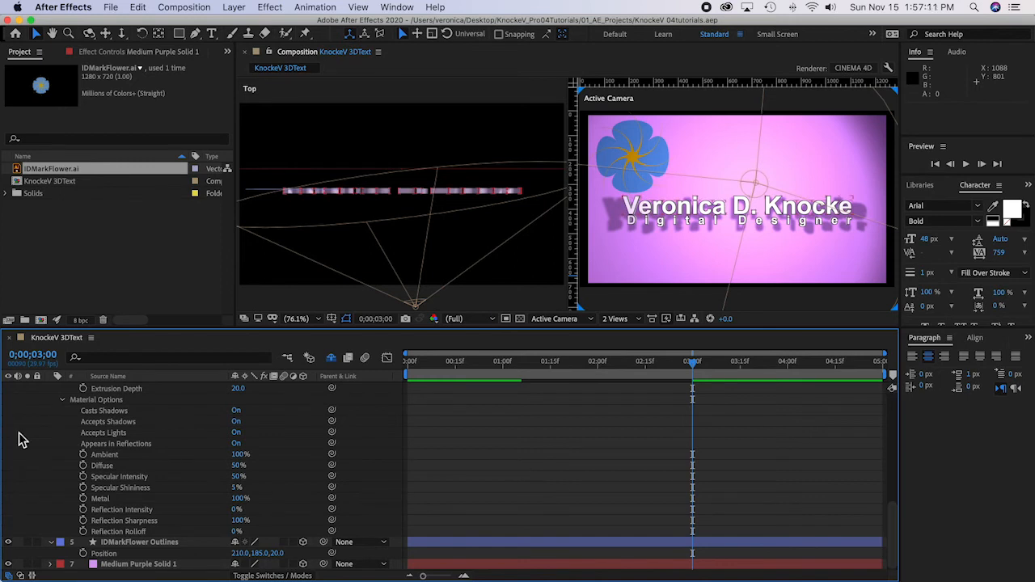
click(182, 543)
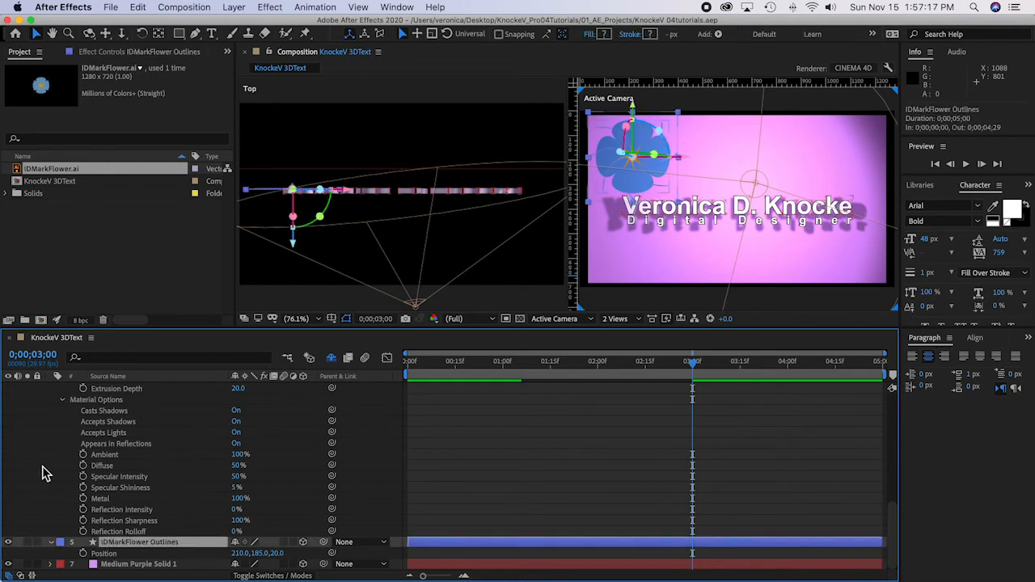
key(F2)
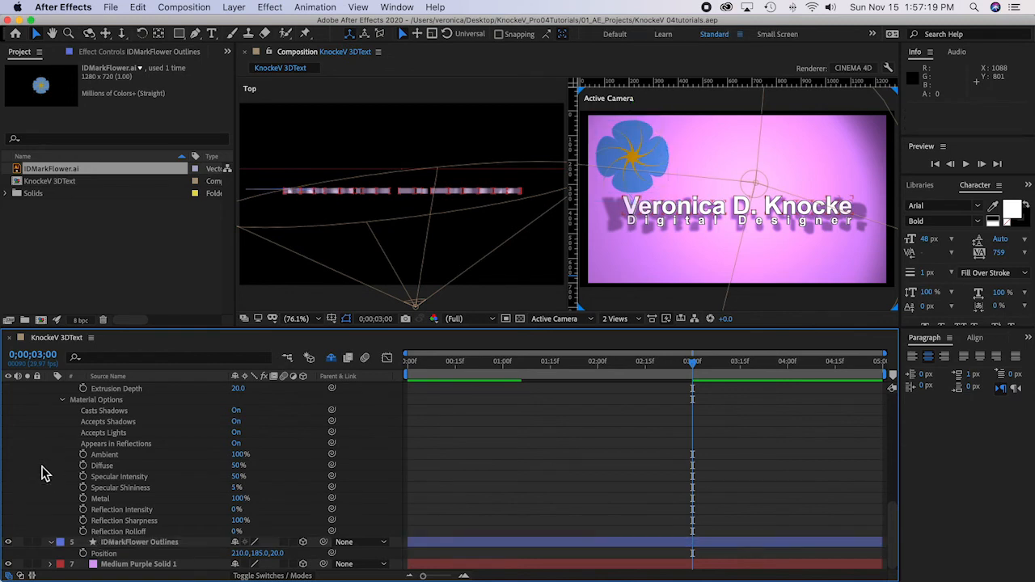
Step: Reduce the layers to their keyframed properties, then reveal the IDMarkFlower Outlines layer's geometry options and set its bevel style to Angular
key(u)
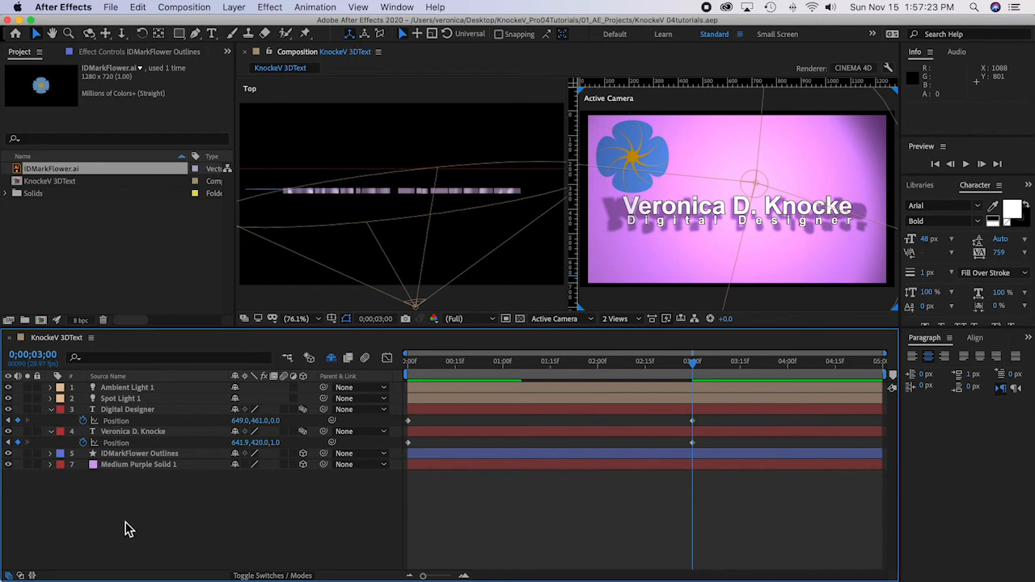
click(125, 455)
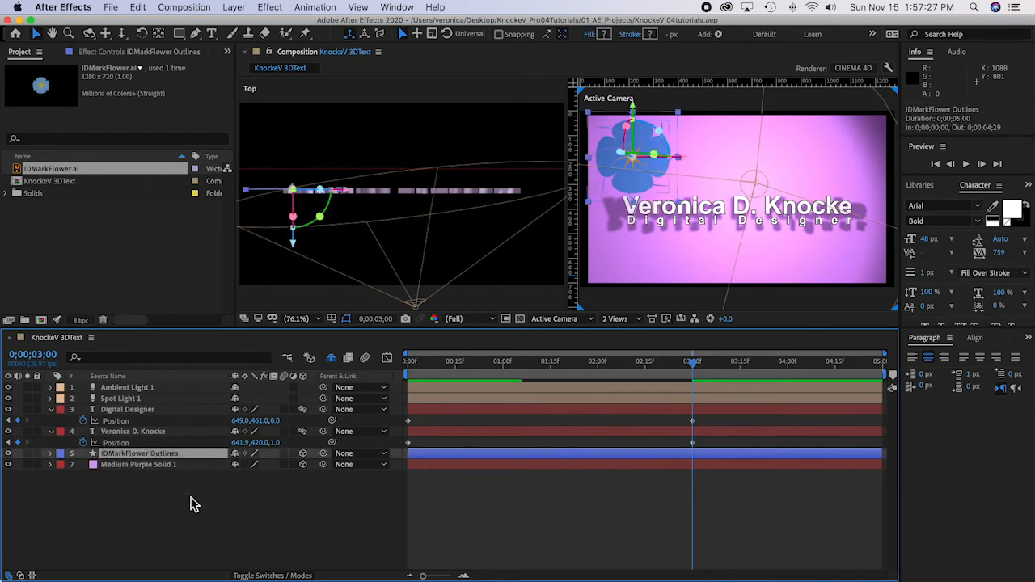
key(a)
key(a)
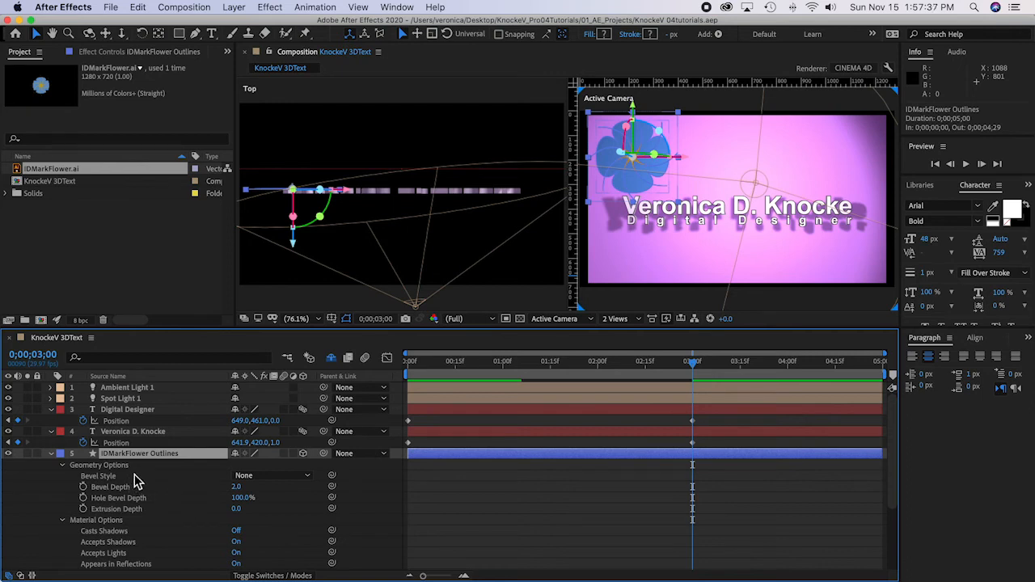
click(304, 478)
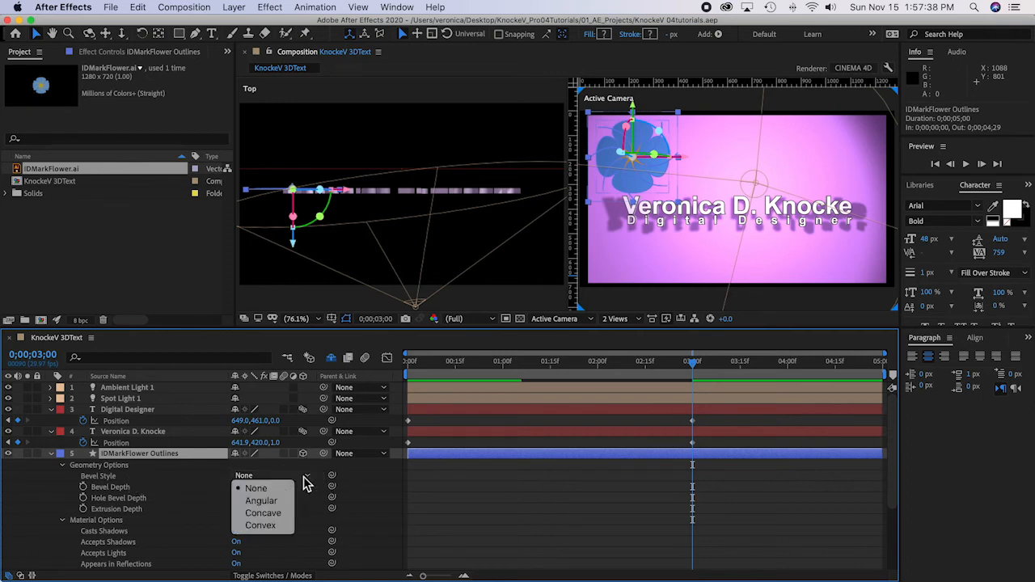
click(270, 501)
Step: Set the flower outlines layer's bevel depth to 4 and its extrusion depth to 40
click(235, 487)
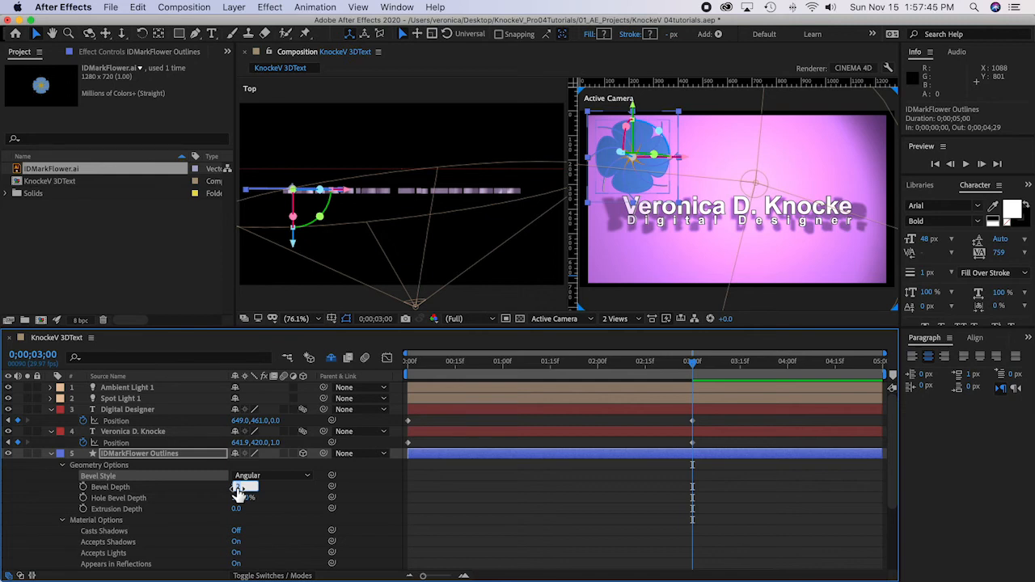
text(4)
click(236, 510)
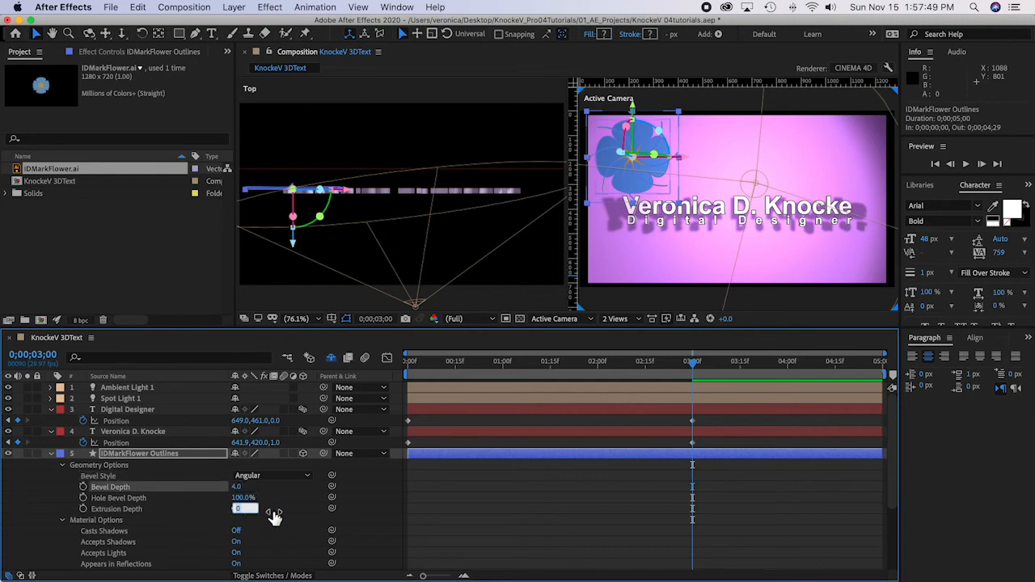
text(4)
scroll(313, 507, down, 1)
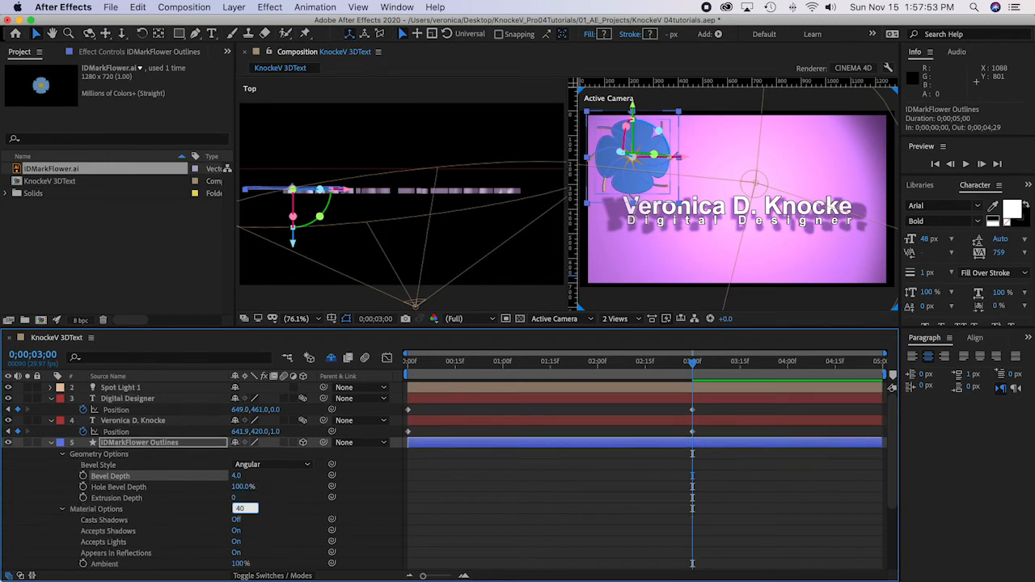
click(289, 512)
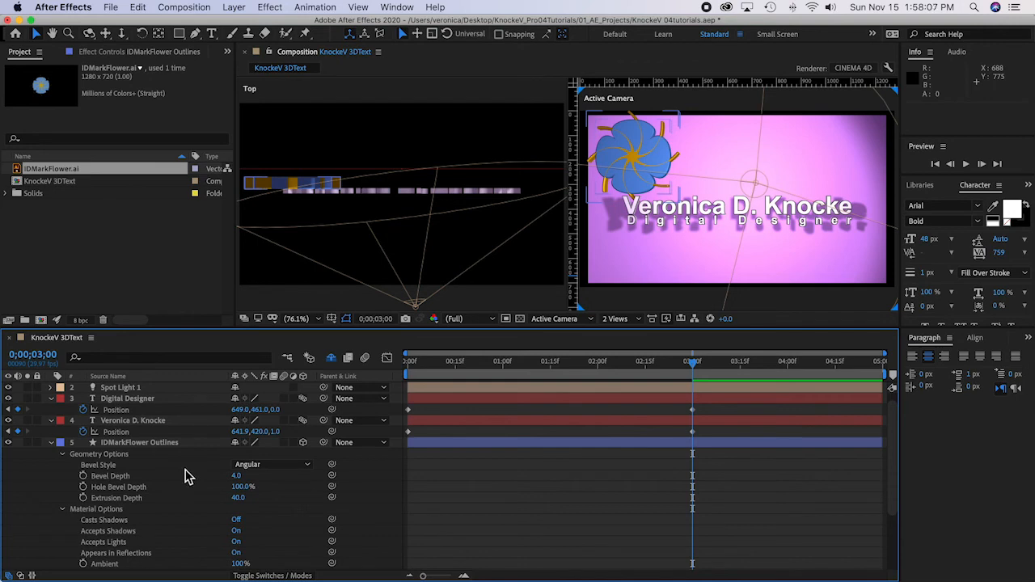
Step: Reveal the flower outlines layer's rotation properties and enable Z Rotation keyframing at 0;00;00;00
click(144, 443)
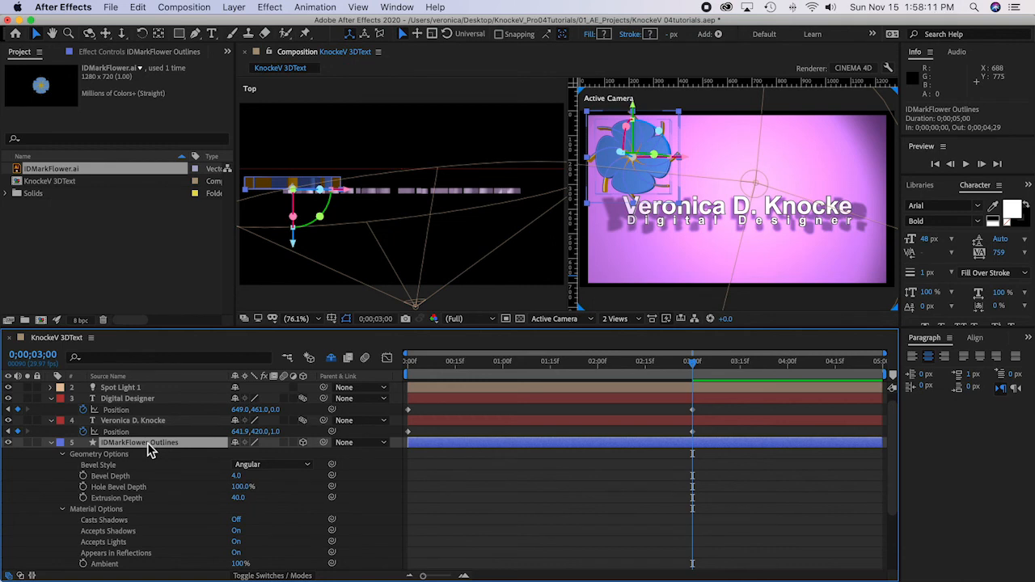
key(r)
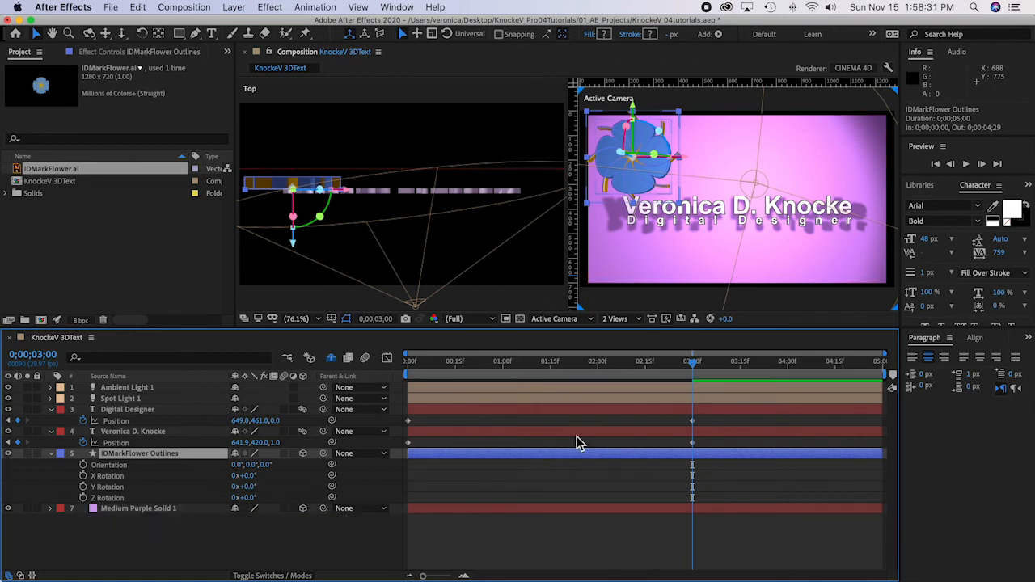
drag(692, 363, 353, 366)
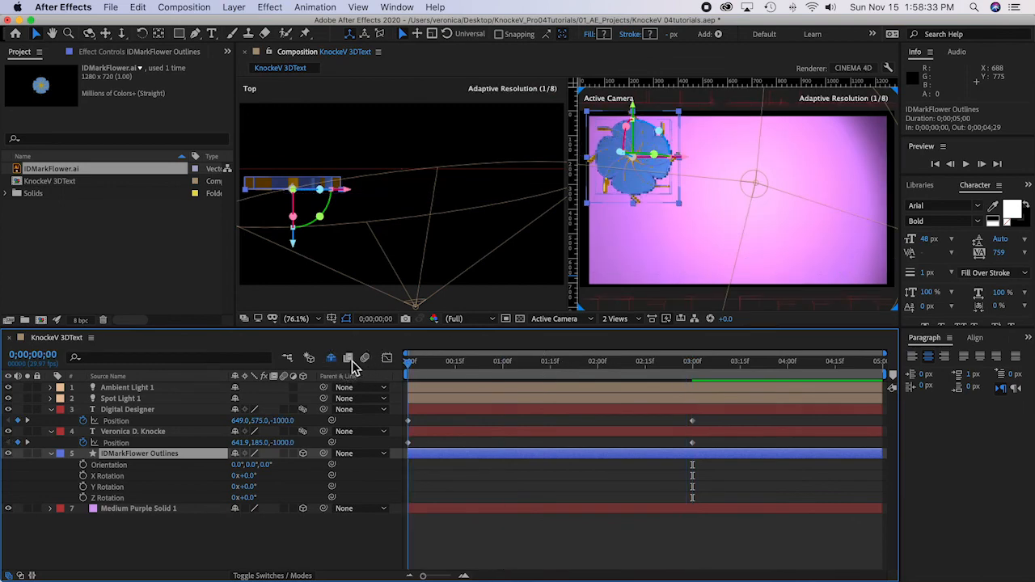
click(84, 498)
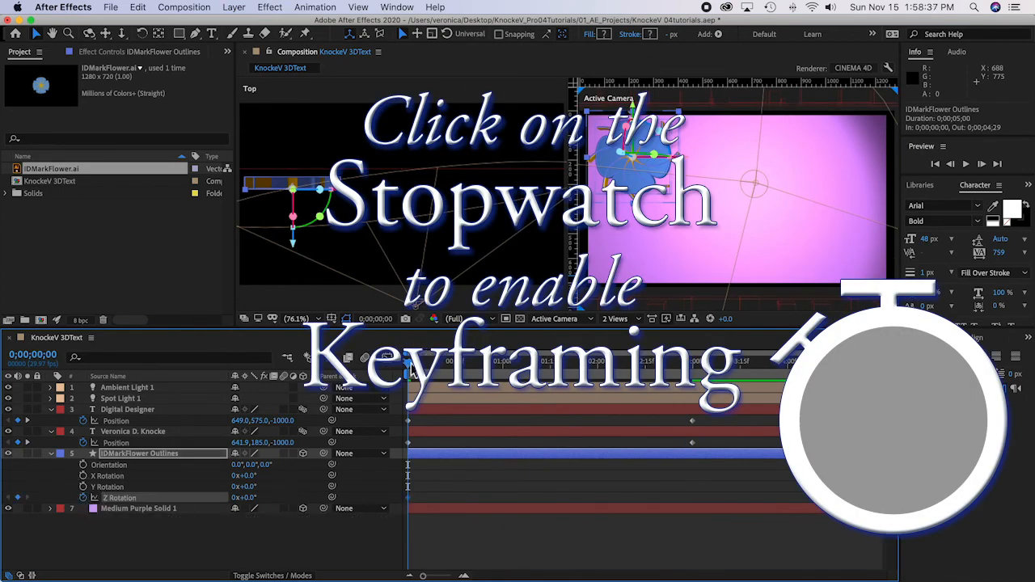
Step: Keyframe the flower's Z Rotation at 2 full revolutions at 0;00;04;29
drag(409, 362, 907, 385)
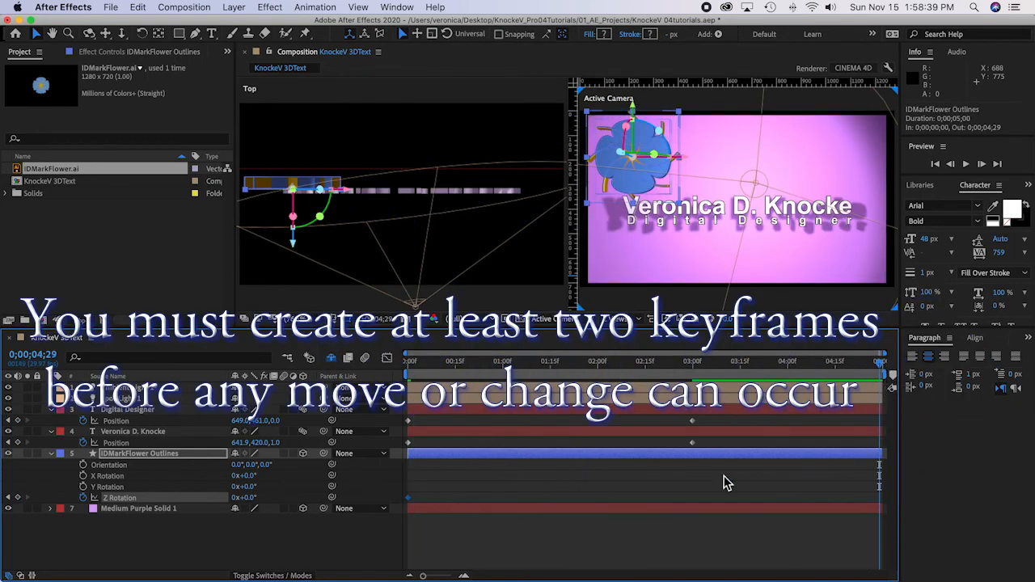
click(236, 498)
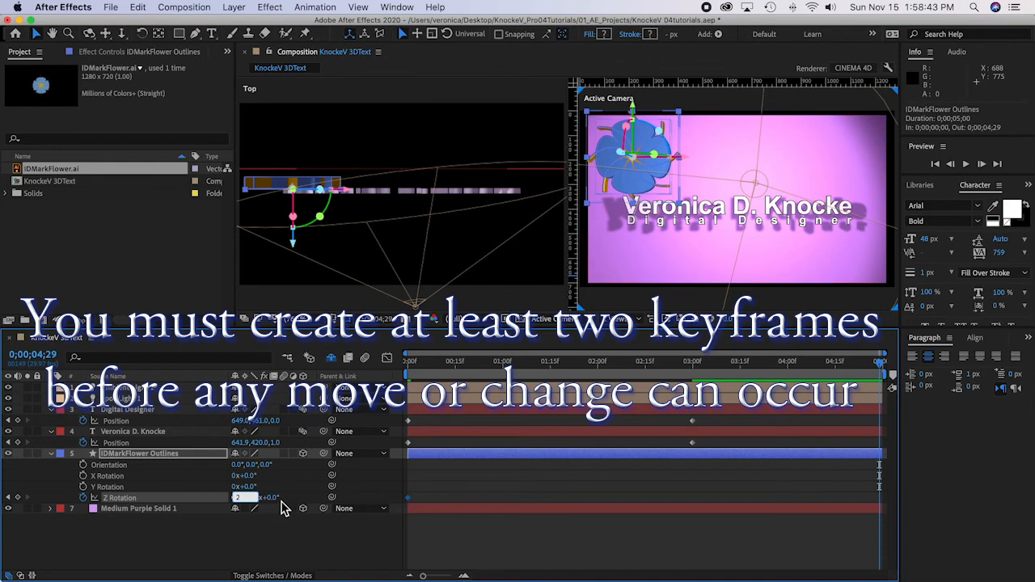
text(2)
key(Return)
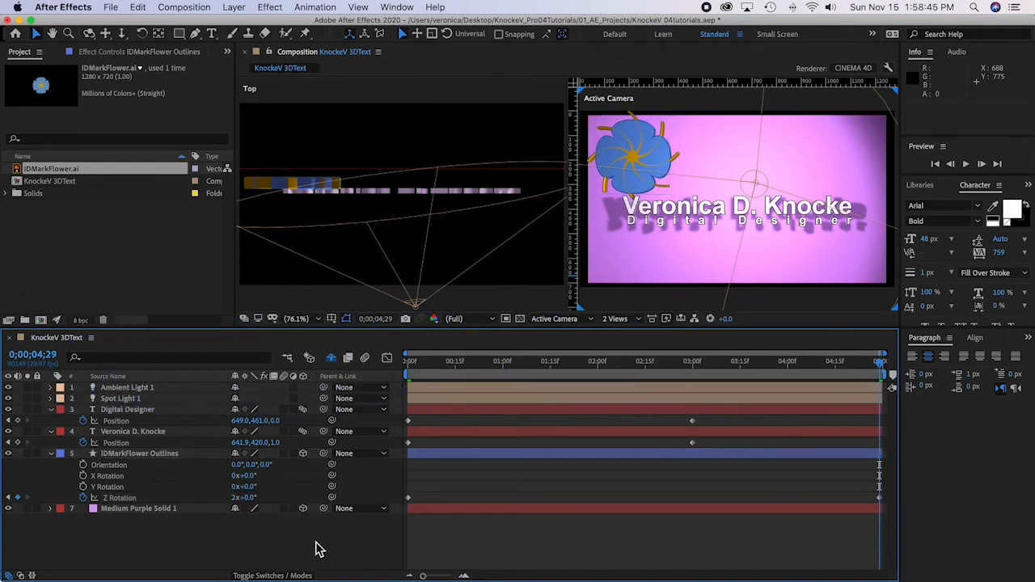
Step: Preview the flower rotation and text animation from the beginning, then move the current time back to 0;00;01;19
drag(420, 360, 407, 366)
key(space)
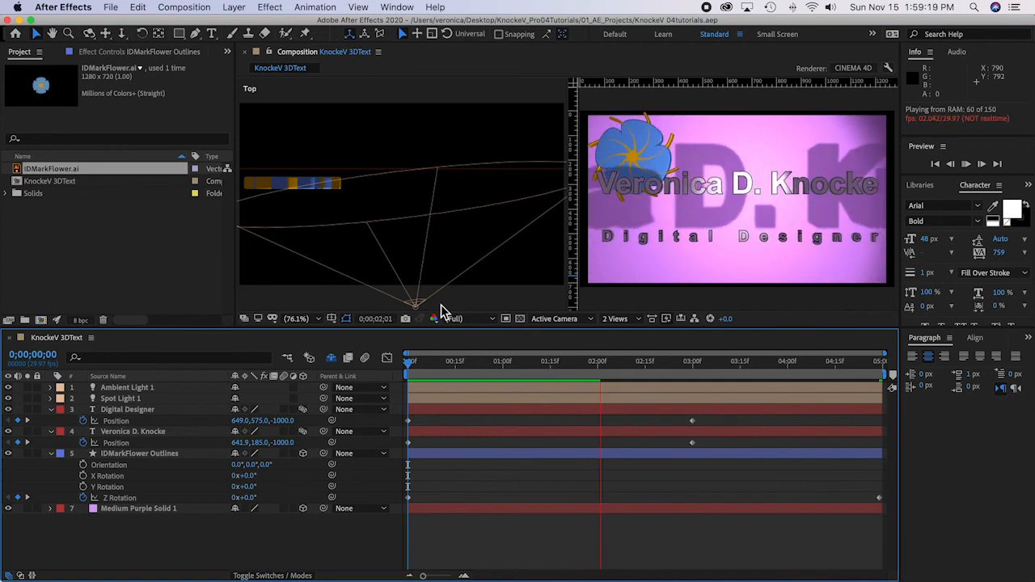
key(space)
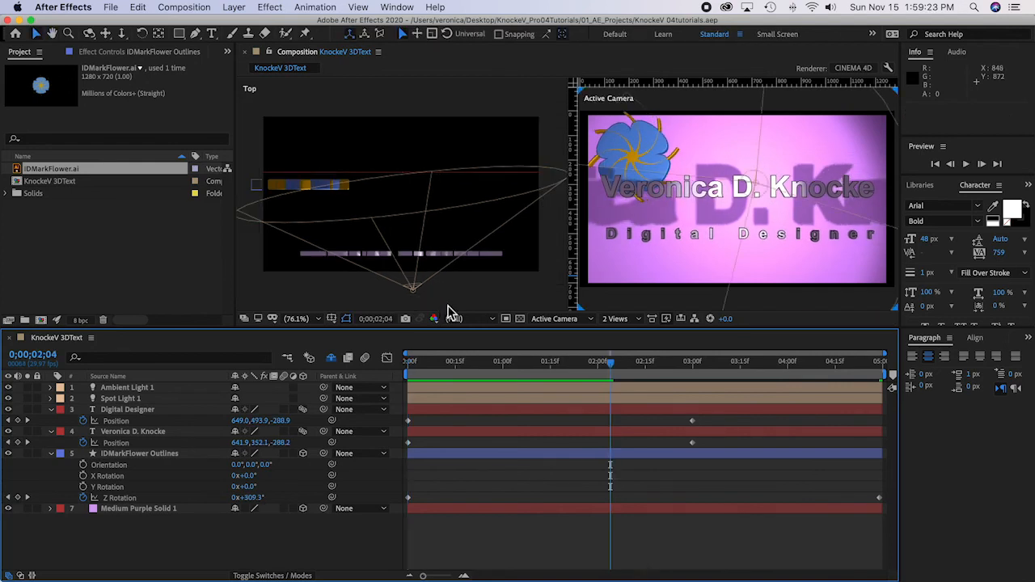
click(610, 366)
drag(609, 365, 564, 372)
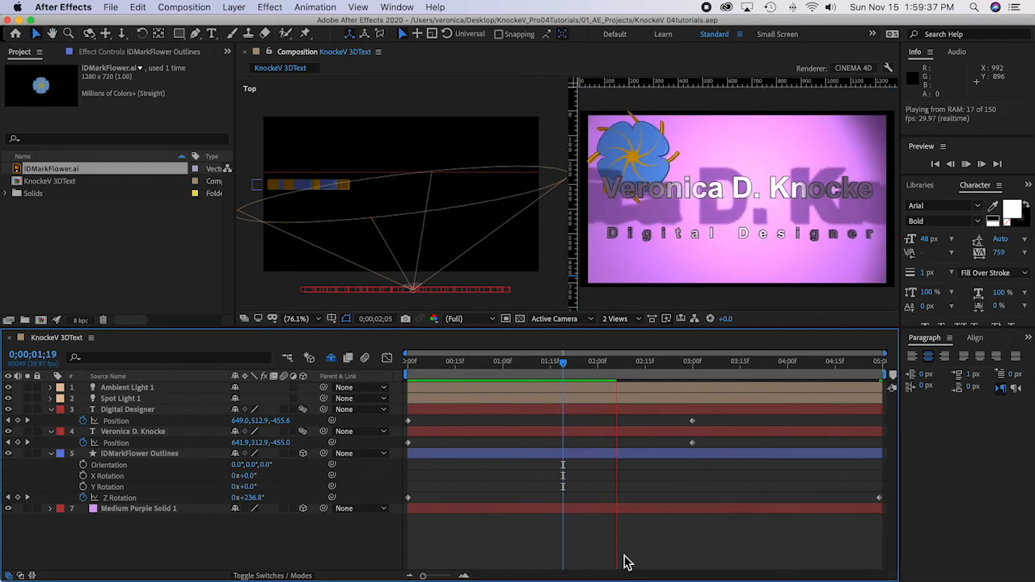
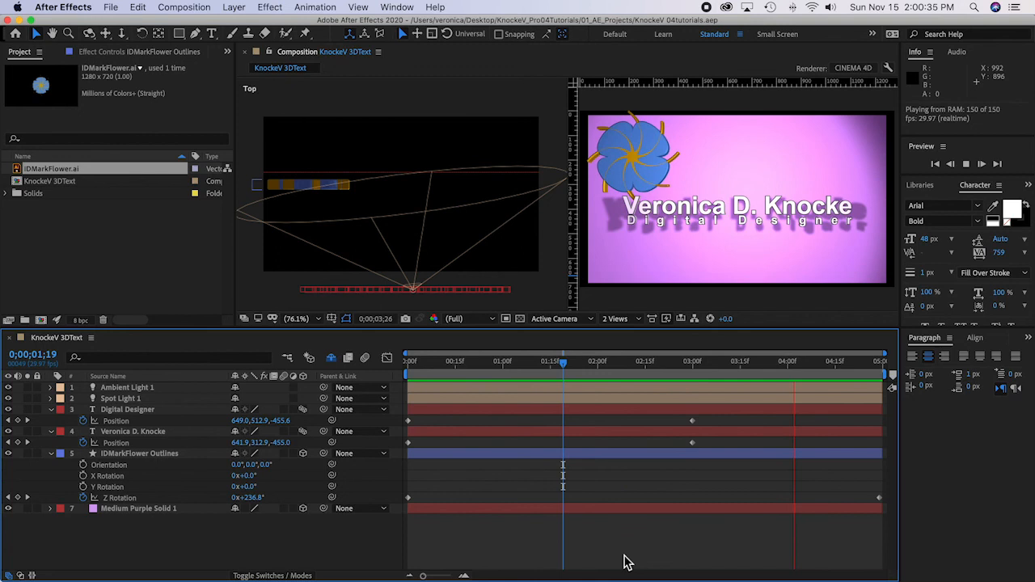
Step: Stop the preview, return the current time to 0;00;00;00, and send the 3DText composition to the Adobe Media Encoder queue
key(space)
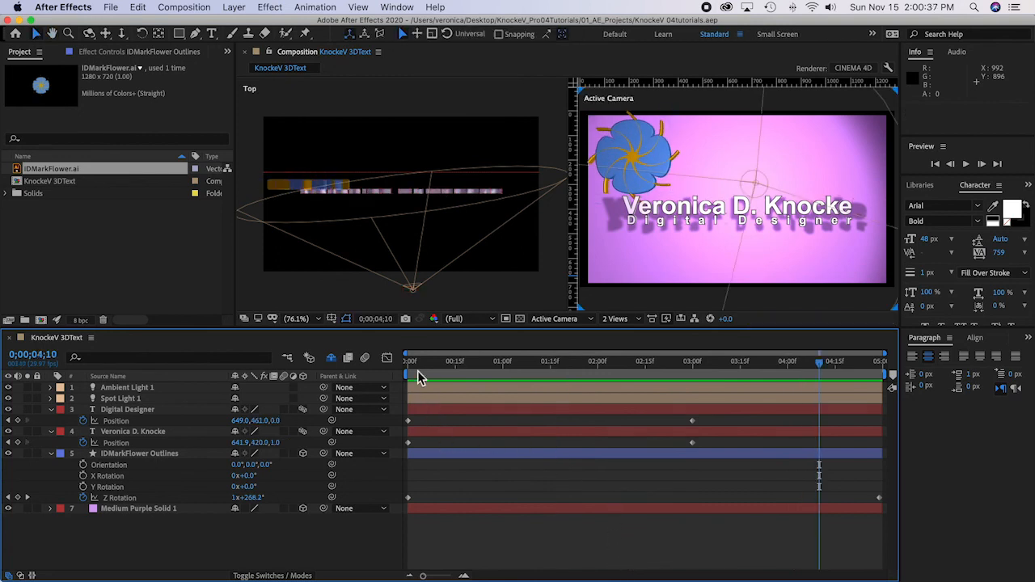
click(402, 365)
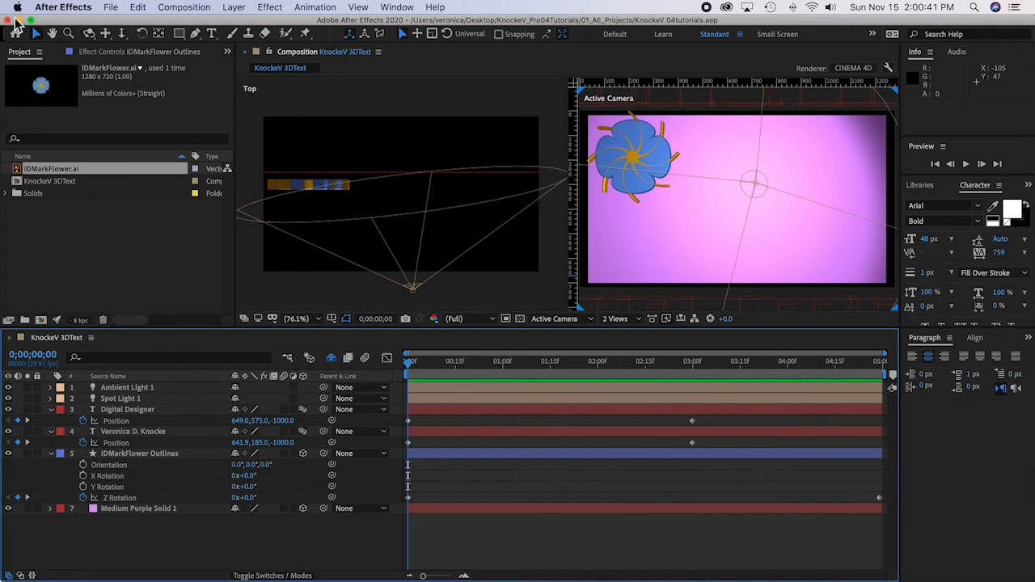
click(184, 8)
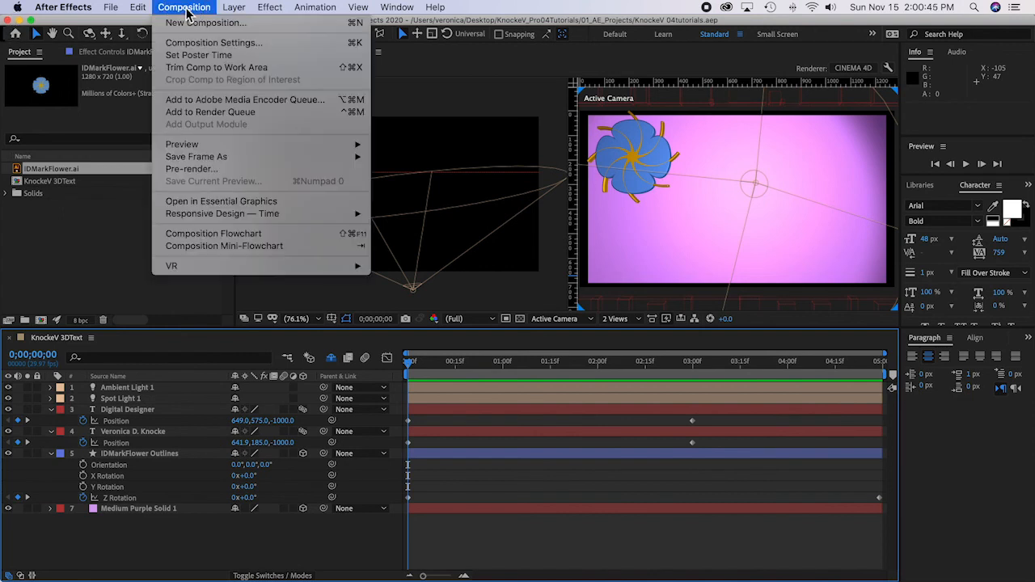
click(213, 103)
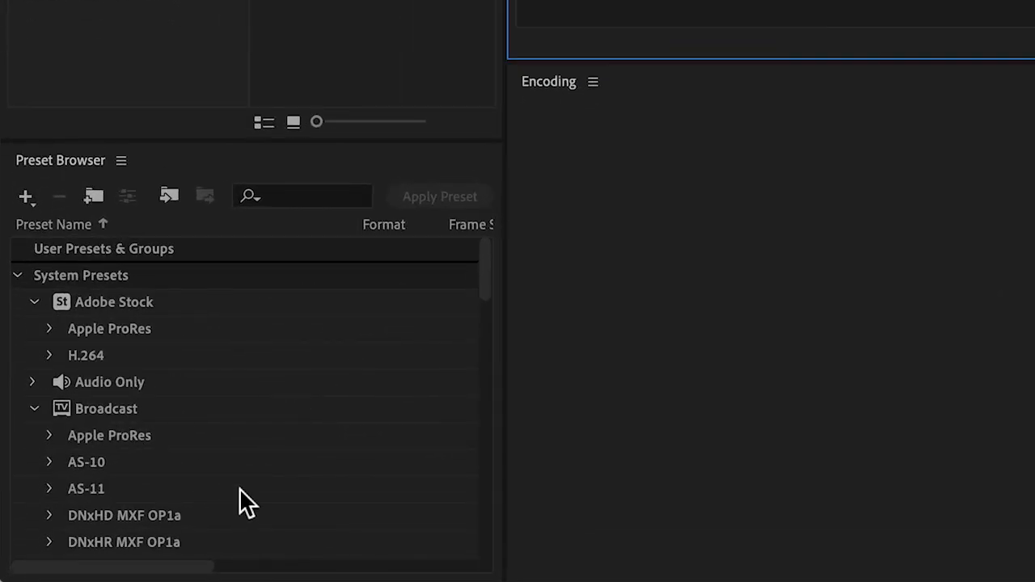
Step: Apply the Broadcast H.264 preset High Quality 720p HD to the queued composition and start encoding the queue
scroll(240, 489, down, 1)
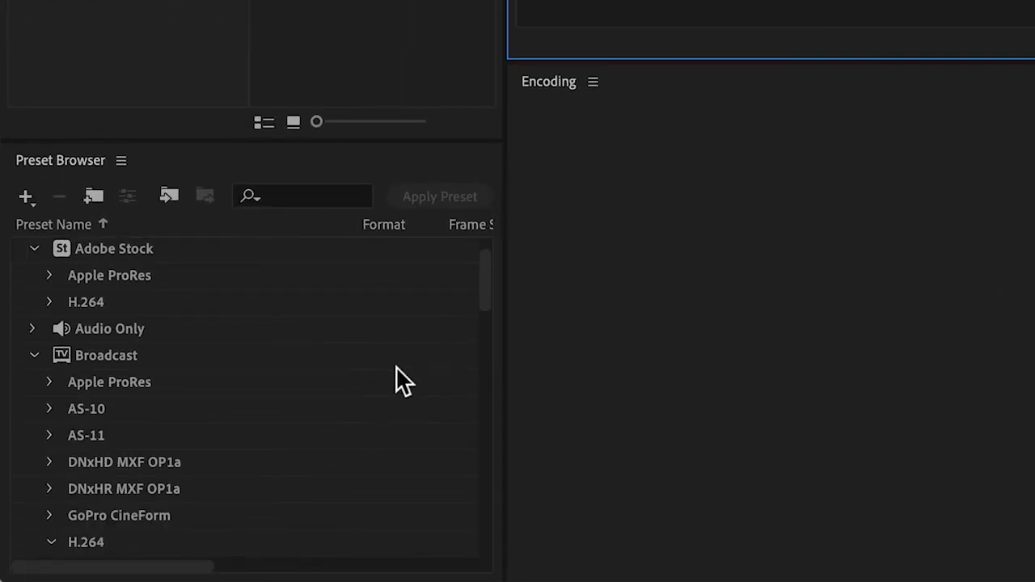
click(88, 545)
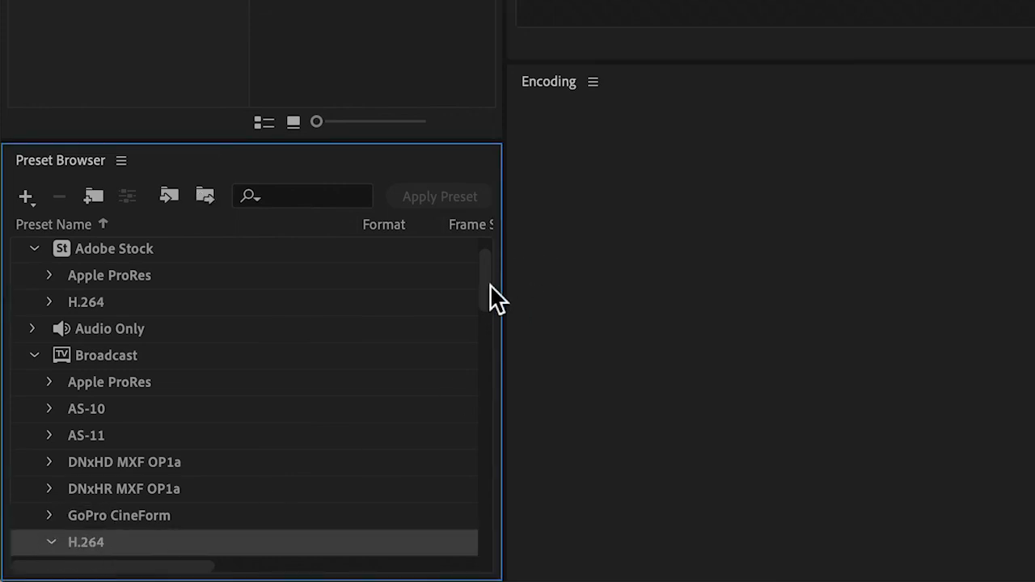
drag(487, 287, 482, 360)
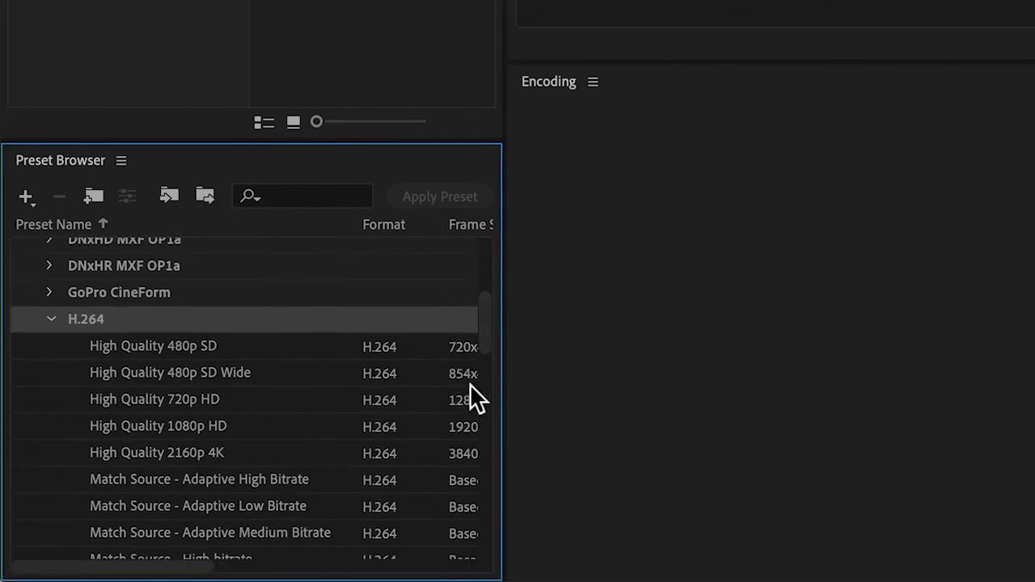
click(145, 401)
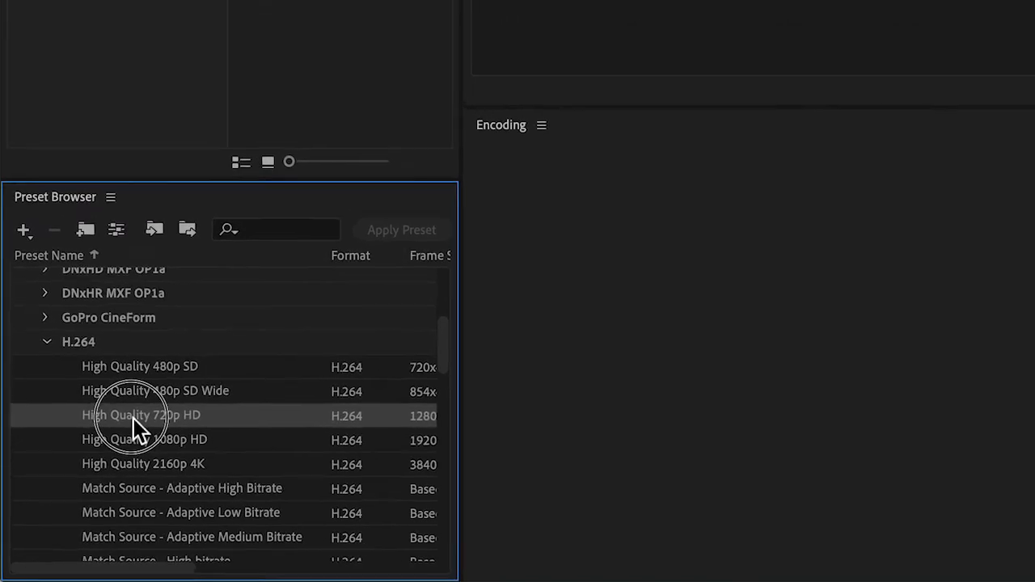
drag(134, 418, 423, 106)
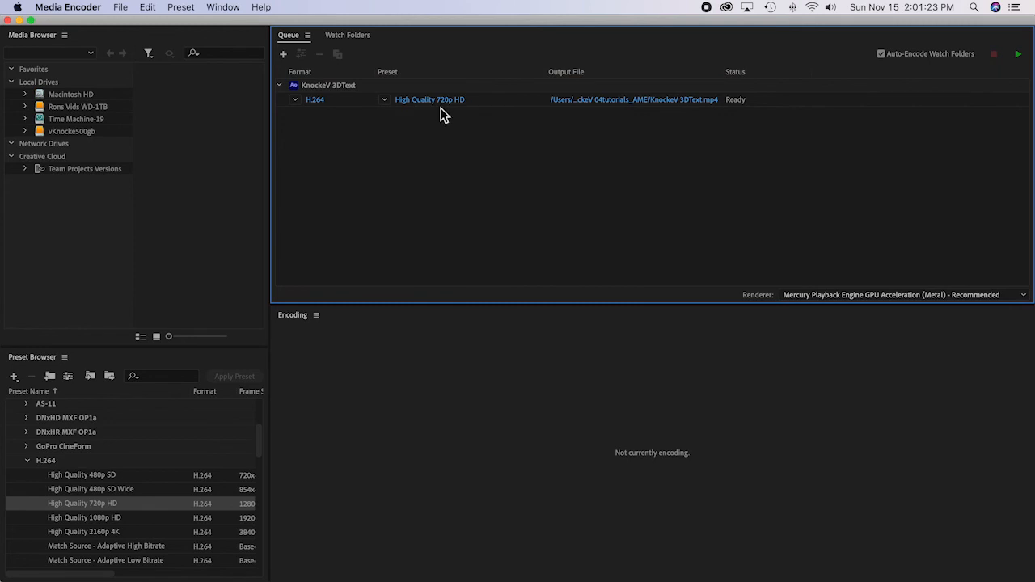
click(1019, 55)
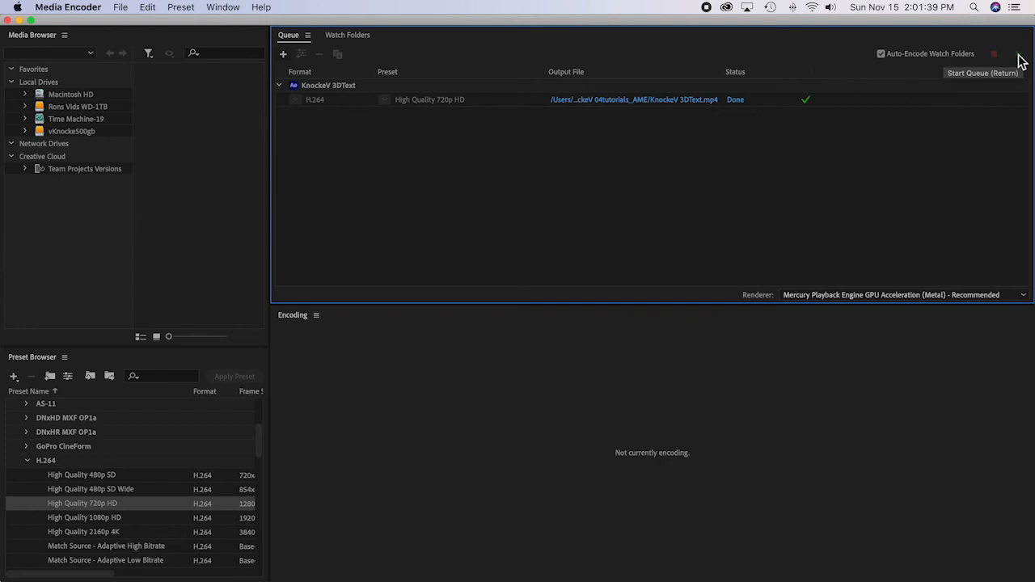
Step: Quit Adobe Media Encoder and After Effects
click(78, 10)
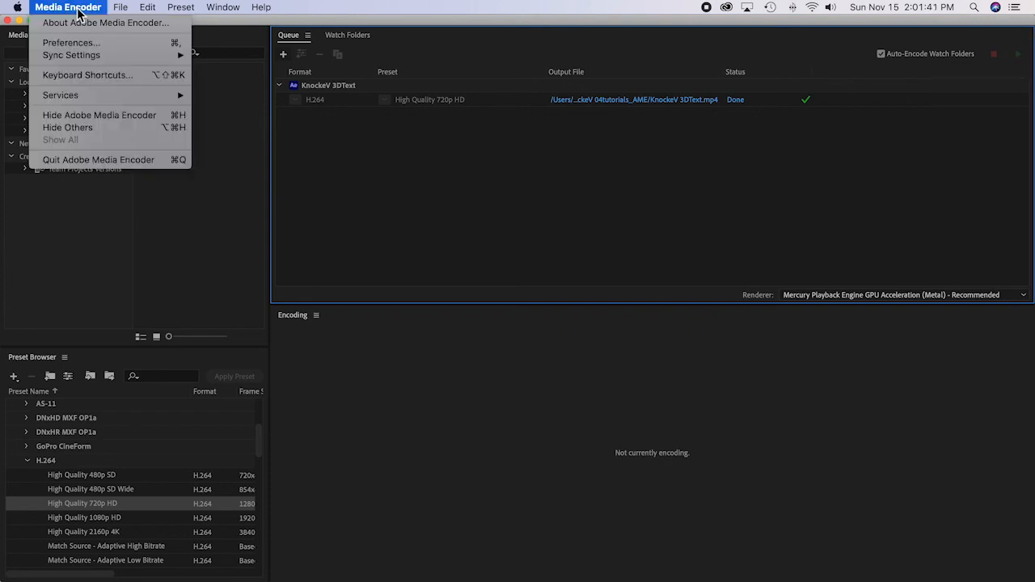
click(123, 161)
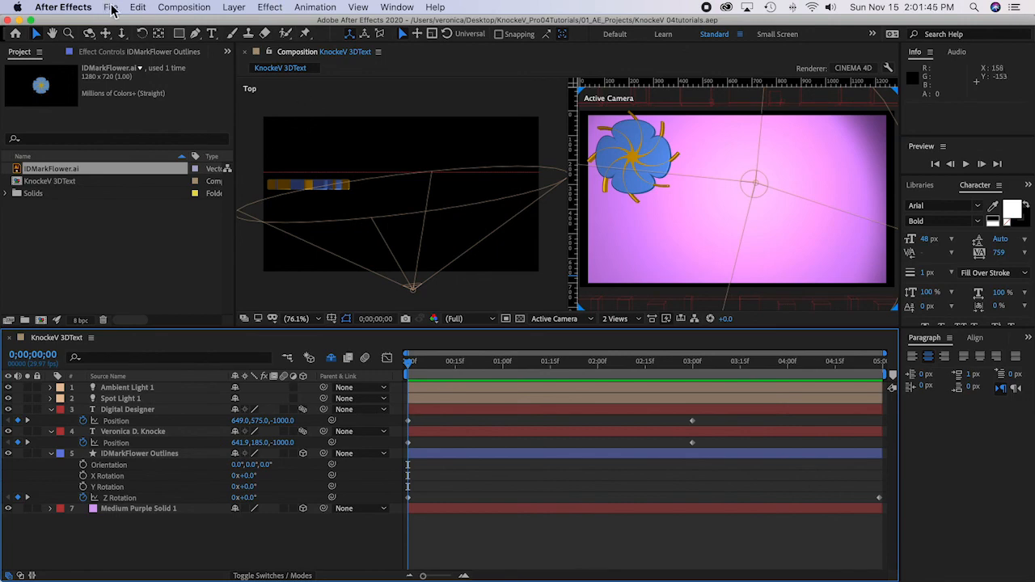
click(79, 10)
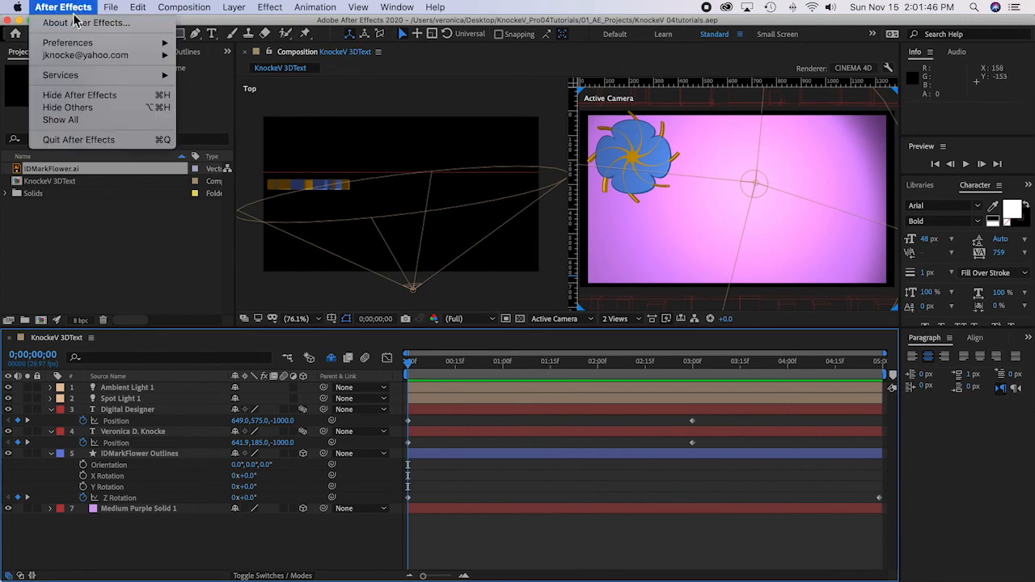
click(80, 143)
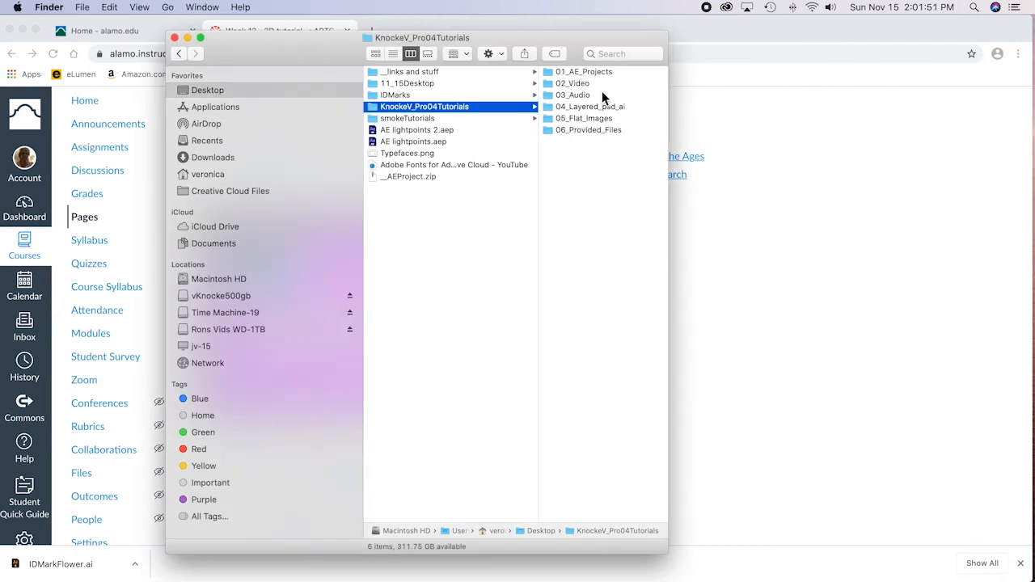
Step: In Finder, play the rendered 3DText MP4 from the AME folder inside 01_AE_Projects in Quick Look, then close the preview
click(606, 73)
click(605, 74)
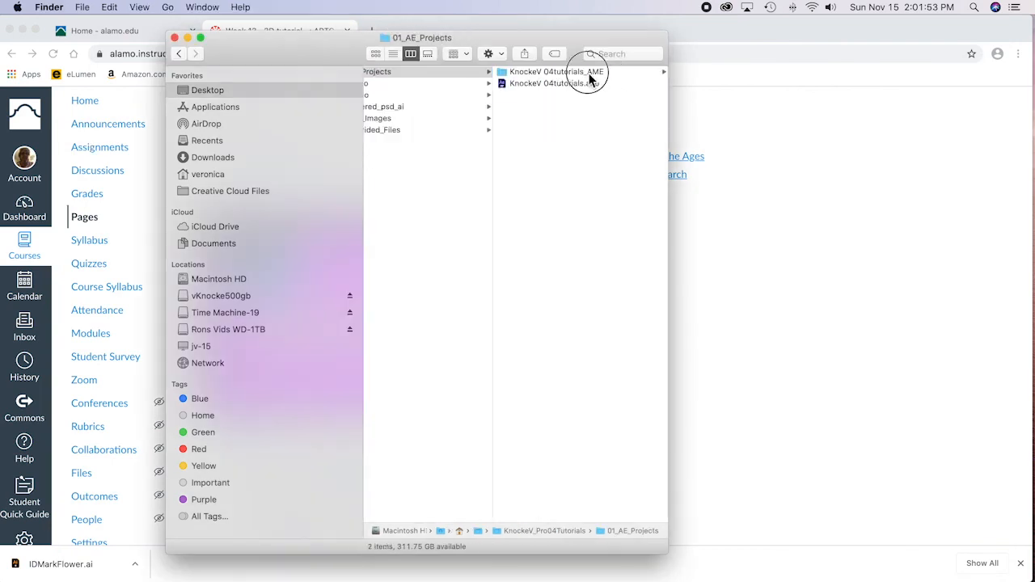
click(530, 84)
key(space)
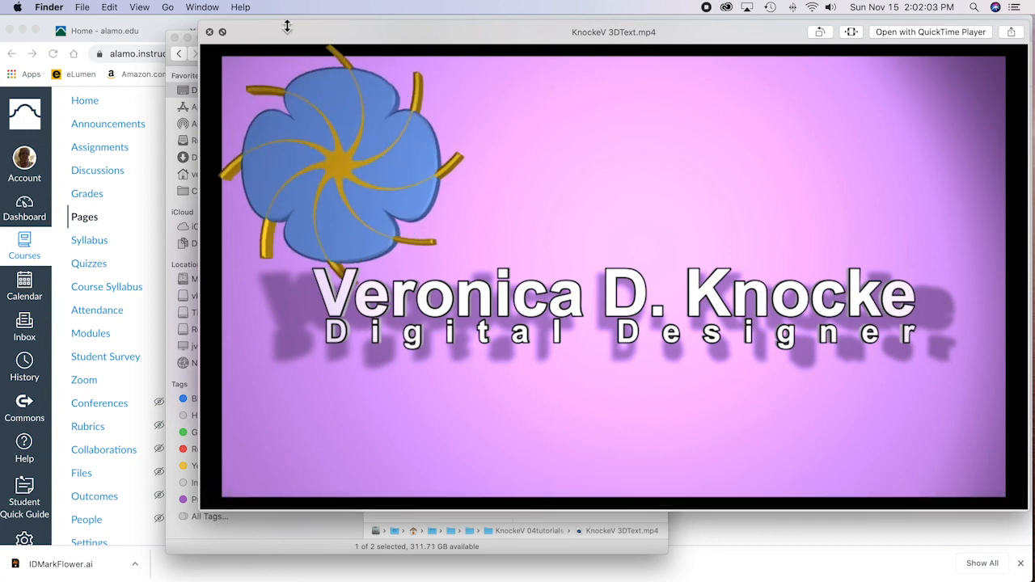
click(210, 32)
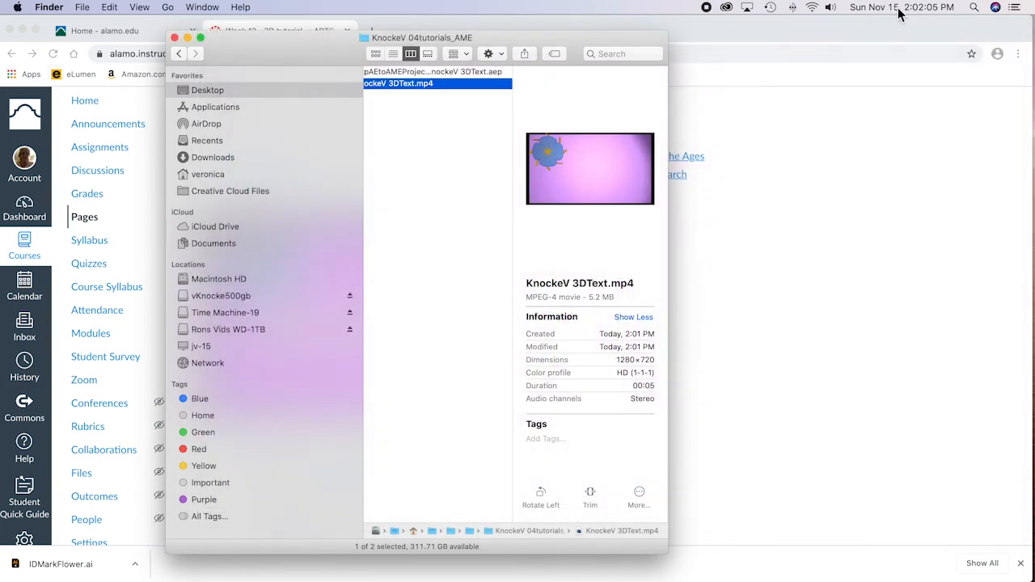